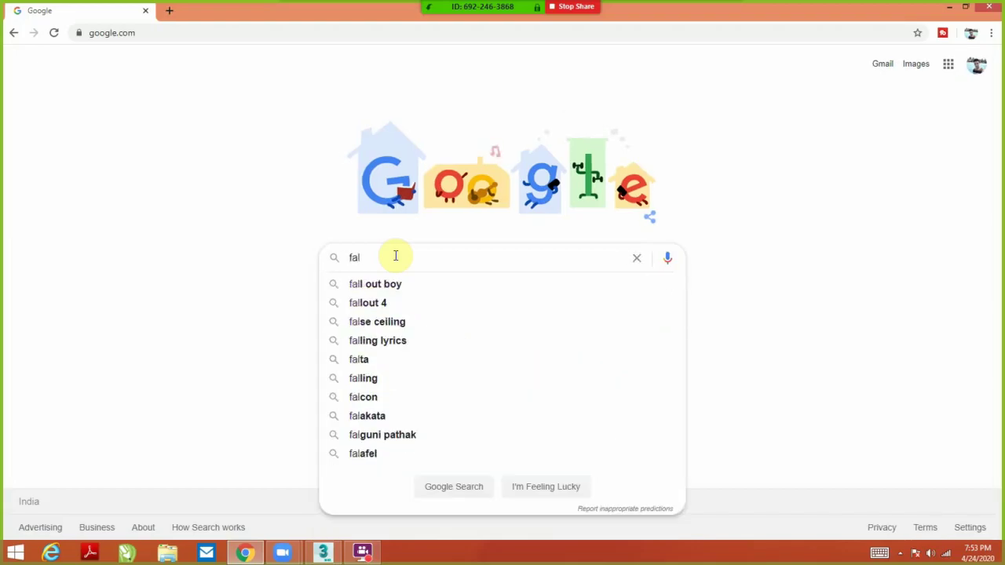
# - Search Google Images for 'falciling' and browse the ceiling results
pyautogui.write('ciling')
pyautogui.press('Return')
pyautogui.click(161, 106)
pyautogui.scroll(-5, 369, 432)
pyautogui.scroll(-4, 369, 431)
pyautogui.scroll(-4, 369, 432)
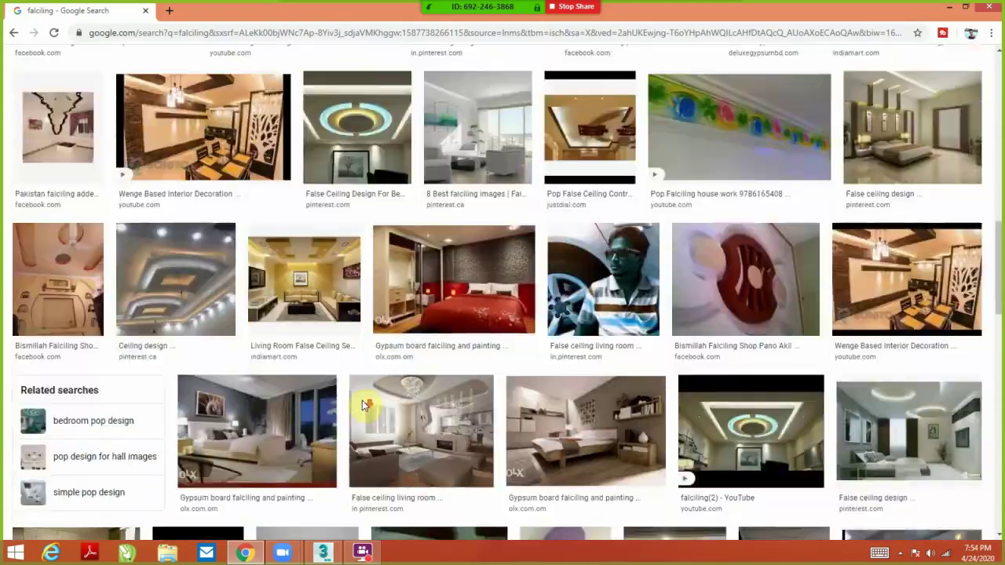
pyautogui.scroll(15, 369, 432)
# - Refine the query to 'falciling 3ds', browse the results and open a ceiling tutorial
pyautogui.click(176, 72)
pyautogui.write('3ds')
pyautogui.press('Return')
pyautogui.scroll(-10, 442, 339)
pyautogui.scroll(-10, 416, 330)
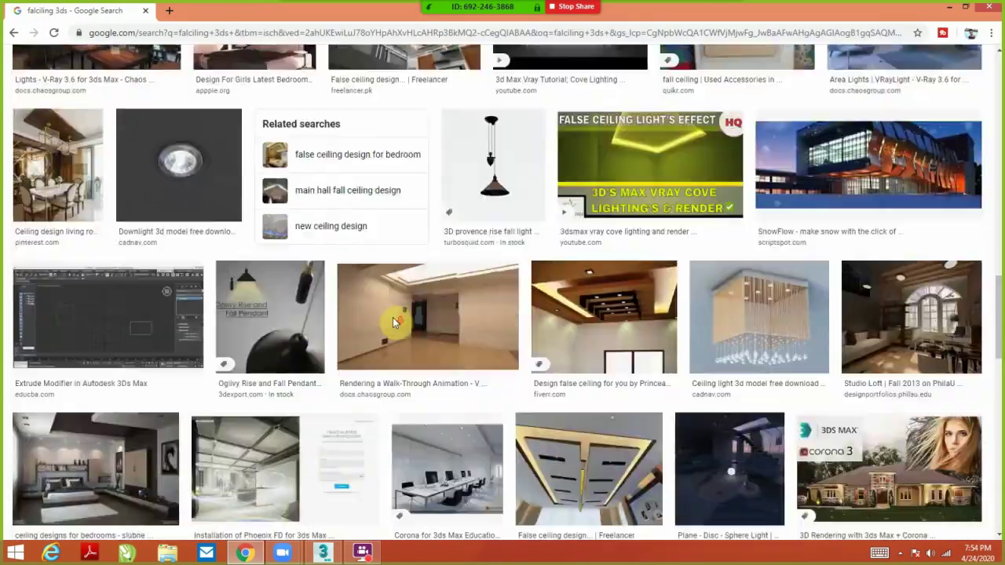
pyautogui.scroll(-5, 397, 326)
pyautogui.scroll(4, 396, 325)
pyautogui.scroll(5, 396, 331)
pyautogui.scroll(10, 396, 330)
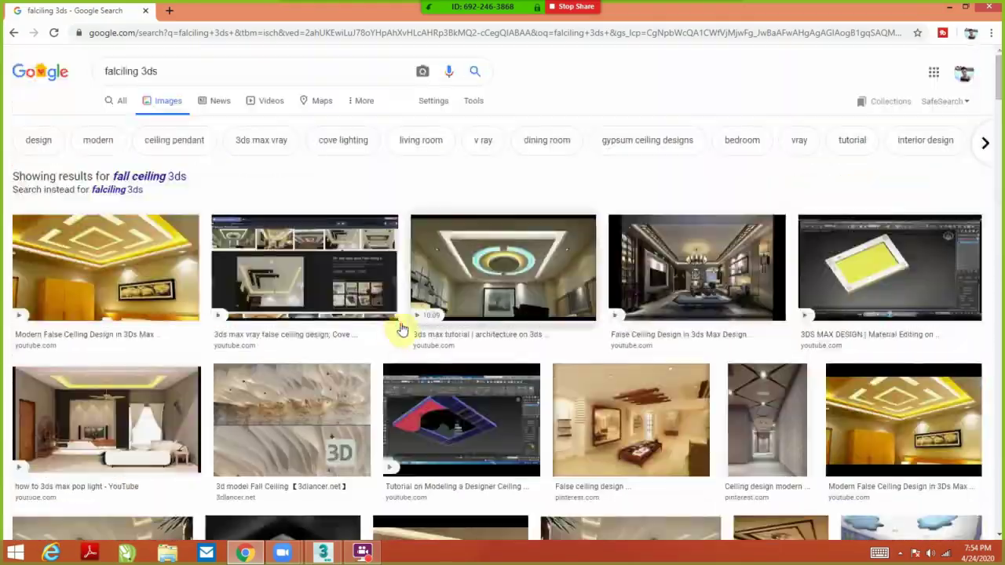
pyautogui.click(440, 310)
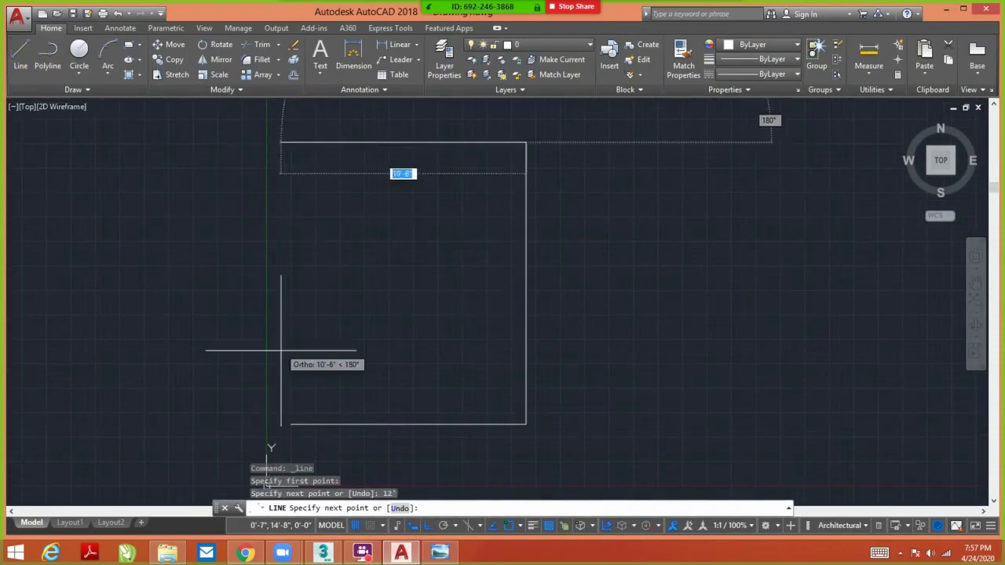
# - Compare with the reference photo and offset the rectangle's right edge by 18"
pyautogui.hotkey('alt', 'Tab')
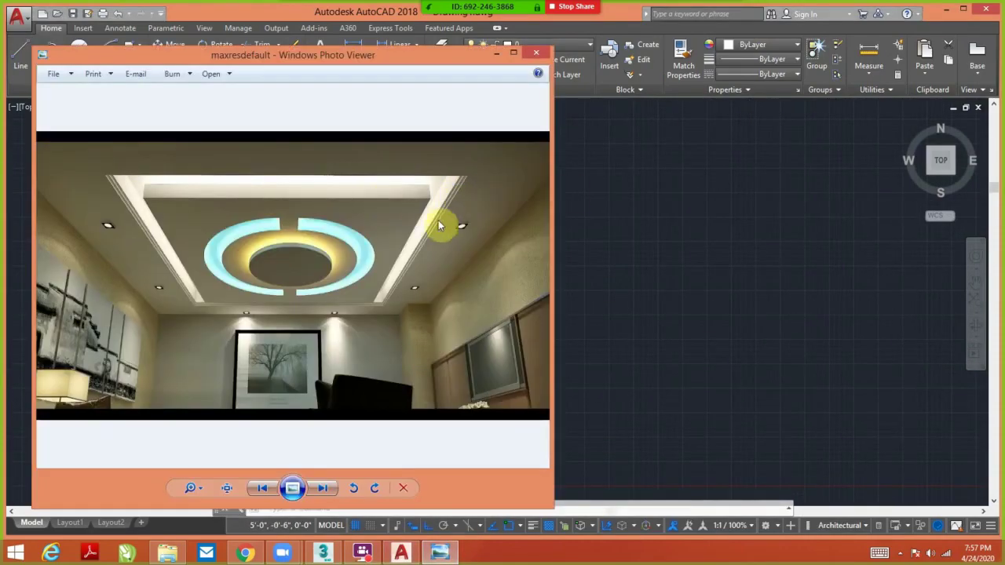
pyautogui.click(400, 553)
pyautogui.click(536, 274)
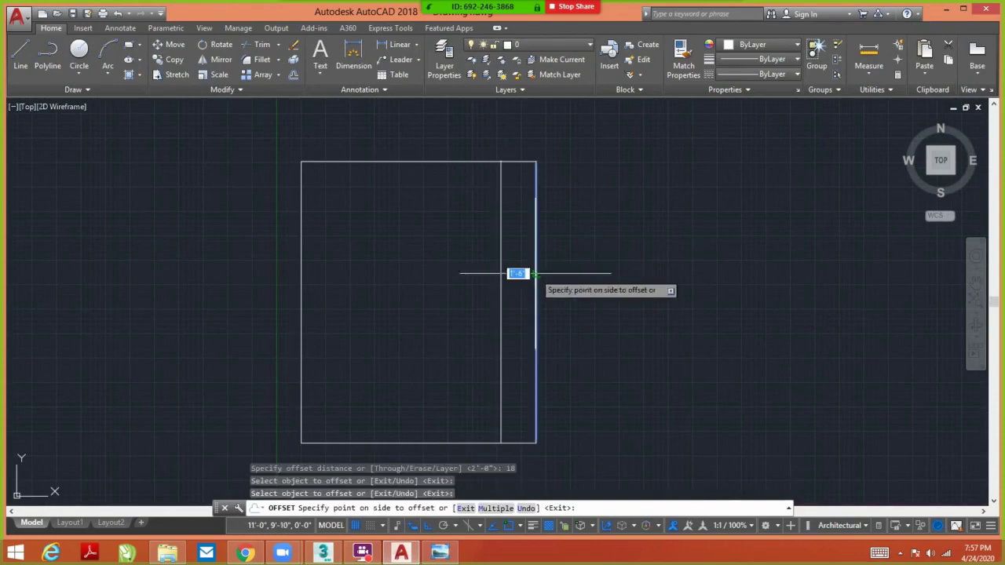
pyautogui.hotkey('alt', 'Tab')
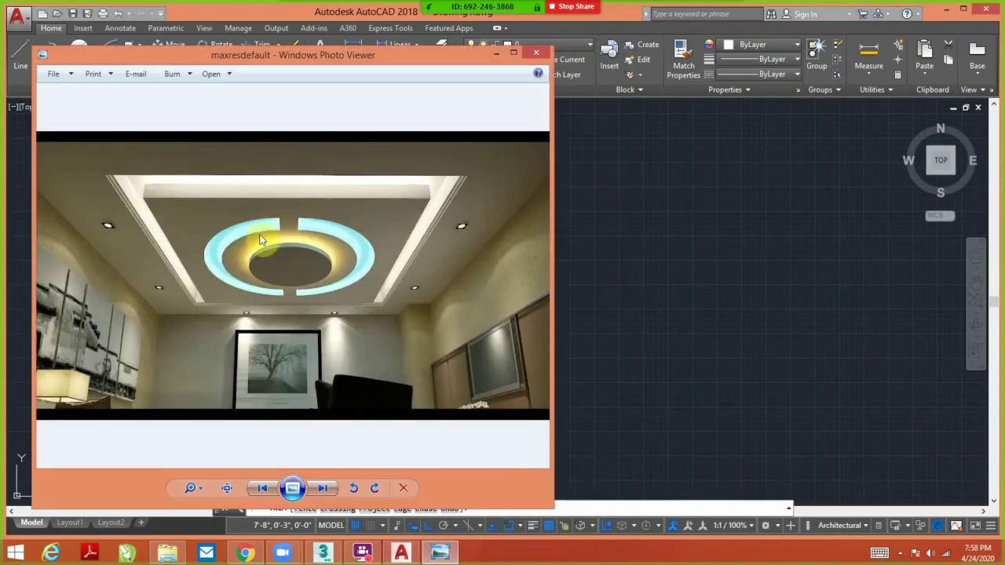
pyautogui.hotkey('alt', 'Tab')
# - Undo the extra offset and trim the overlapping lines of the nested rectangles
pyautogui.press('Return')
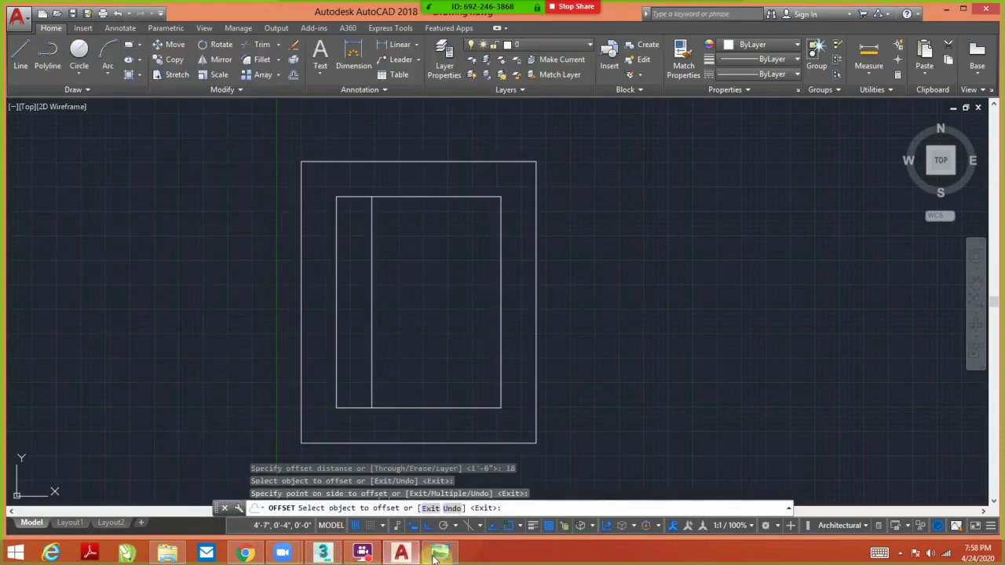
pyautogui.press('Escape')
pyautogui.press('Return')
pyautogui.scroll(2, 612, 197)
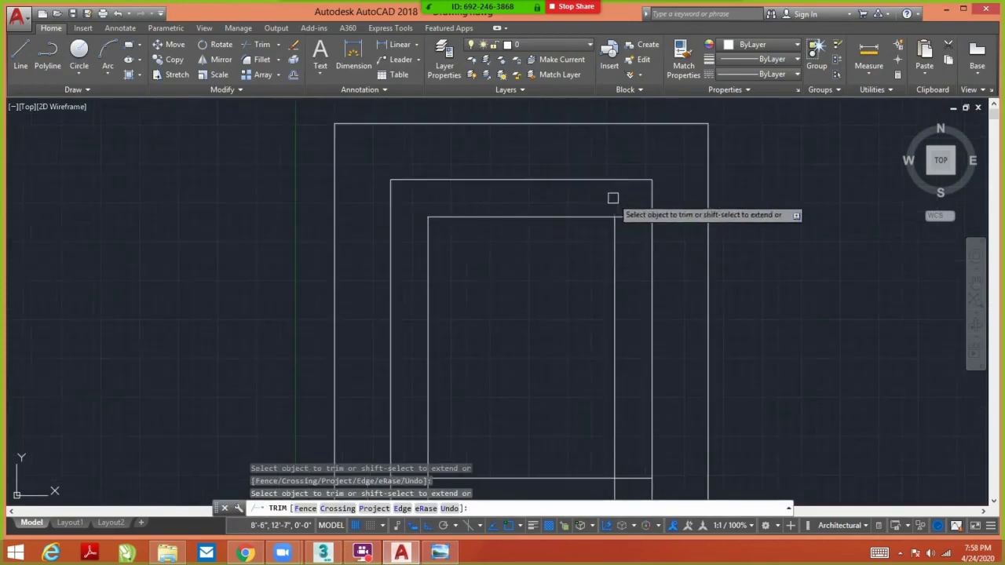
pyautogui.hotkey('alt', 'Tab')
pyautogui.hotkey('alt', 'Tab')
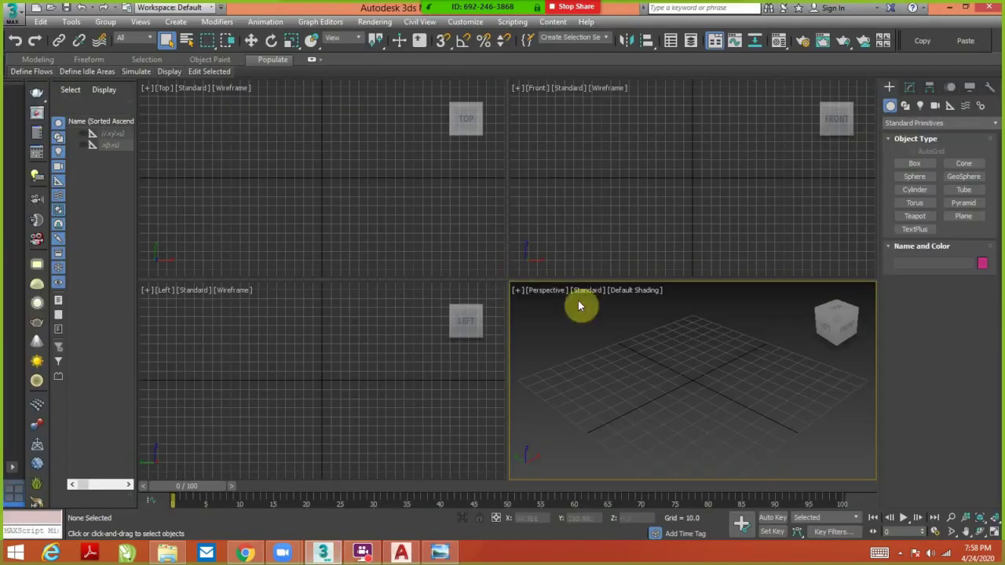
# - Draw a centre line to the inner rectangle's top edge and place a circle at the crossing
pyautogui.write('l')
pyautogui.press('Return')
pyautogui.click(469, 164)
pyautogui.press('Escape')
pyautogui.write('c')
pyautogui.press('Return')
pyautogui.click(469, 292)
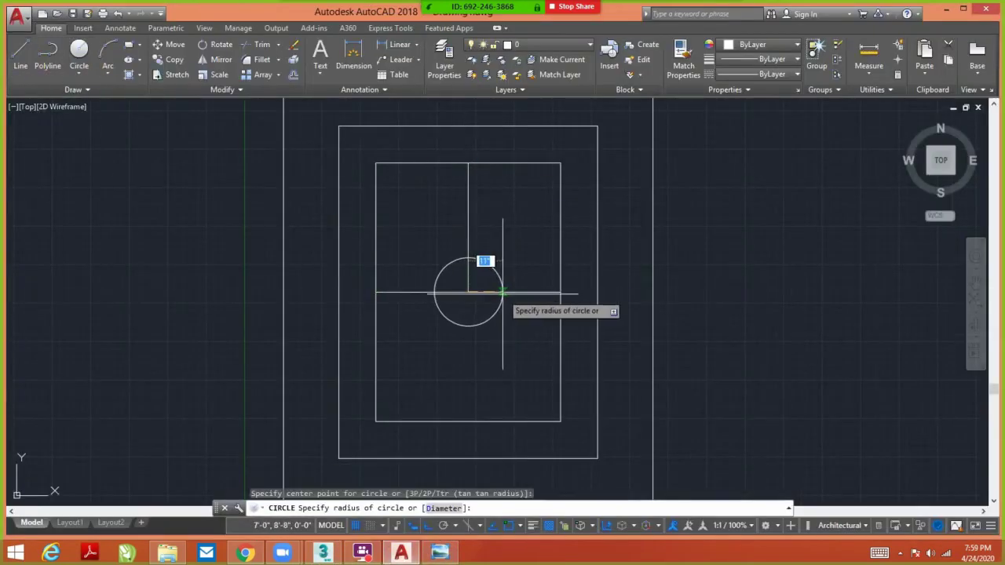
# - Resize the ring circle and offset it, checking the reference photo
pyautogui.hotkey('alt', 'Tab')
pyautogui.hotkey('alt', 'Tab')
pyautogui.scroll(3, 486, 271)
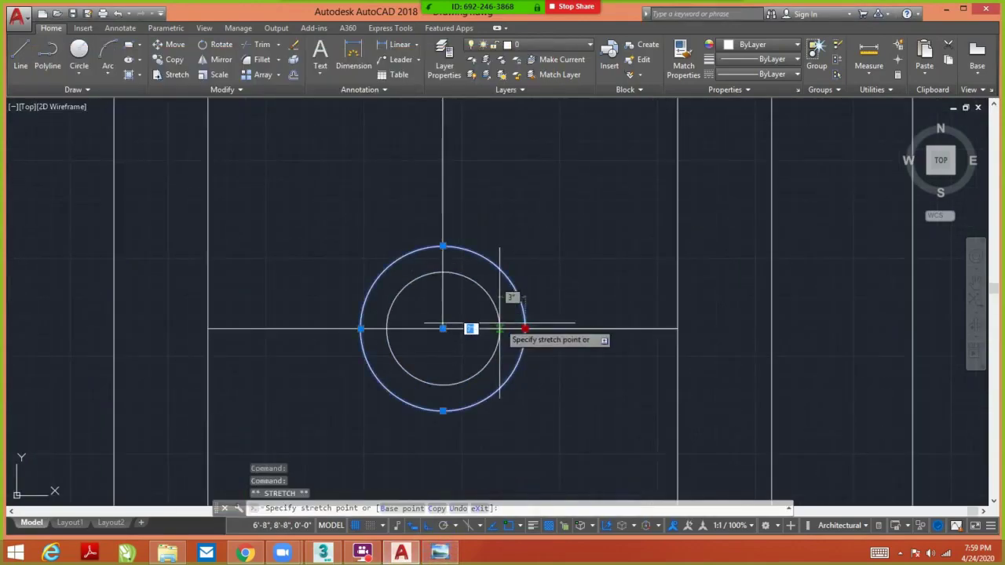
pyautogui.press('Escape')
pyautogui.write('o')
pyautogui.press('Return')
pyautogui.hotkey('alt', 'Tab')
pyautogui.hotkey('alt', 'Tab')
pyautogui.click(440, 553)
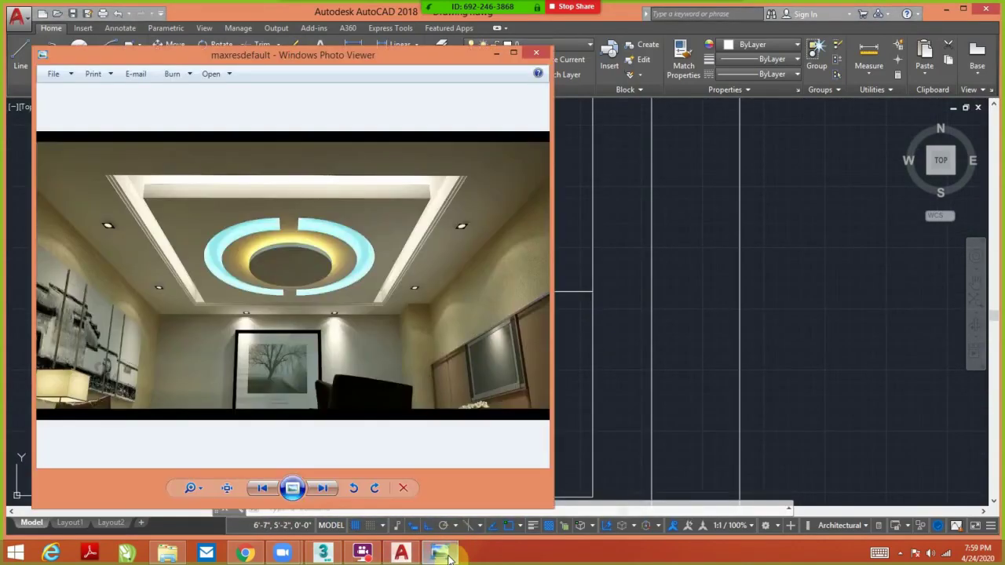
pyautogui.click(449, 555)
# - Draw the slot lines across the ring, comparing against the reference photo
pyautogui.write('l')
pyautogui.press('Return')
pyautogui.click(441, 554)
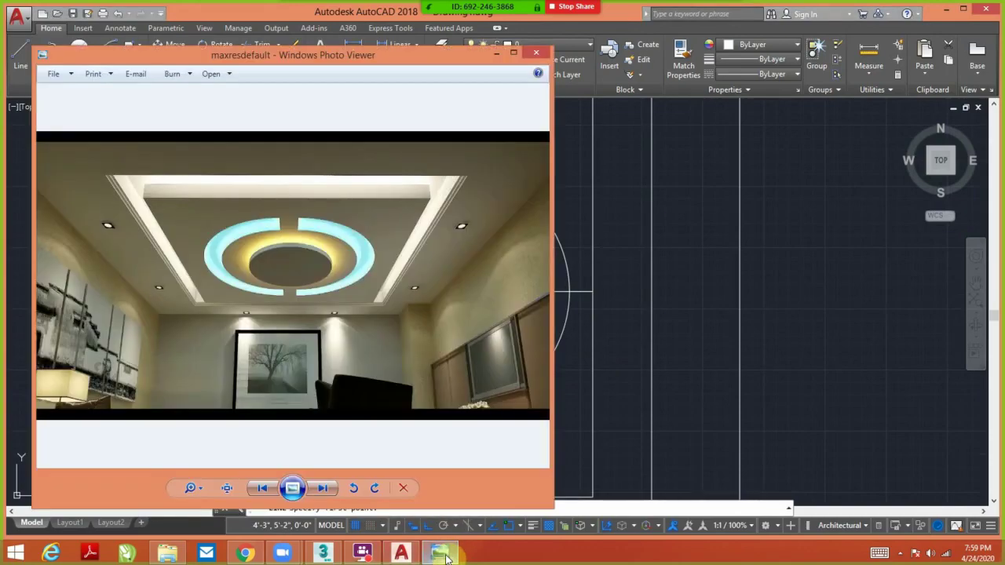
pyautogui.click(445, 556)
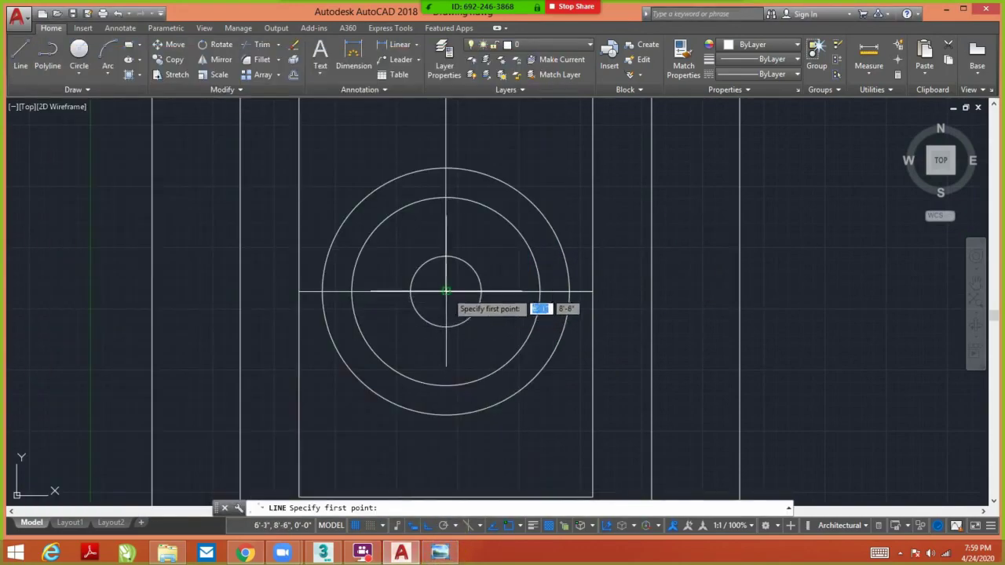
pyautogui.press('Escape')
pyautogui.write('o')
pyautogui.press('Return')
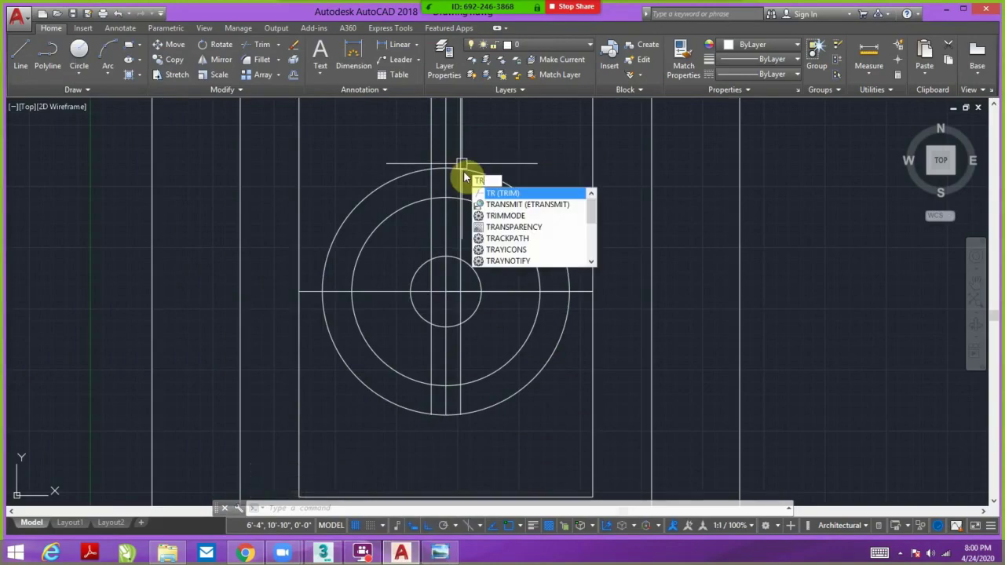
# - Trim the ring between the slot lines so it splits into two arcs with top and bottom gaps
pyautogui.press('Return')
pyautogui.scroll(5, 511, 212)
pyautogui.moveTo(460, 153); pyautogui.dragTo(410, 227)
pyautogui.scroll(-1, 422, 303)
pyautogui.press('Escape')
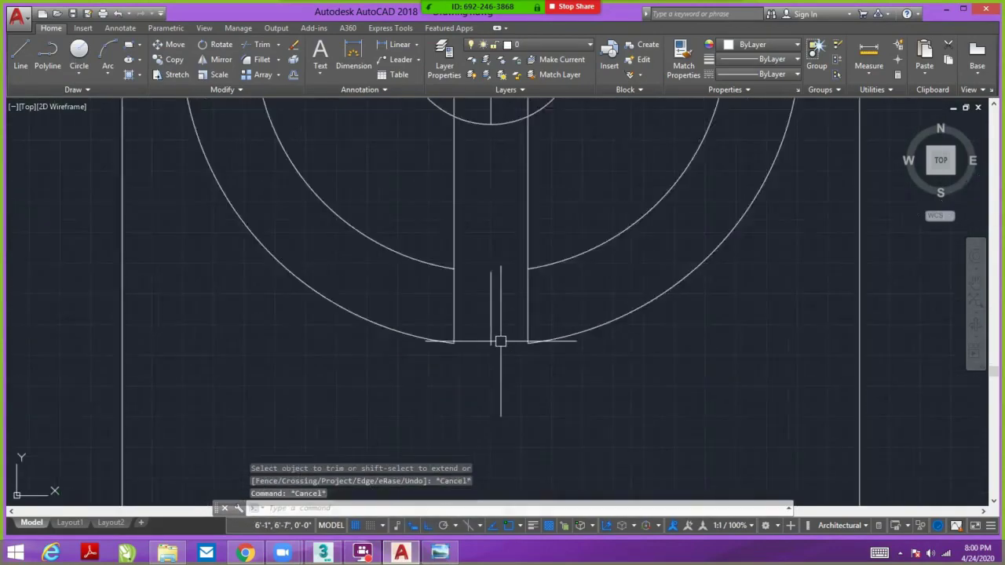
pyautogui.scroll(-3, 500, 341)
pyautogui.press('Return')
pyautogui.scroll(-1, 465, 157)
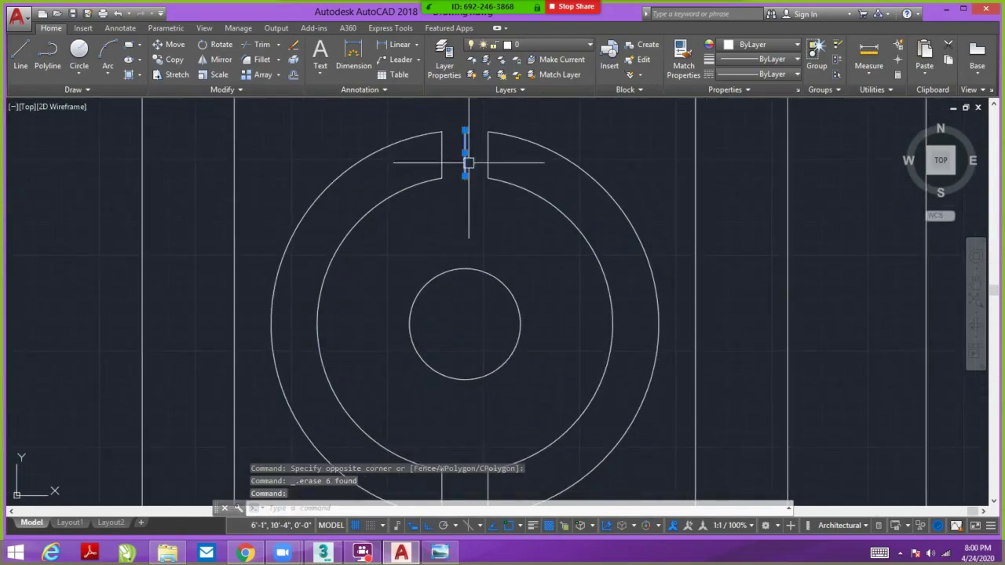
pyautogui.scroll(-3, 420, 482)
pyautogui.click(439, 554)
pyautogui.click(440, 553)
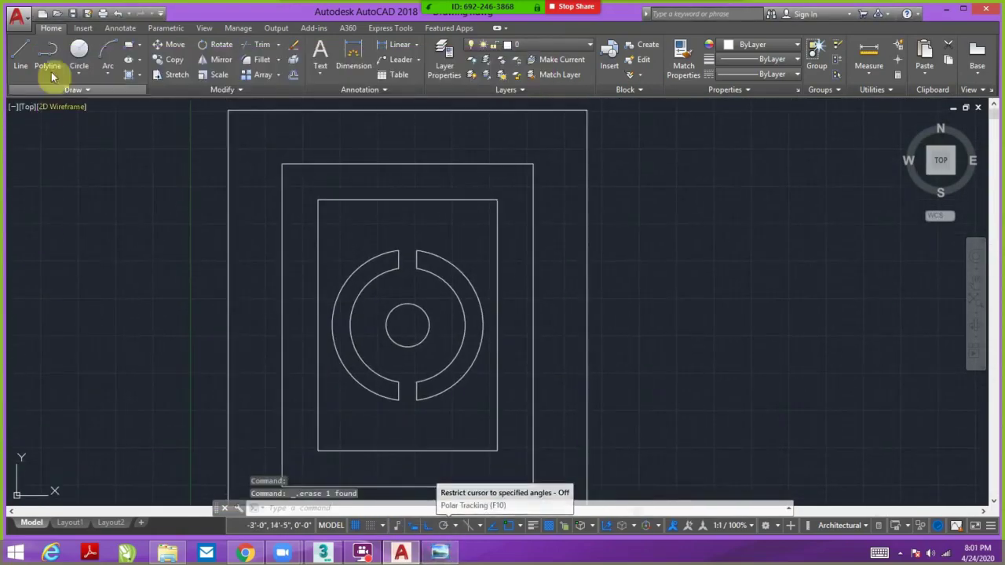
# - Draw a small square light marker with a circle inside near the top-left corner, deleting the unneeded object
pyautogui.scroll(5, 275, 227)
pyautogui.click(267, 213)
pyautogui.click(303, 251)
pyautogui.click(21, 53)
pyautogui.click(287, 231)
pyautogui.click(79, 54)
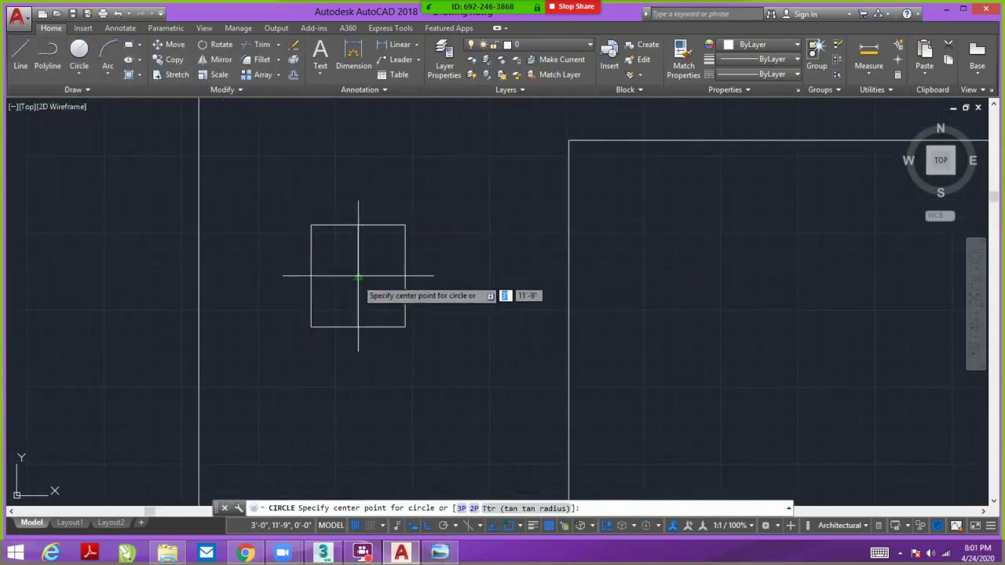
pyautogui.click(332, 251)
pyautogui.press('Escape')
pyautogui.scroll(-3, 376, 282)
pyautogui.press('Delete')
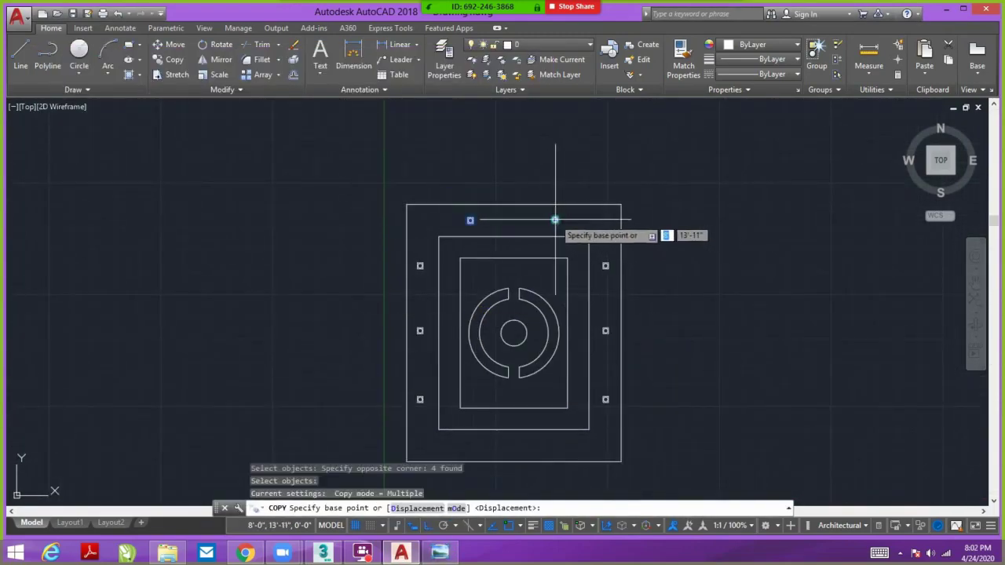
# - Export the ceiling plan with WBLOCK from a picked base point as class 001.dwg
pyautogui.click(324, 554)
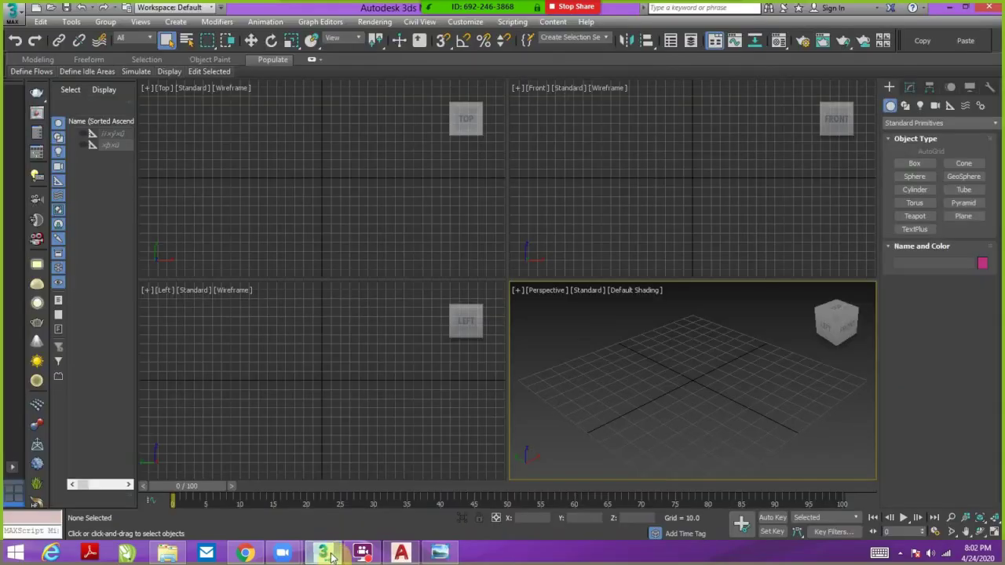
pyautogui.click(324, 553)
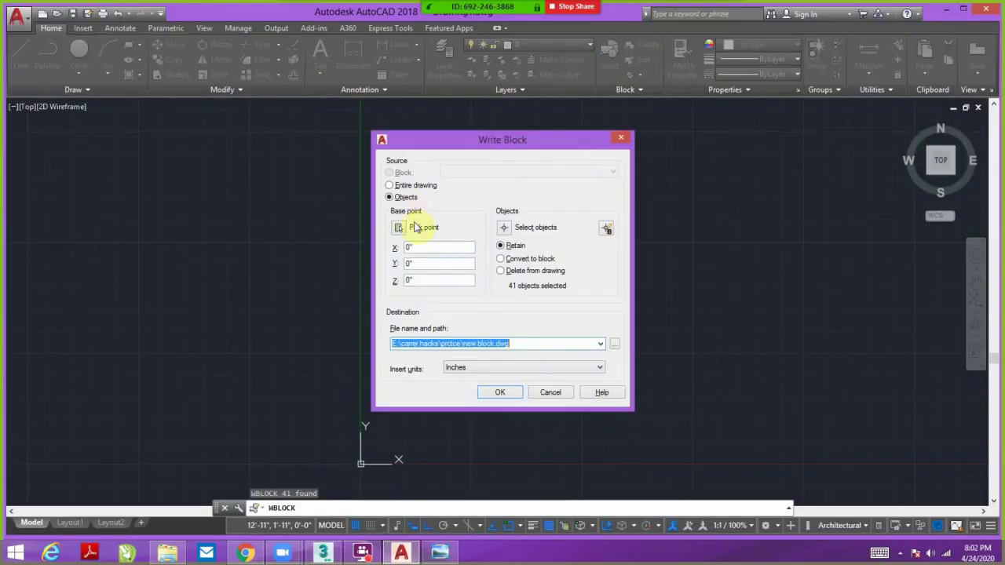
pyautogui.click(404, 229)
pyautogui.click(436, 247)
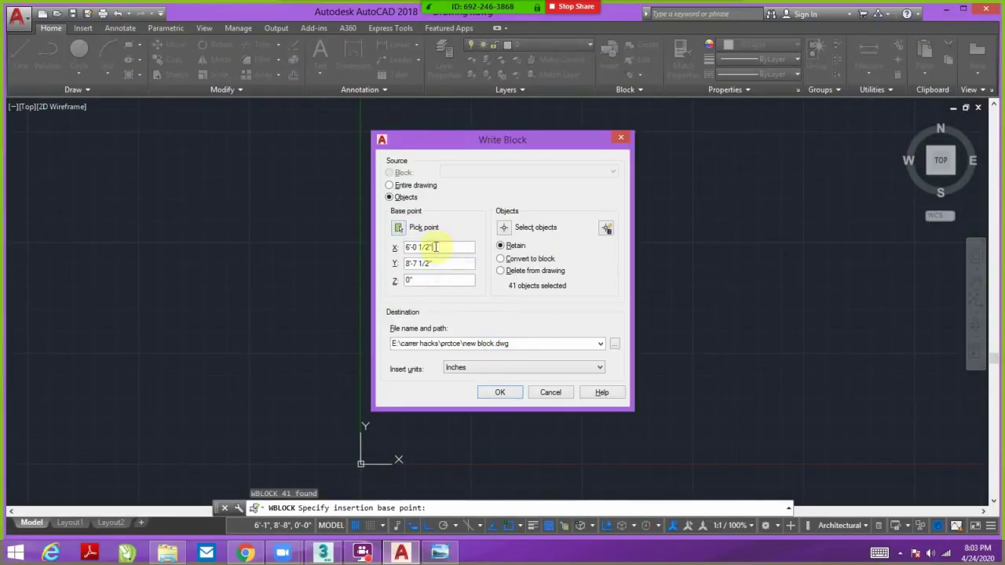
pyautogui.click(502, 392)
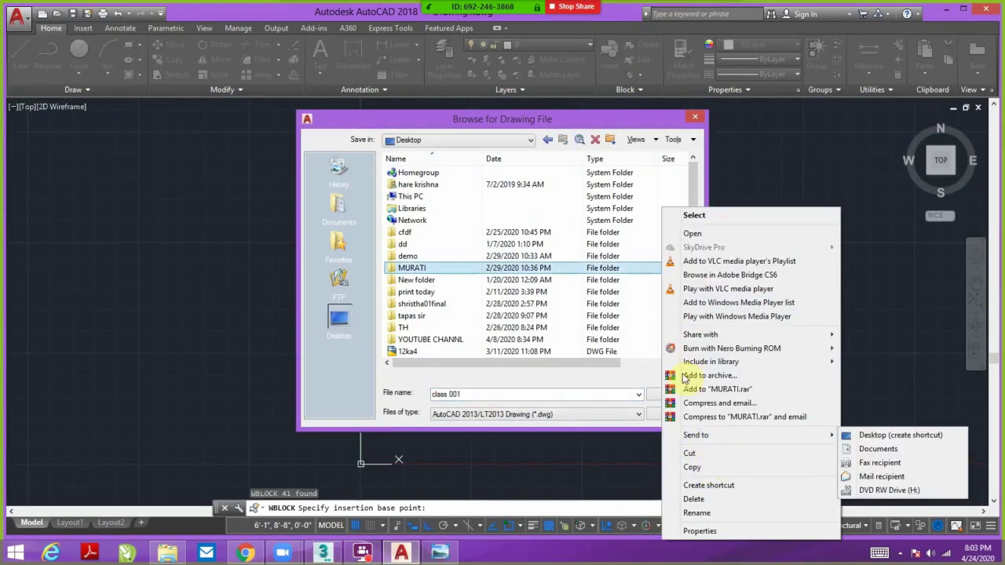
pyautogui.click(512, 392)
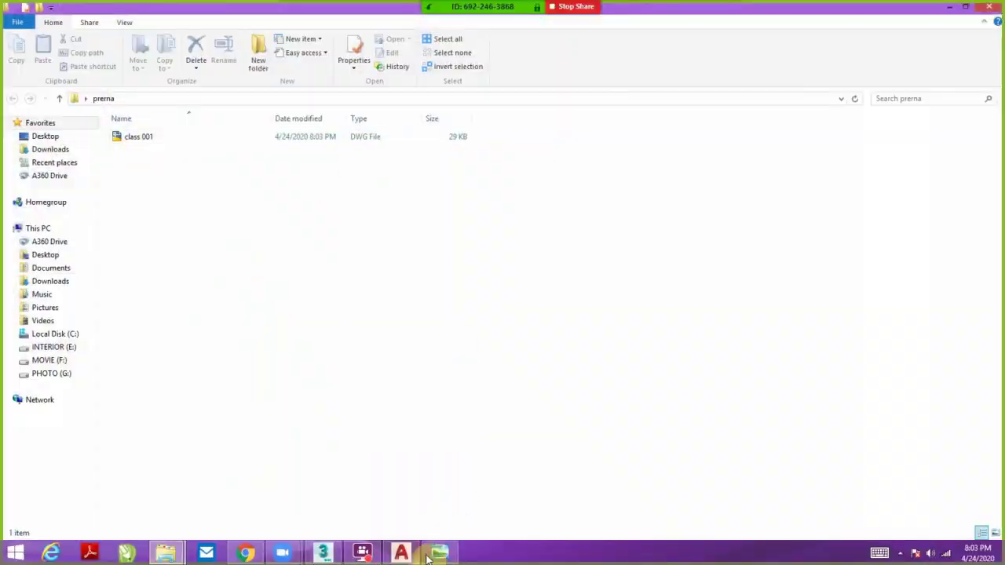
# - Import class 001.dwg into 3ds Max with default options and maximize the Top view
pyautogui.click(428, 558)
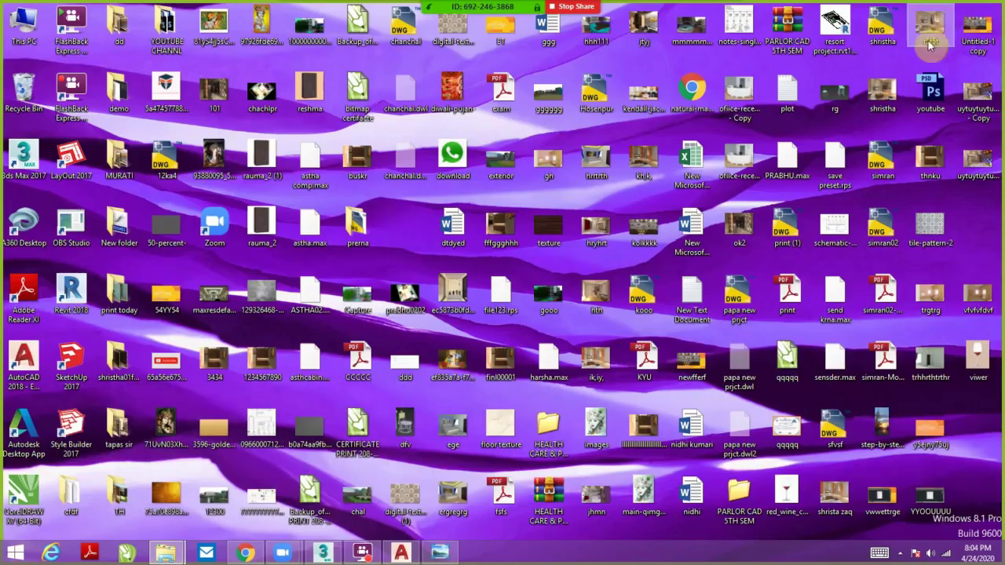
pyautogui.click(899, 556)
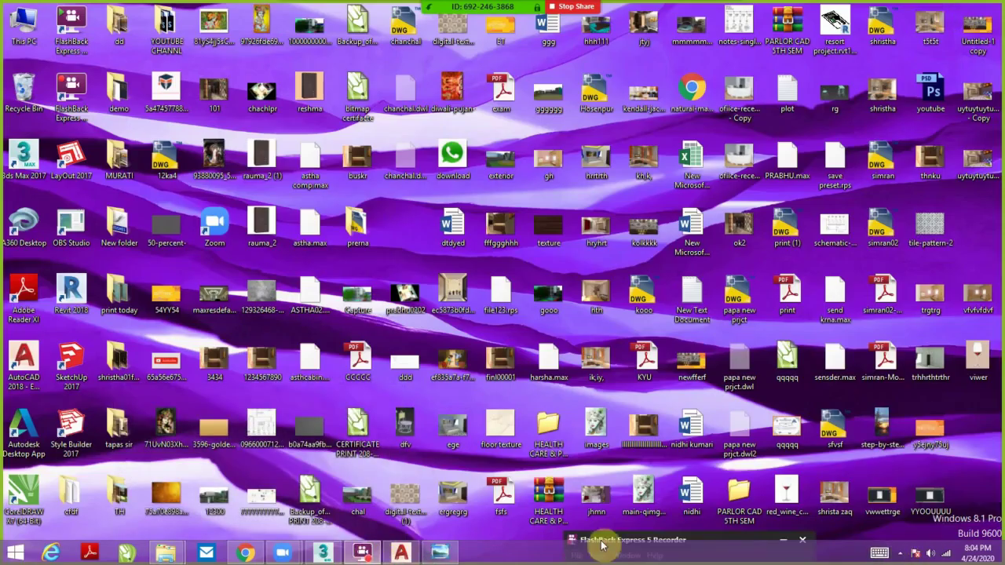
pyautogui.click(322, 553)
pyautogui.click(12, 10)
pyautogui.click(31, 186)
pyautogui.doubleClick(154, 248)
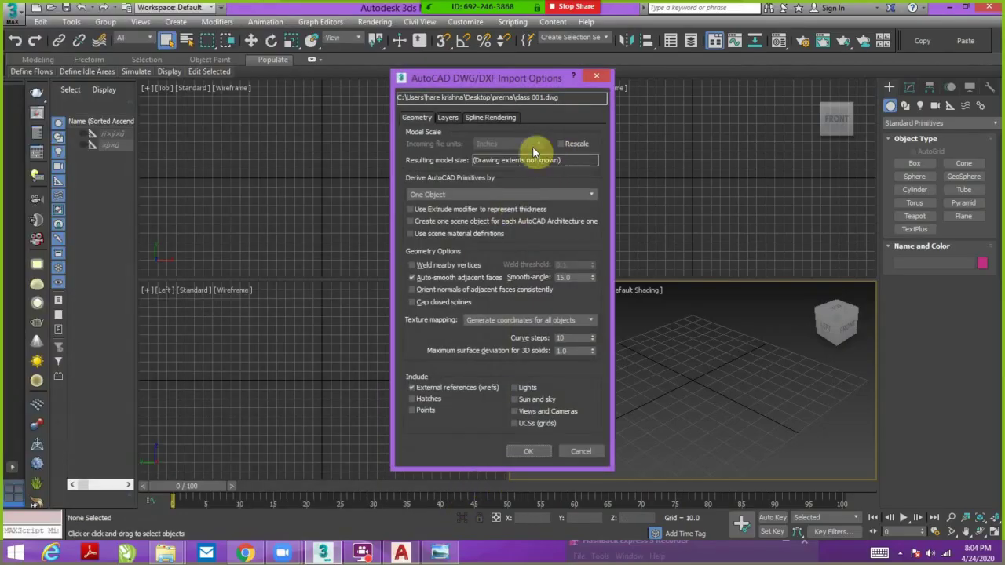
pyautogui.press('Return')
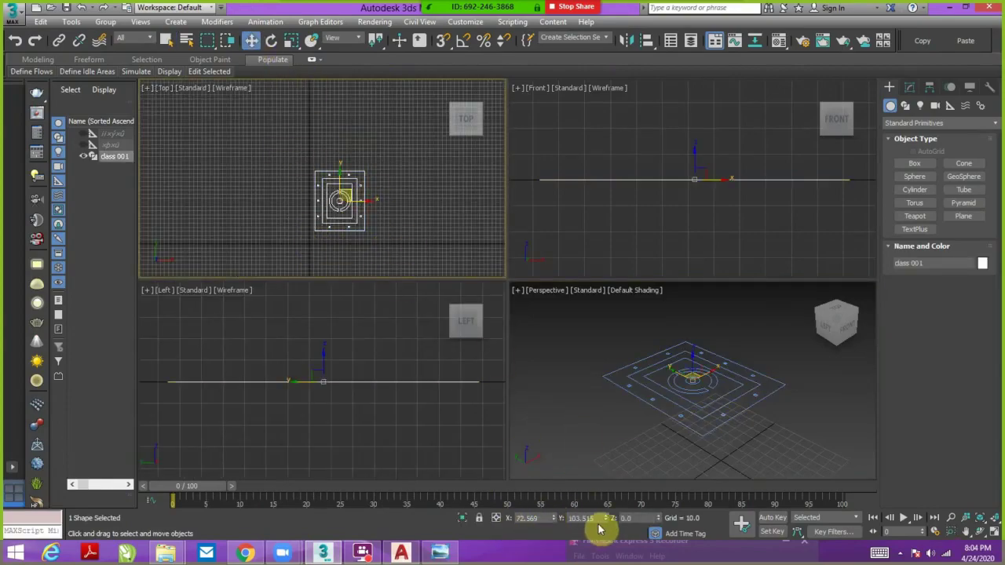
pyautogui.hotkey('alt', 'w')
# - Zoom to the imported plan and trace the outer ceiling boundary as a line spline
pyautogui.press('t')
pyautogui.press('z')
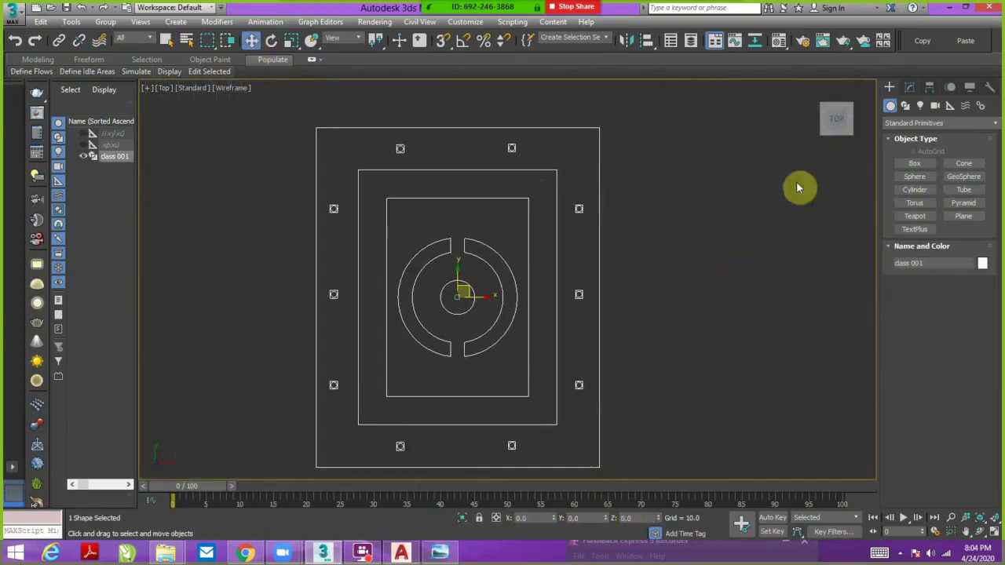
pyautogui.click(599, 128)
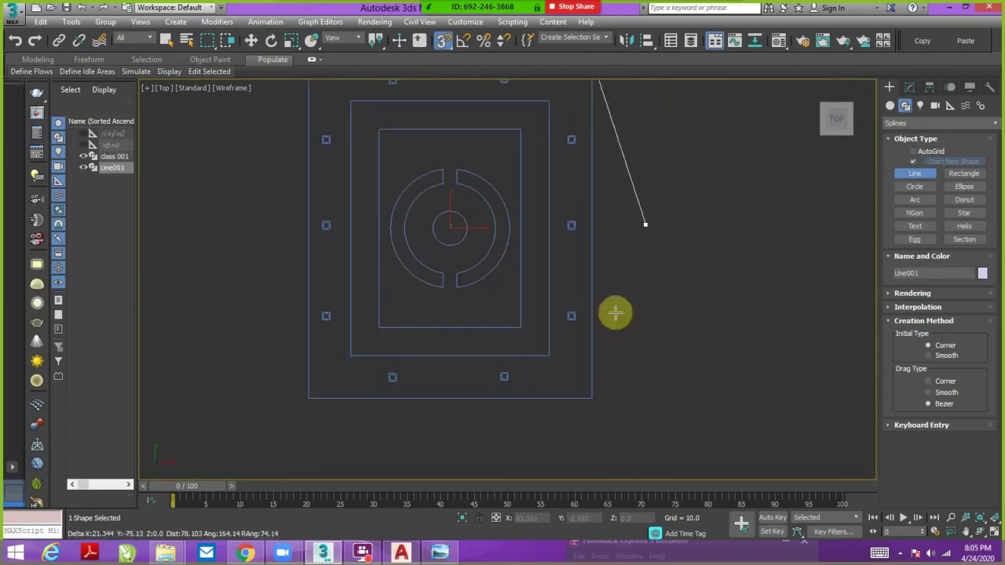
pyautogui.click(328, 182)
pyautogui.rightClick(372, 179)
pyautogui.click(909, 86)
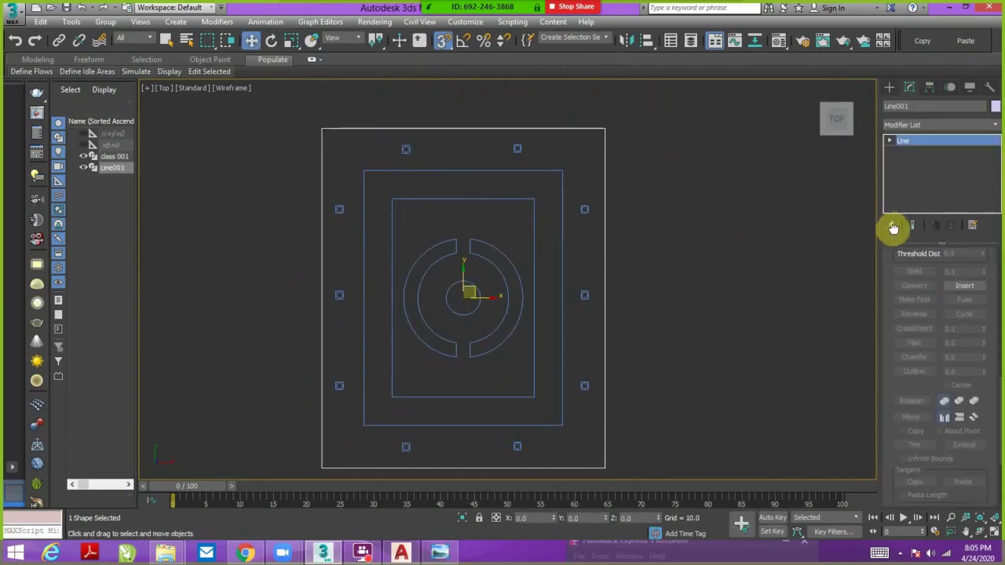
pyautogui.scroll(-5, 916, 438)
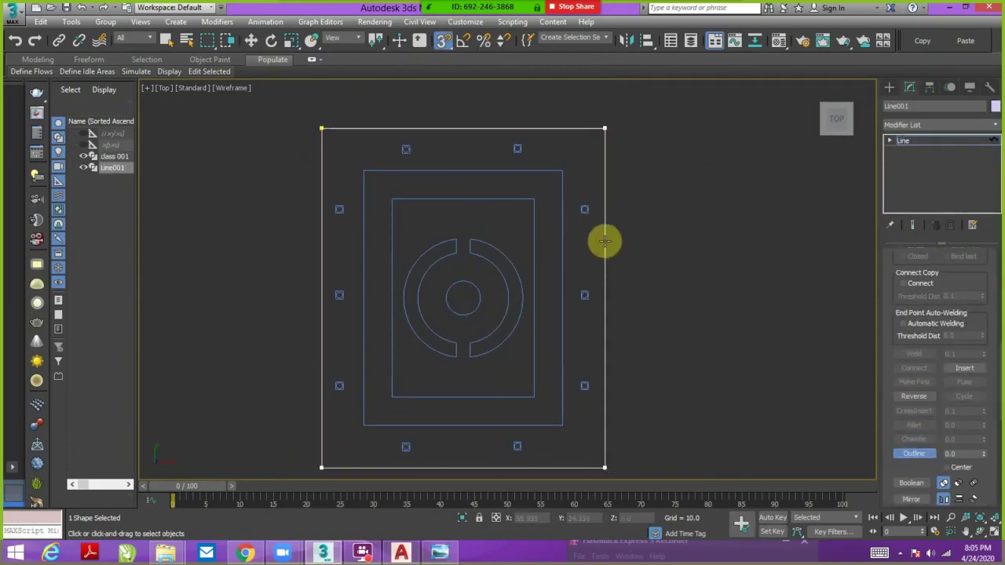
# - Trace the inner rectangle as a closed spline by snapping its corners
pyautogui.click(391, 199)
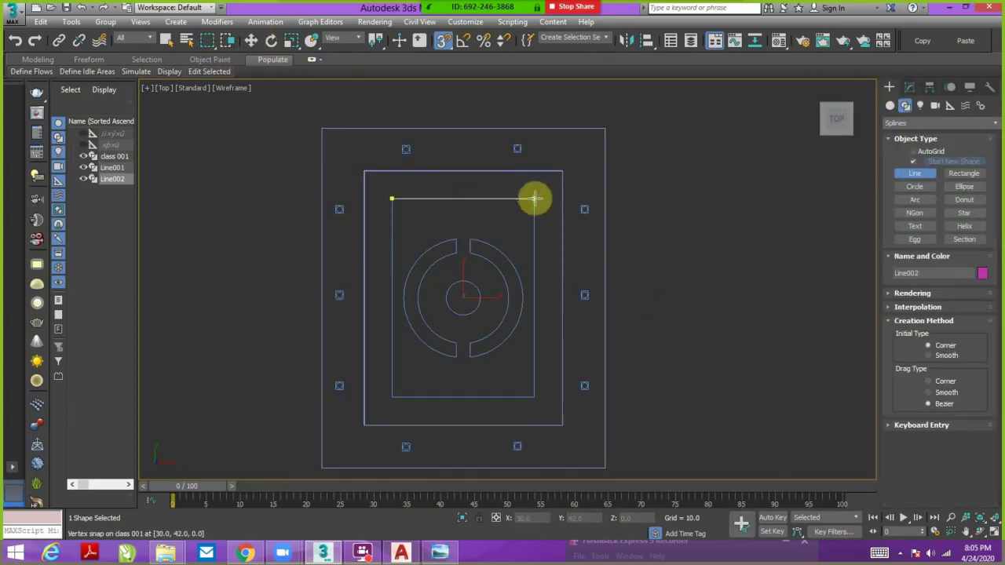
pyautogui.click(533, 199)
pyautogui.click(534, 397)
pyautogui.click(392, 198)
pyautogui.click(487, 318)
pyautogui.scroll(8, 473, 227)
# - Draw an arc along the left cove edge and convert it to an Editable Spline
pyautogui.click(477, 181)
pyautogui.scroll(-5, 392, 201)
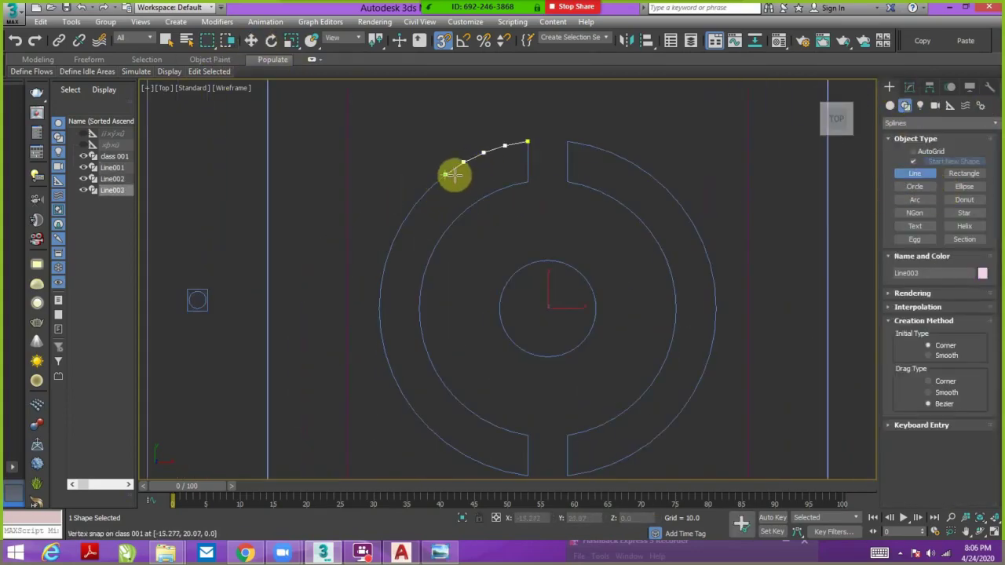
pyautogui.moveTo(402, 395); pyautogui.dragTo(392, 342, button='middle')
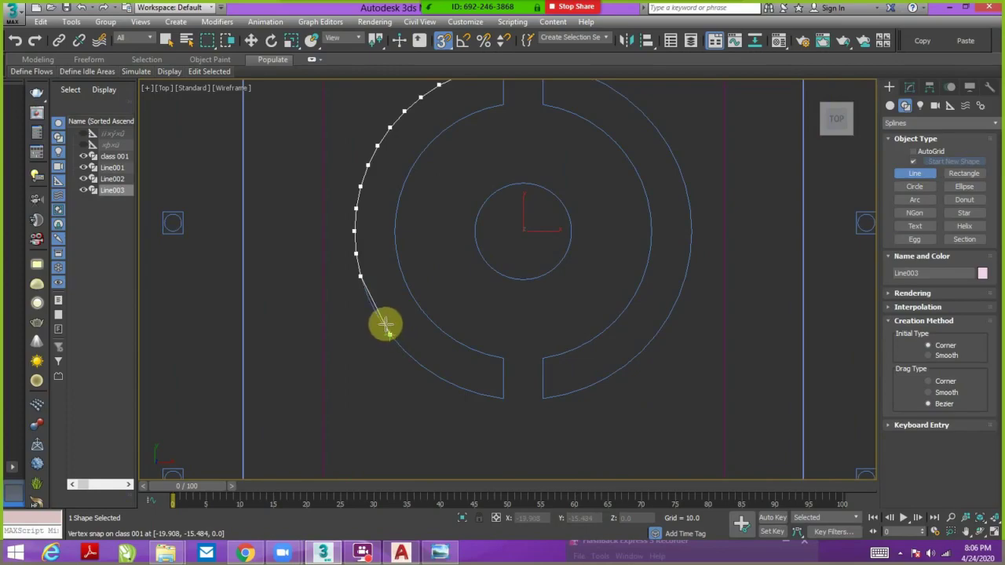
pyautogui.click(915, 199)
pyautogui.moveTo(502, 102); pyautogui.dragTo(502, 355)
pyautogui.click(397, 224)
pyautogui.rightClick(454, 122)
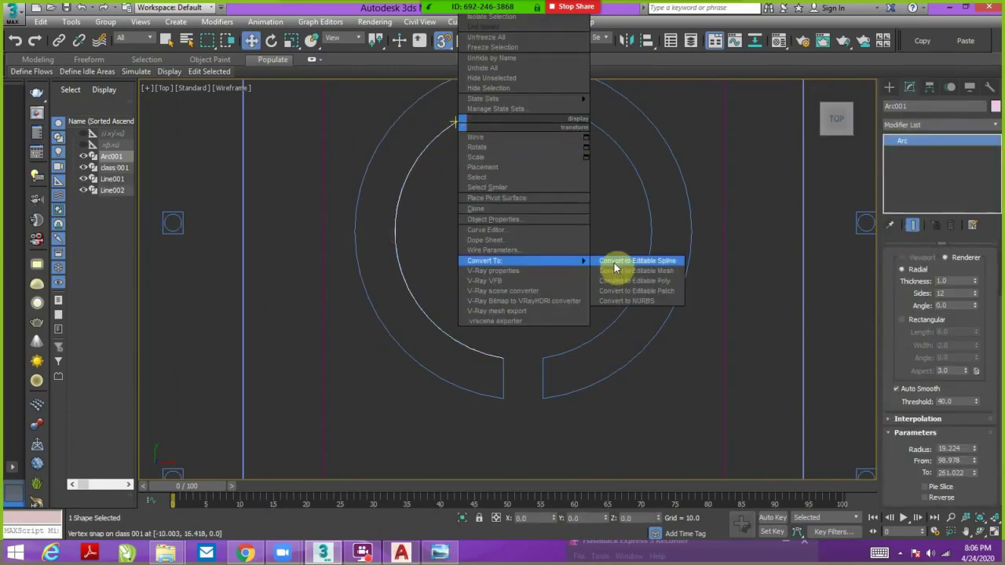
pyautogui.click(614, 267)
# - Outline the arc into a closed shape and set its lower end vertex to Corner
pyautogui.click(914, 359)
pyautogui.moveTo(404, 277); pyautogui.dragTo(423, 277)
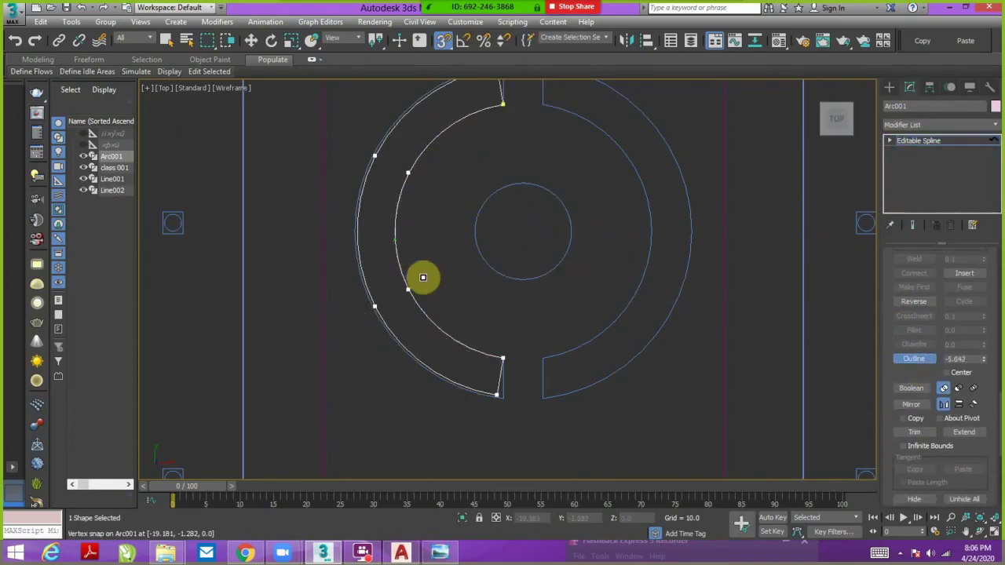
pyautogui.press('1')
pyautogui.scroll(3, 501, 396)
pyautogui.click(497, 397)
pyautogui.rightClick(491, 350)
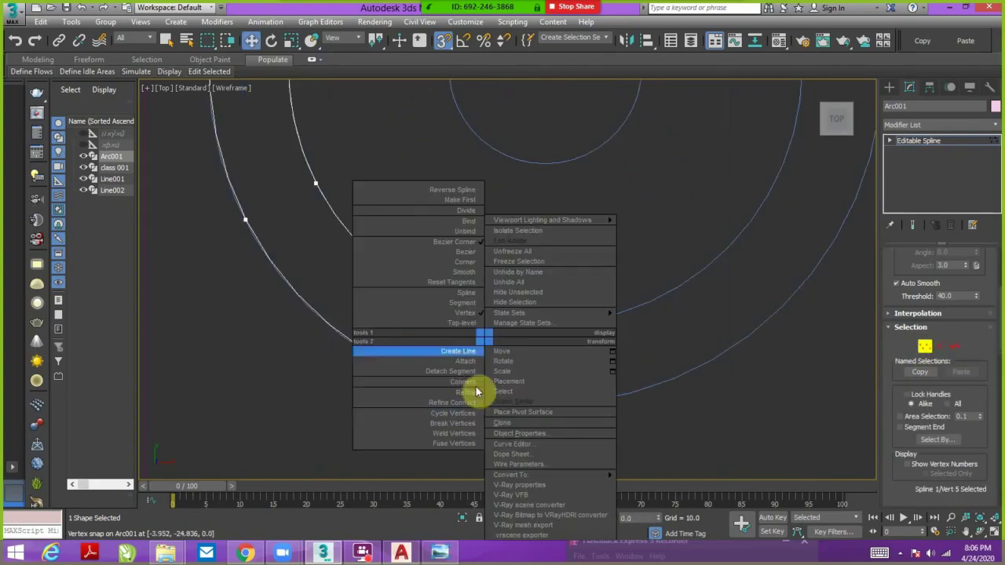
pyautogui.click(491, 398)
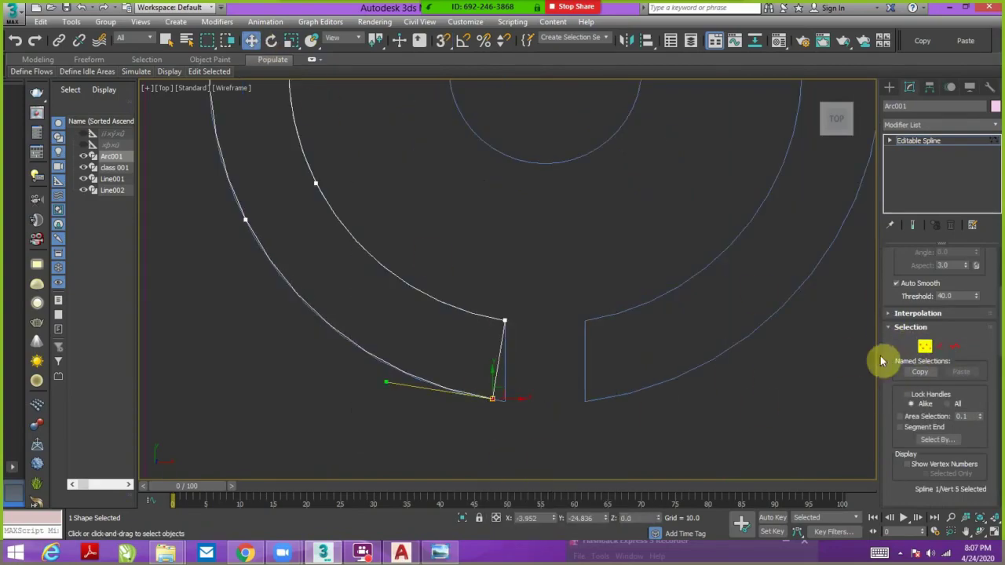
# - Move the arc's end vertices into line with the cove gap edge
pyautogui.scroll(-3, 525, 354)
pyautogui.scroll(6, 525, 357)
pyautogui.scroll(-3, 521, 325)
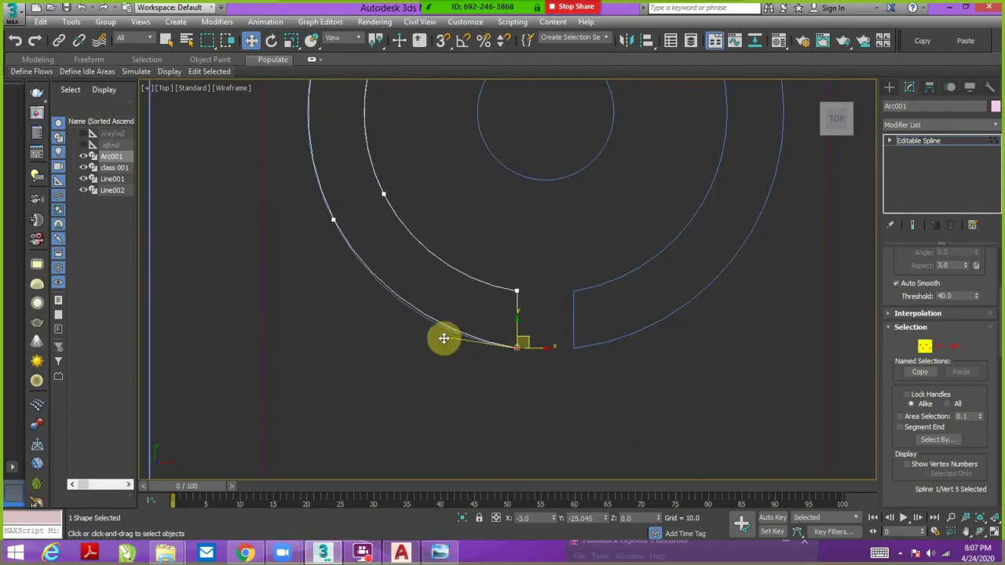
pyautogui.scroll(3, 446, 346)
pyautogui.moveTo(519, 342); pyautogui.dragTo(491, 157)
pyautogui.moveTo(492, 157); pyautogui.dragTo(512, 249, button='middle')
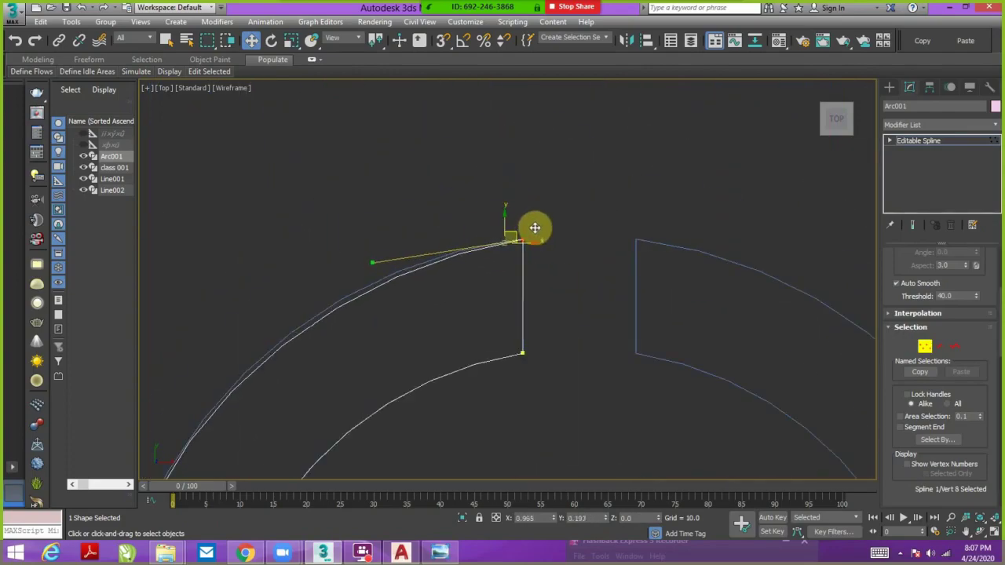
pyautogui.scroll(-3, 535, 228)
# - Mirror the cove arc as a copy to the right side
pyautogui.click(649, 41)
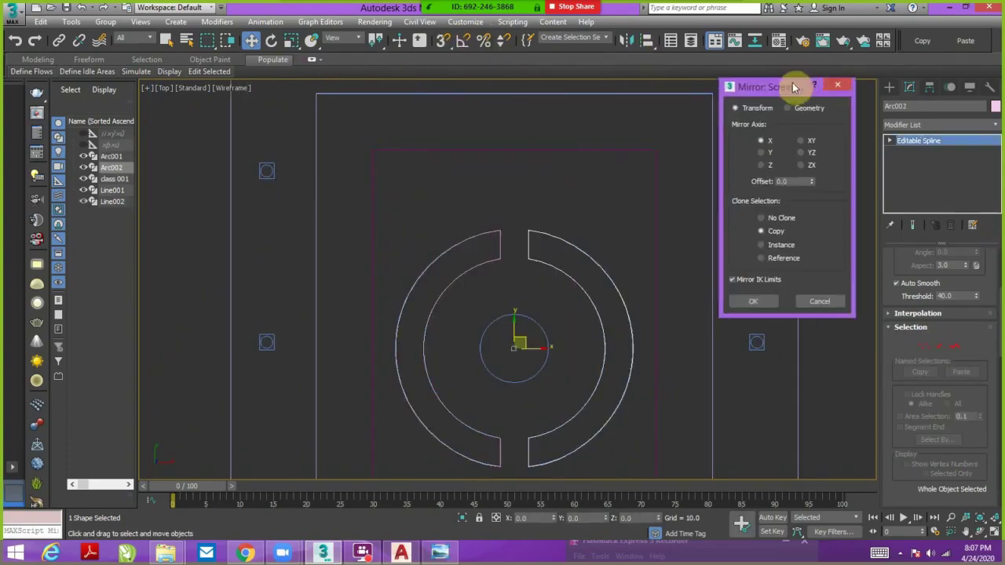
pyautogui.click(753, 311)
pyautogui.keyDown('alt'); pyautogui.moveTo(560, 343); pyautogui.dragTo(646, 343, button='middle'); pyautogui.keyUp('alt')
pyautogui.click(628, 338)
# - Apply Extrude to the inner panel, outer frame and cove arc splines
pyautogui.click(636, 314)
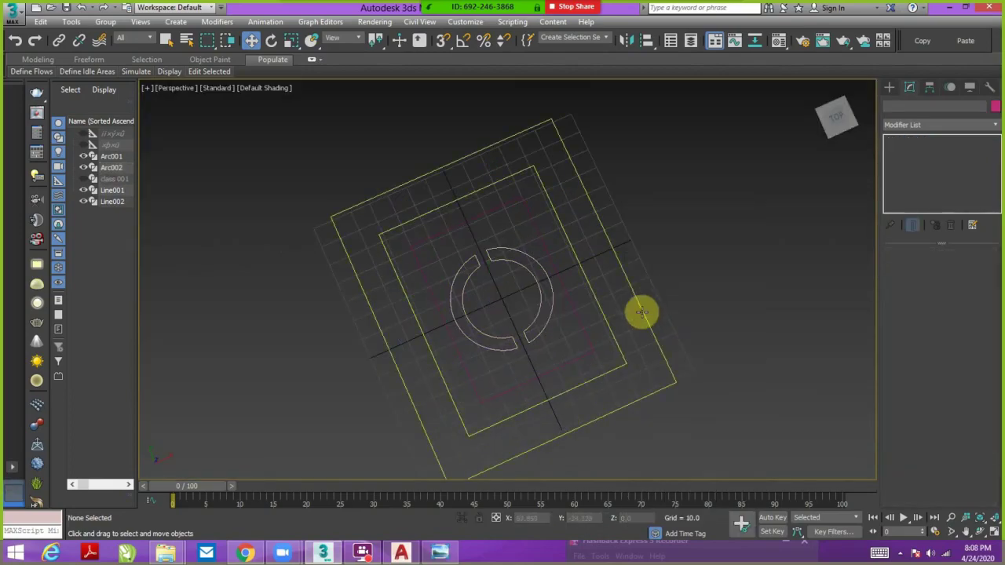
pyautogui.click(836, 116)
pyautogui.click(938, 125)
pyautogui.click(907, 191)
pyautogui.click(938, 125)
pyautogui.click(907, 191)
pyautogui.click(538, 330)
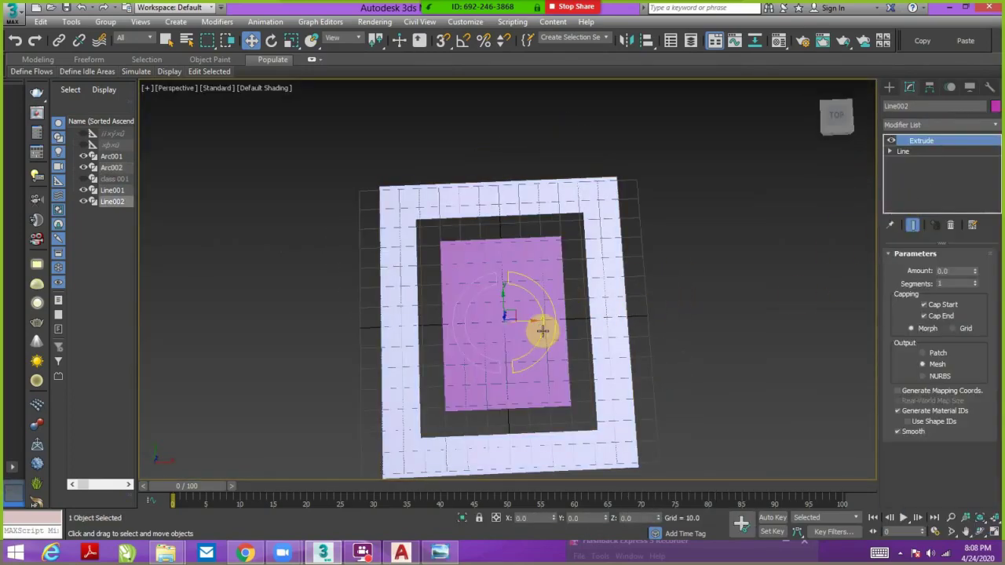
pyautogui.click(938, 125)
pyautogui.click(907, 191)
# - Return to the Top view, turn on snapping and open the snap settings
pyautogui.press('t')
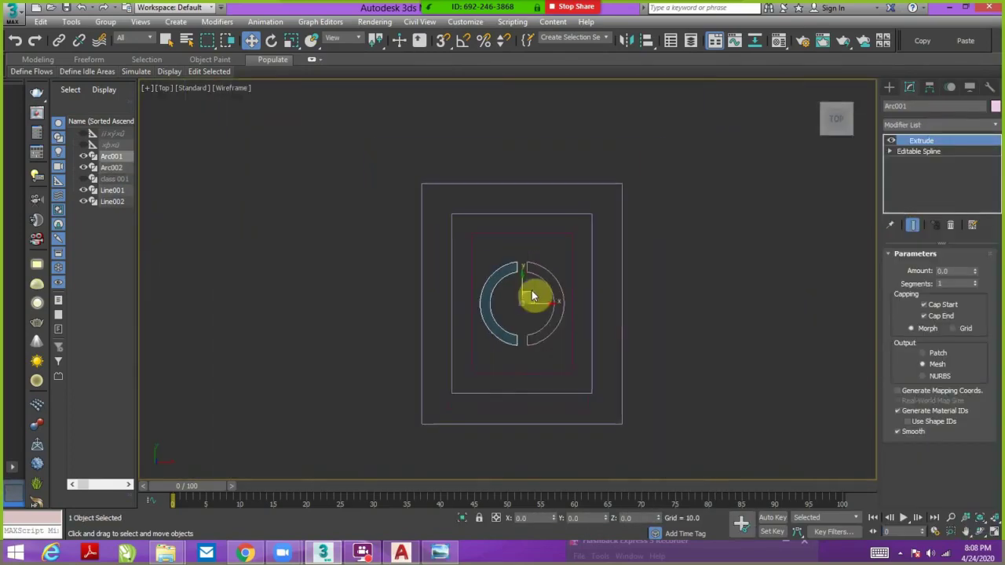
pyautogui.scroll(3, 531, 291)
pyautogui.click(888, 87)
pyautogui.rightClick(443, 40)
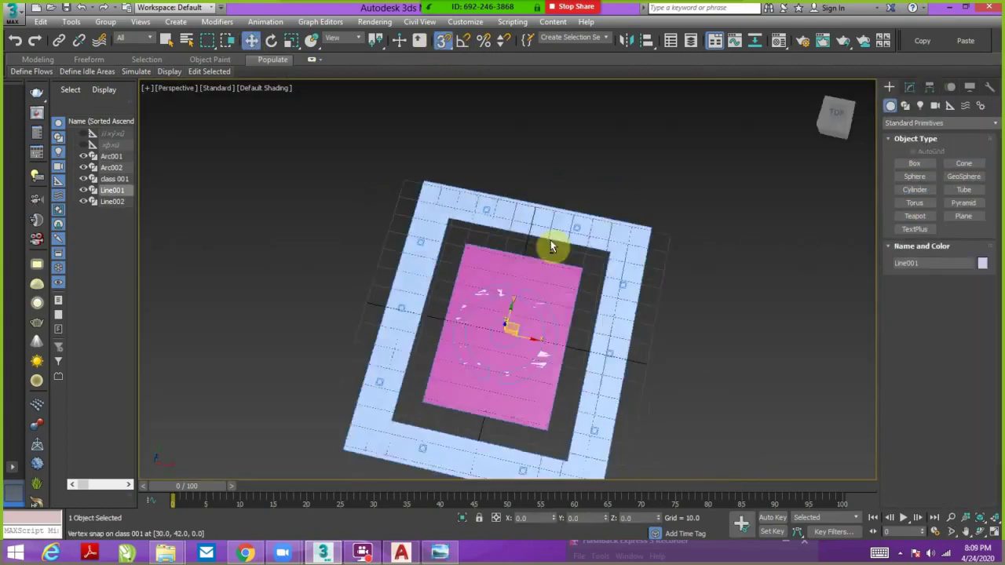
# - Close the reference ceiling photo and return to the 3ds Max model
pyautogui.click(441, 554)
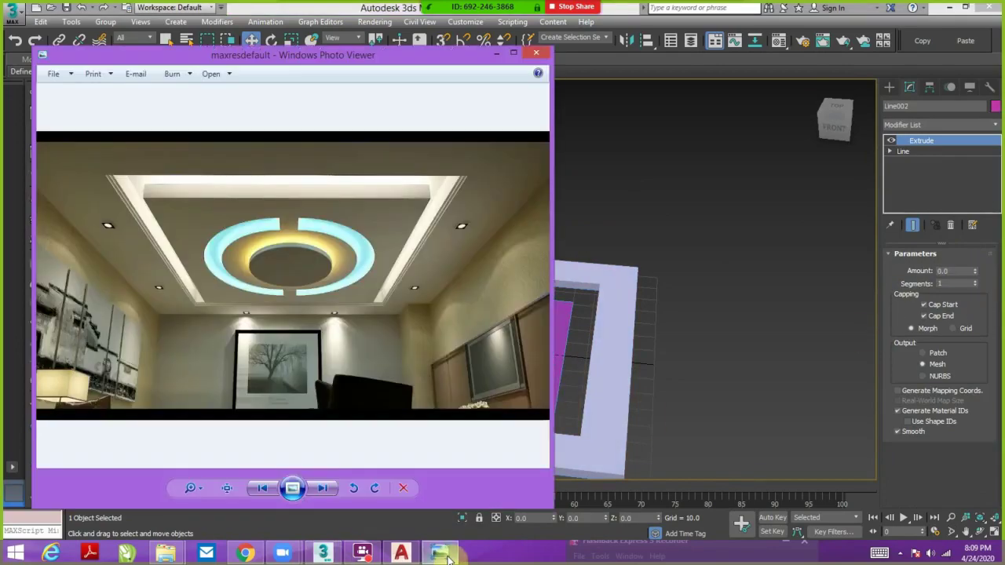
pyautogui.click(904, 292)
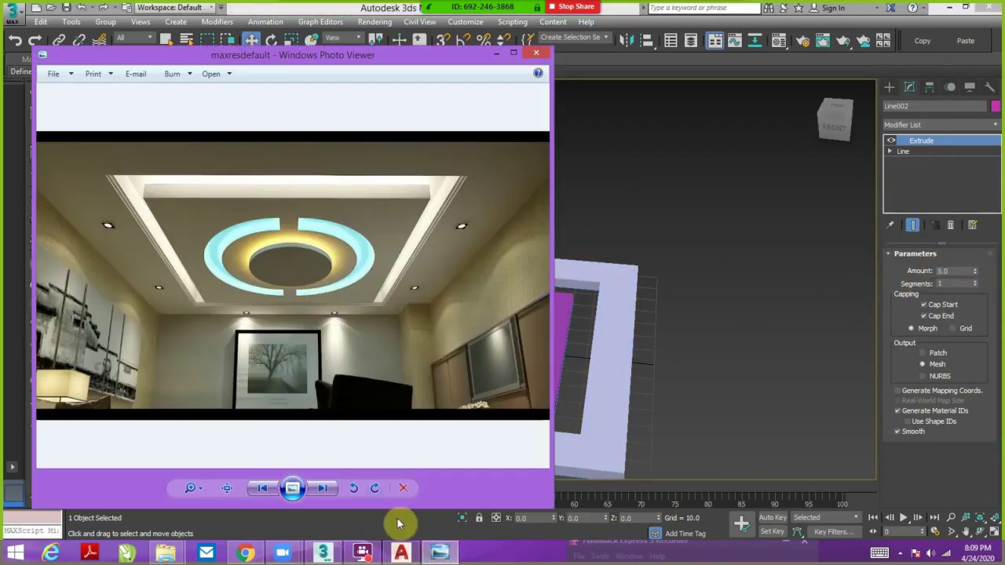
pyautogui.scroll(-5, 605, 224)
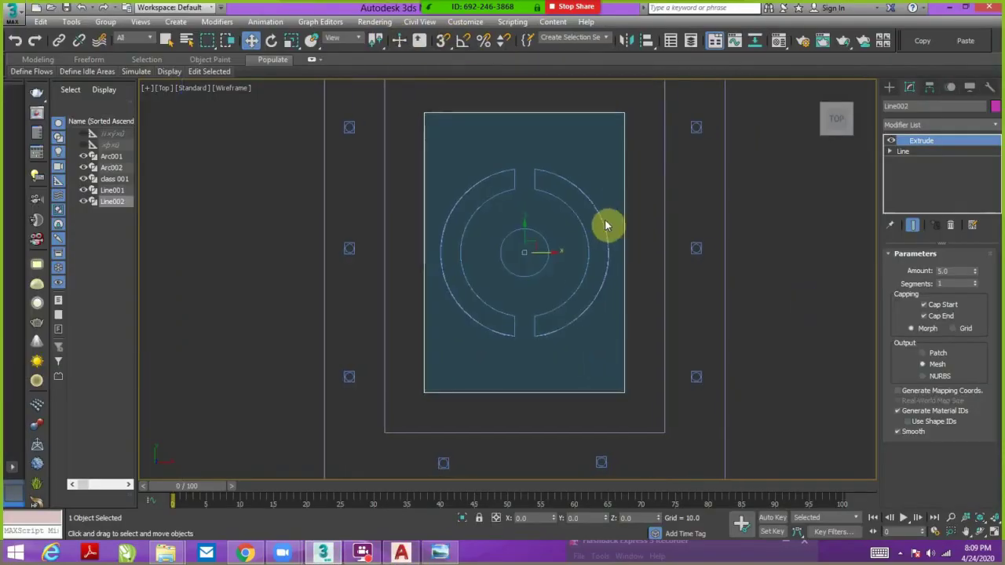
pyautogui.scroll(-3, 605, 225)
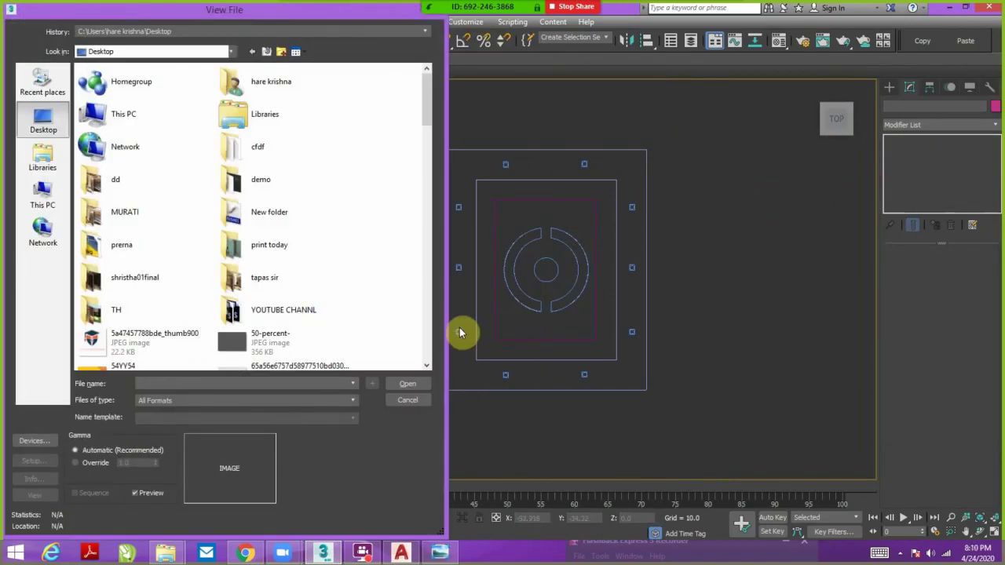
# - Type 'call' and a meeting number into the View File name field, then cancel the dialog
pyautogui.click(191, 383)
pyautogui.write('call kro phone off ho gya h ruko number dete h')
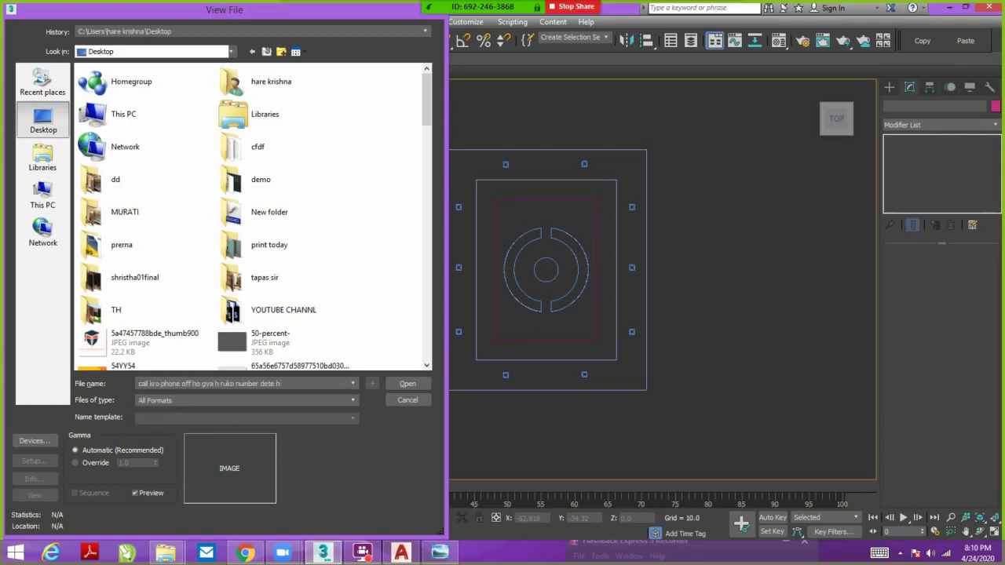
pyautogui.click(227, 499)
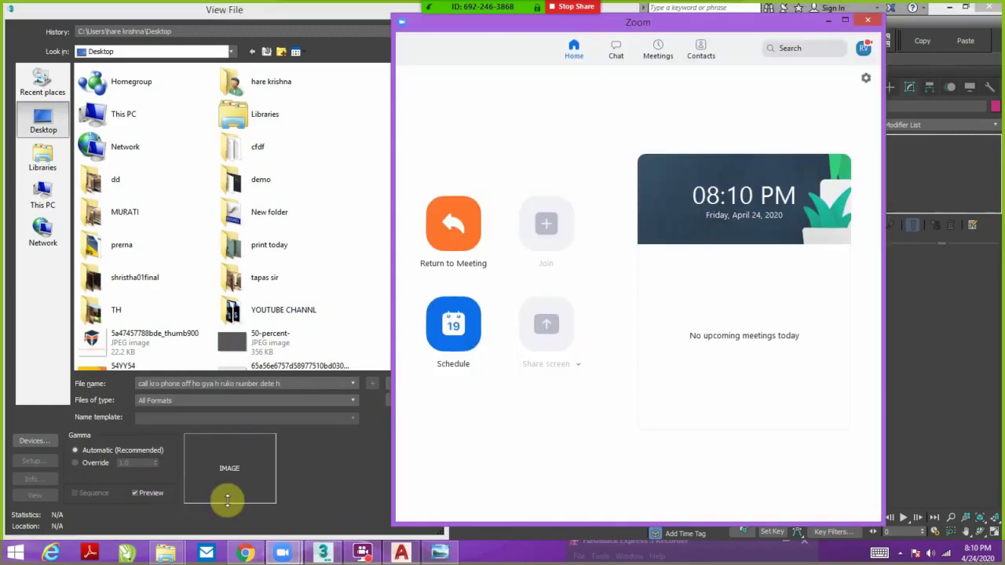
pyautogui.click(307, 415)
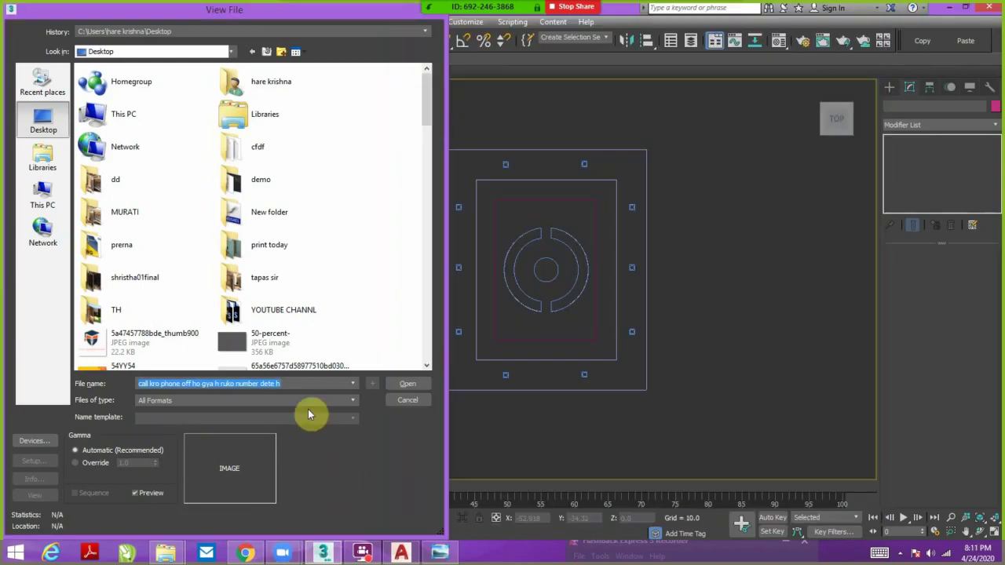
pyautogui.write('878')
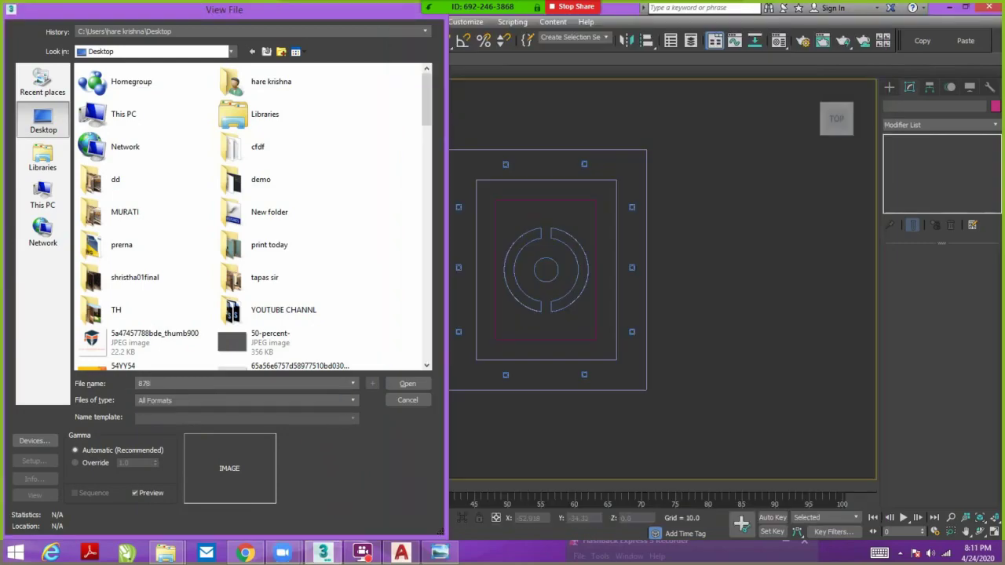
pyautogui.write('96501235')
pyautogui.click(417, 5)
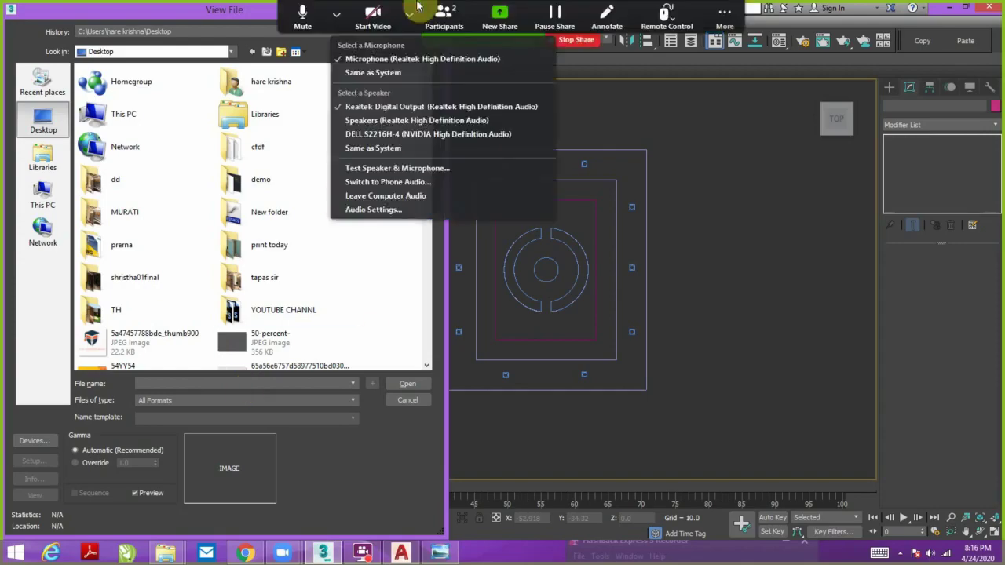
pyautogui.press('Escape')
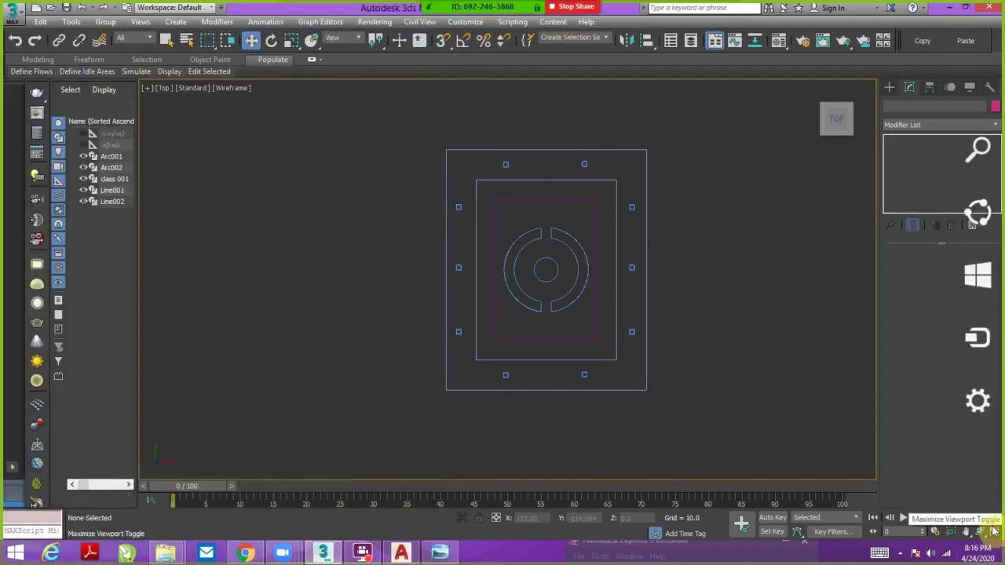
# - Draw a new arc beside the ceiling, convert it to an editable spline and outline it
pyautogui.press('p')
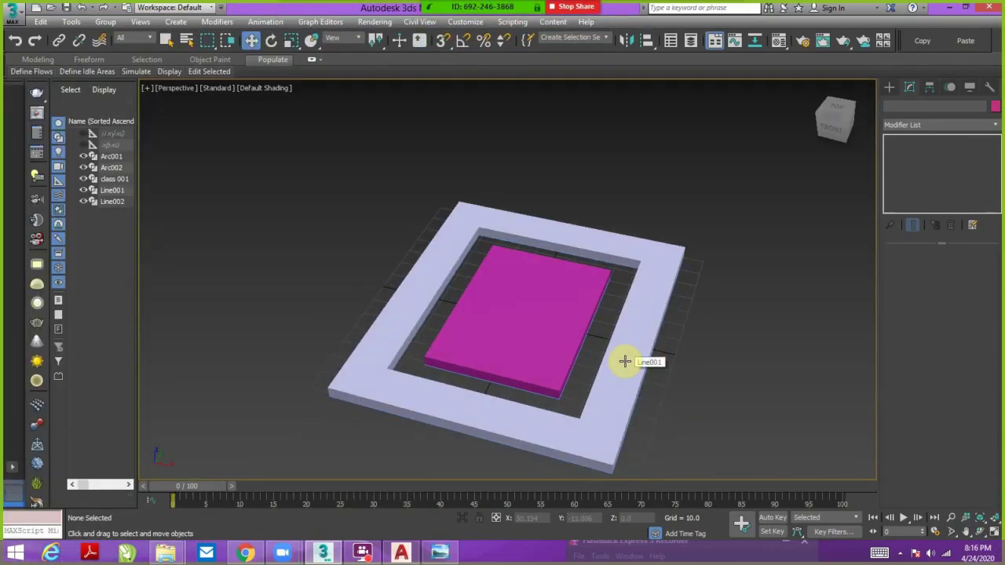
pyautogui.scroll(-2, 625, 361)
pyautogui.click(914, 192)
pyautogui.moveTo(571, 375); pyautogui.dragTo(747, 296)
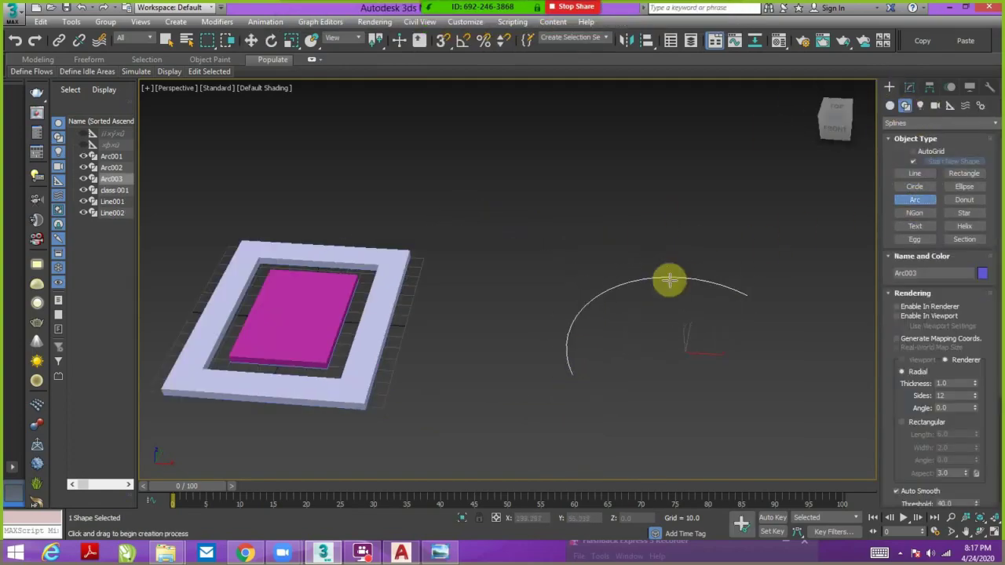
pyautogui.click(663, 278)
pyautogui.rightClick(746, 302)
pyautogui.click(765, 424)
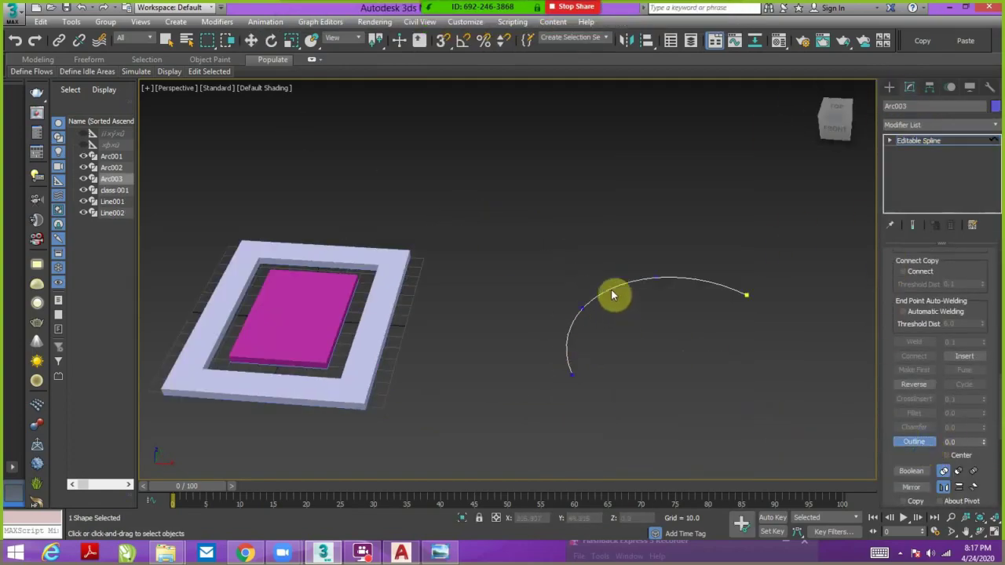
pyautogui.moveTo(614, 295); pyautogui.dragTo(620, 300)
# - Create an outlined editable-spline rectangle above the arc and select its inner rectangle
pyautogui.click(909, 87)
pyautogui.rightClick(721, 229)
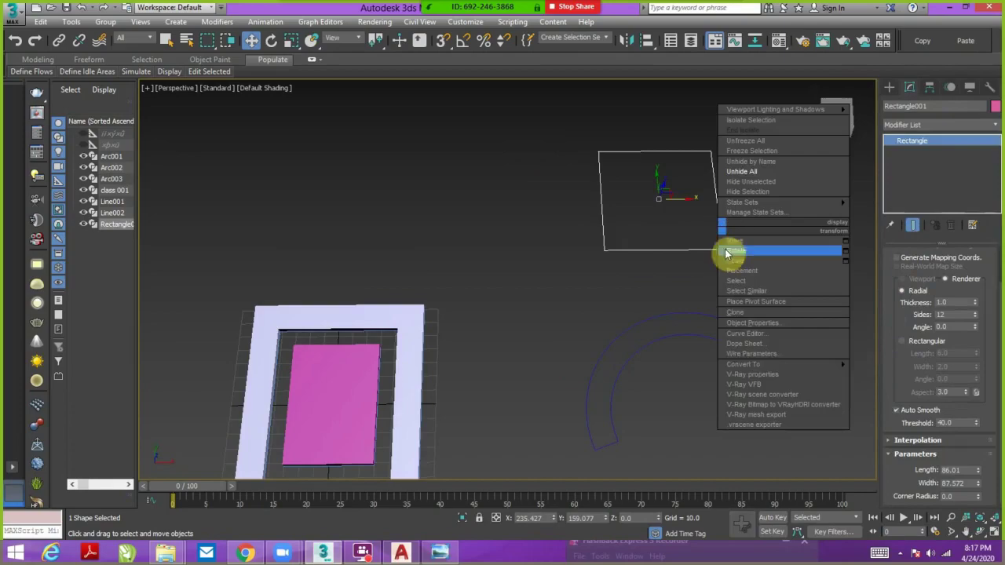
pyautogui.click(726, 252)
pyautogui.press('Return')
pyautogui.press('z')
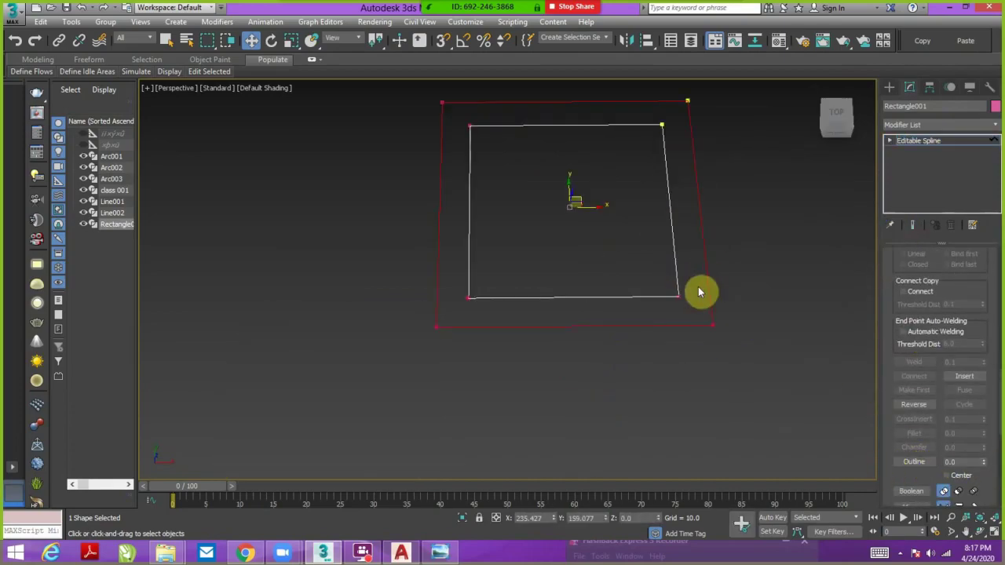
pyautogui.scroll(-5, 385, 354)
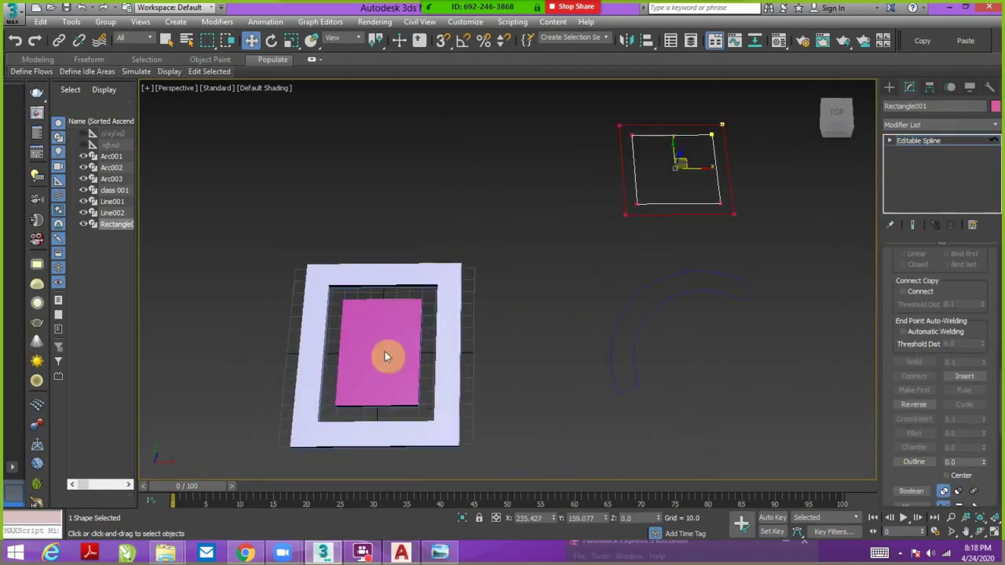
pyautogui.scroll(2, 460, 296)
pyautogui.scroll(-3, 608, 244)
pyautogui.click(620, 247)
pyautogui.scroll(3, 888, 291)
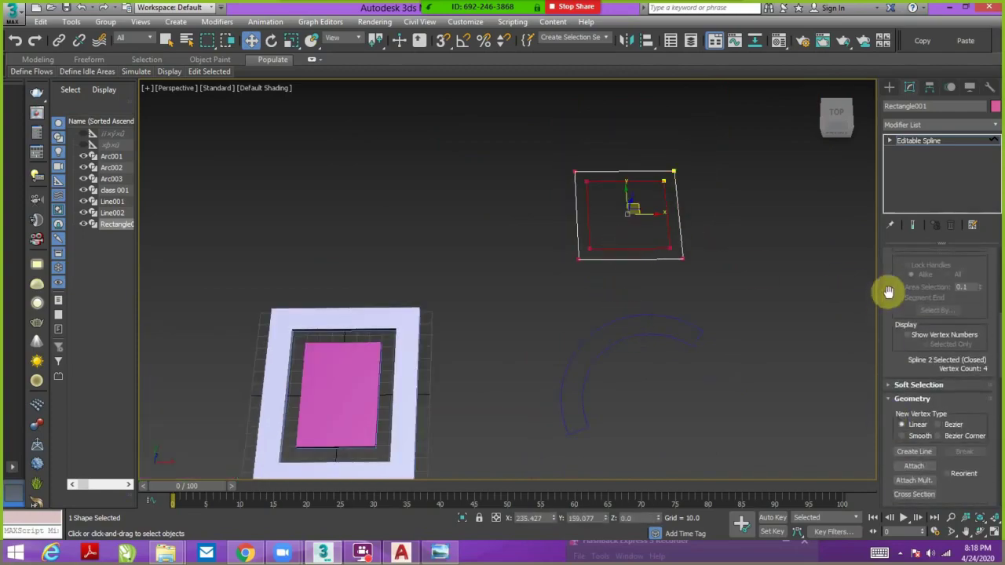
pyautogui.scroll(2, 932, 312)
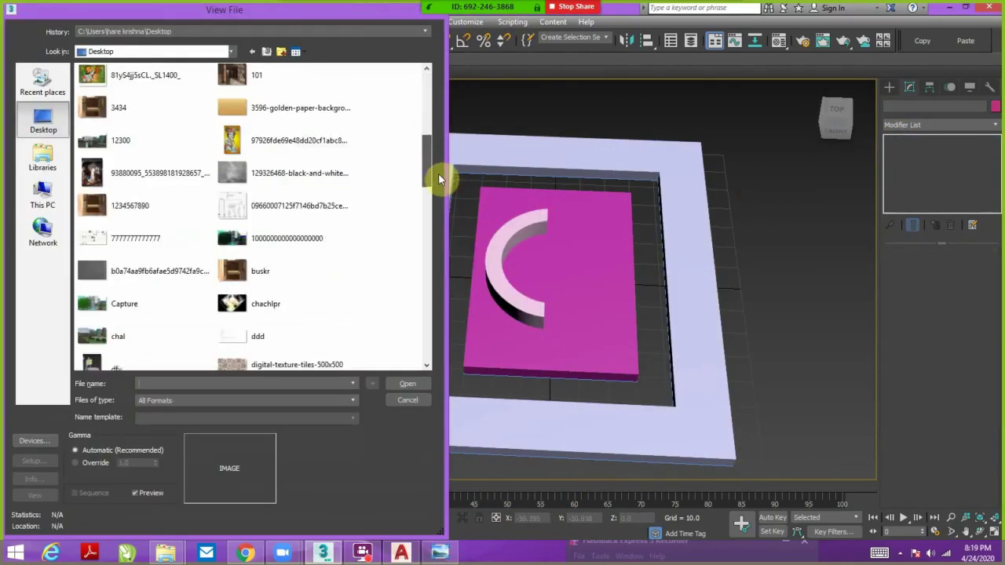
# - Open the maxresdefault reference image and mirror-copy the extruded C arc to complete the ring
pyautogui.moveTo(438, 173)
pyautogui.mouseDown()
pyautogui.moveTo(438, 232)
pyautogui.moveTo(426, 146)
pyautogui.moveTo(422, 285)
pyautogui.mouseUp()
pyautogui.scroll(-2, 285, 321)
pyautogui.scroll(3, 155, 134)
pyautogui.doubleClick(155, 129)
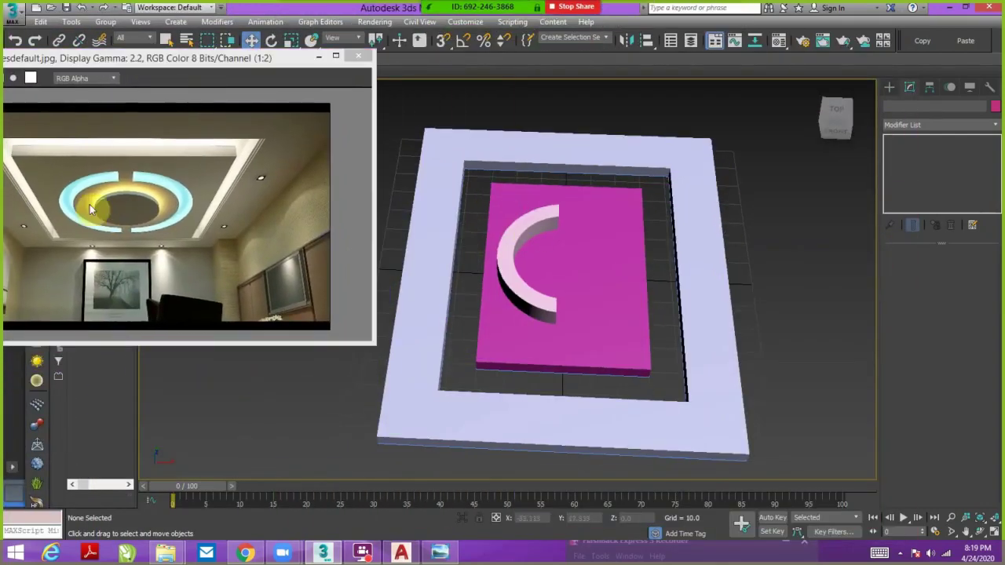
pyautogui.click(583, 279)
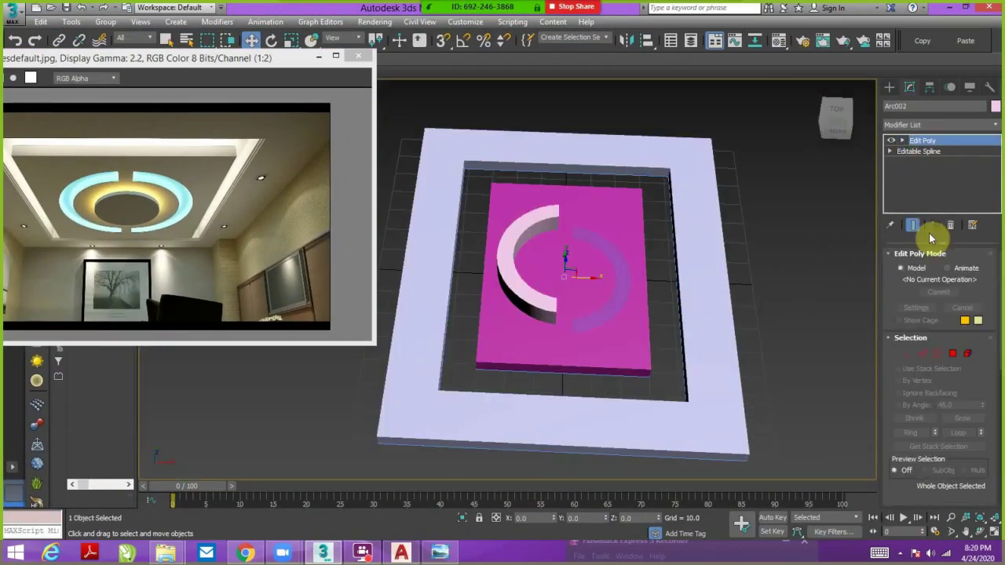
pyautogui.click(577, 269)
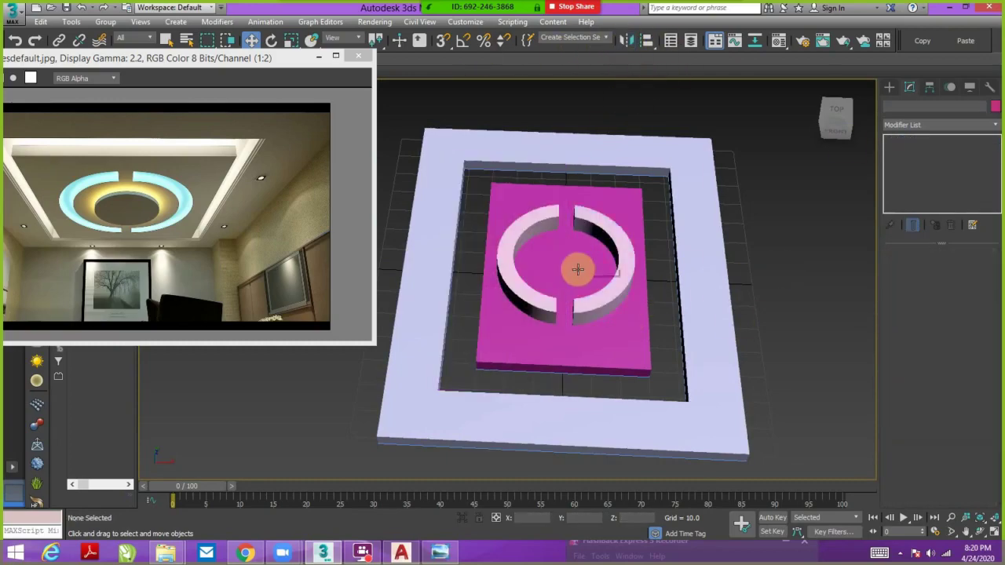
pyautogui.press('f')
# - ProBoolean-subtract the ring from the centre panel and make the panel light blue
pyautogui.click(649, 242)
pyautogui.hotkey('alt', 'w')
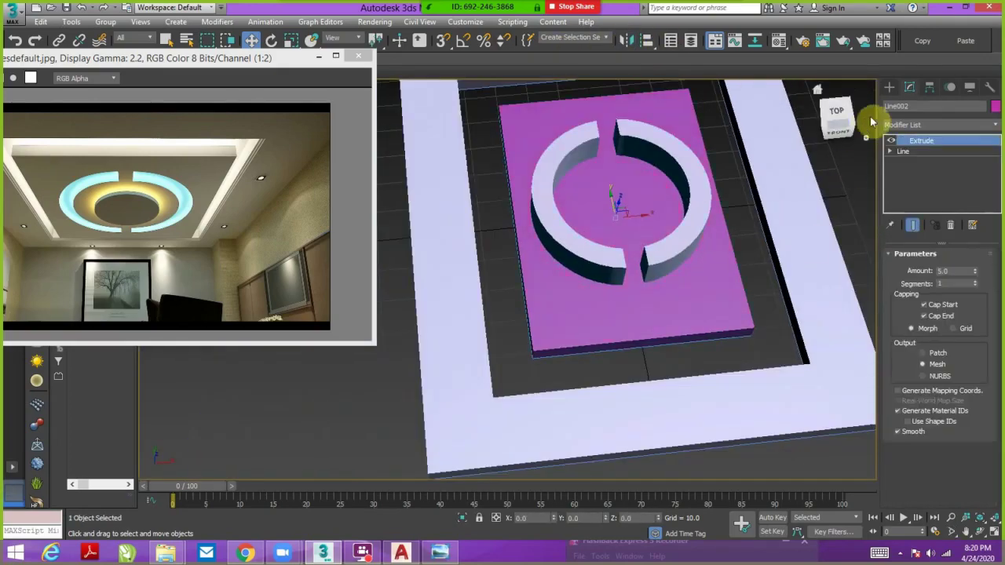
pyautogui.click(889, 87)
pyautogui.click(914, 203)
pyautogui.click(982, 263)
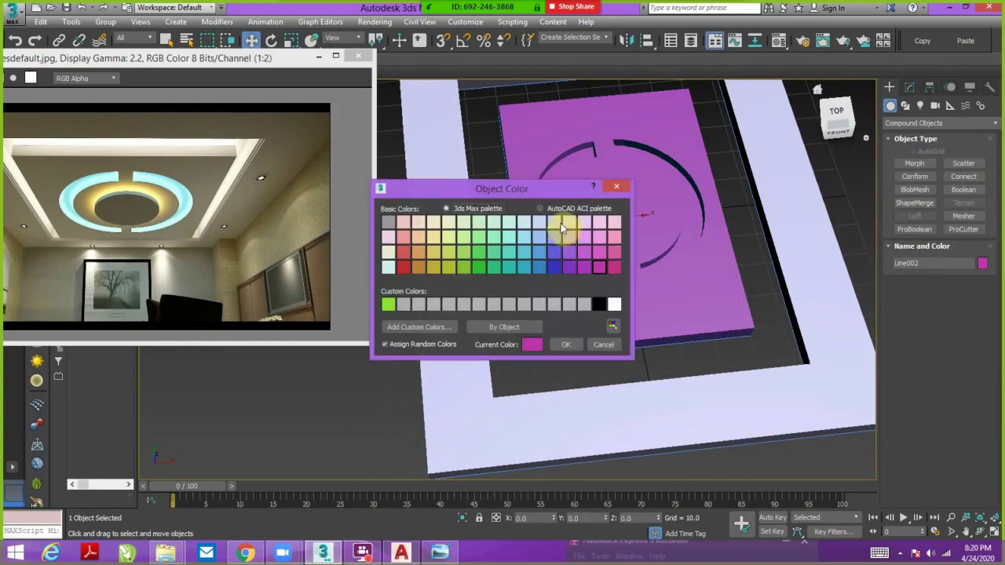
pyautogui.doubleClick(562, 226)
# - Inspect the cut ring, then switch to a full-size Top view and choose Cylinder
pyautogui.moveTo(628, 240)
pyautogui.keyDown('alt'); pyautogui.mouseDown(button='middle')
pyautogui.moveTo(590, 240)
pyautogui.moveTo(677, 225)
pyautogui.moveTo(755, 317)
pyautogui.mouseUp(button='middle'); pyautogui.keyUp('alt')
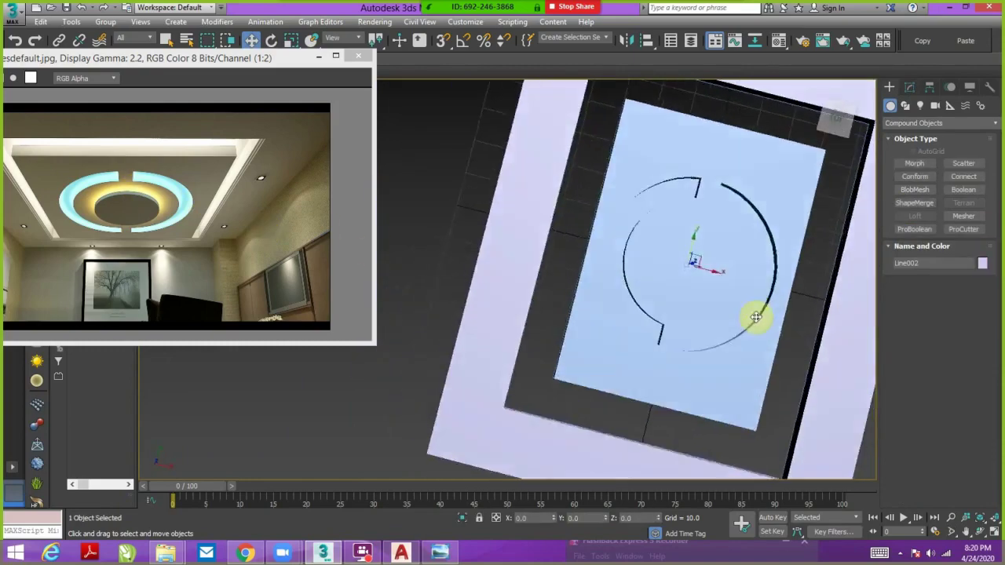
pyautogui.hotkey('alt', 'w')
pyautogui.press('t')
pyautogui.hotkey('alt', 'w')
pyautogui.click(914, 189)
# - Draw a shallow cylinder at the ring centre and switch to the Move tool
pyautogui.moveTo(582, 276); pyautogui.dragTo(674, 308)
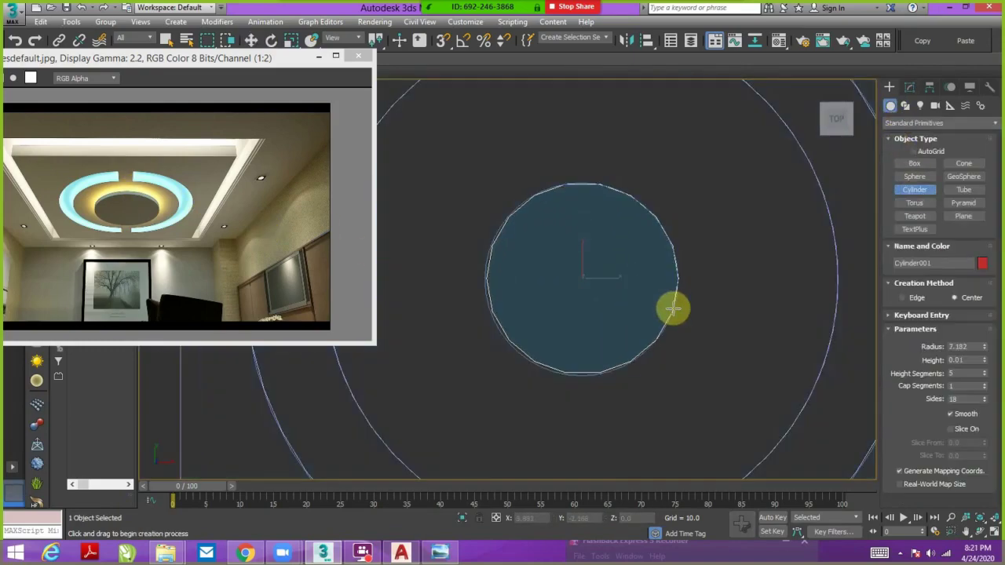
pyautogui.click(750, 399)
pyautogui.press('p')
pyautogui.scroll(5, 671, 386)
pyautogui.press('w')
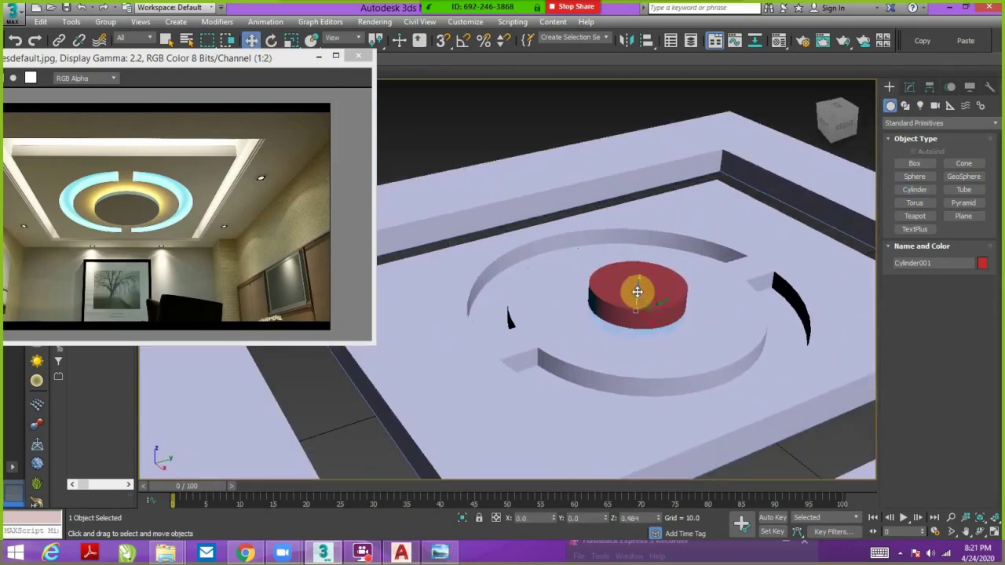
pyautogui.scroll(-5, 706, 318)
pyautogui.scroll(3, 673, 265)
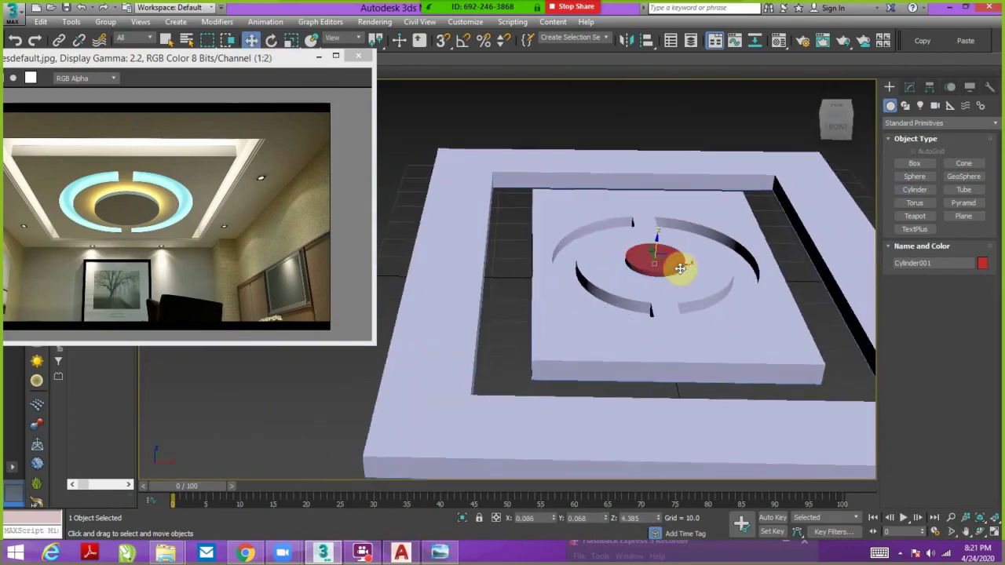
pyautogui.scroll(-1, 616, 336)
# - Shift-move the outer frame upward to make a raised copy
pyautogui.click(616, 335)
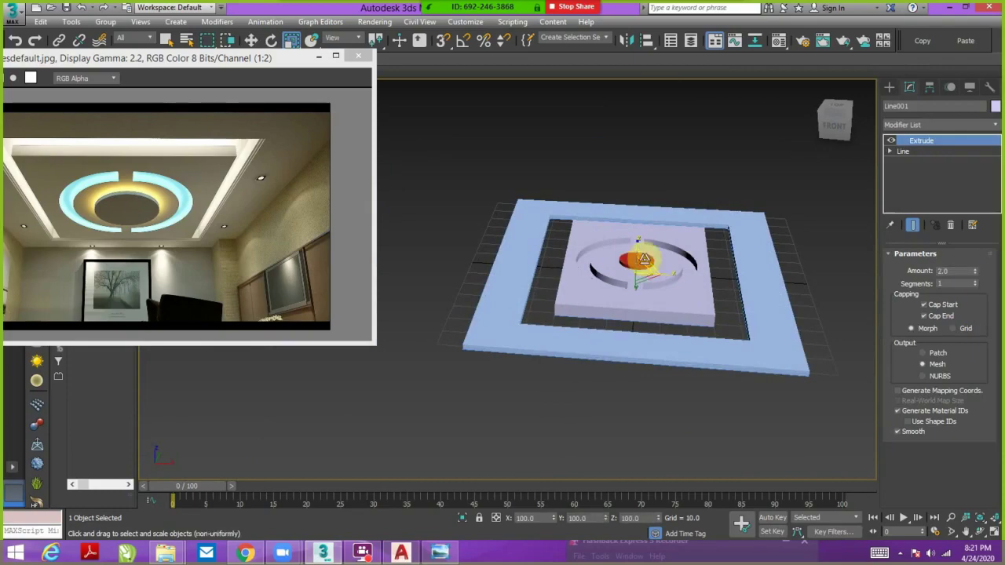
pyautogui.keyDown('alt'); pyautogui.moveTo(685, 302); pyautogui.dragTo(644, 330, button='middle'); pyautogui.keyUp('alt')
pyautogui.keyDown('shift'); pyautogui.moveTo(633, 243); pyautogui.dragTo(633, 228); pyautogui.keyUp('shift')
pyautogui.click(505, 333)
pyautogui.keyDown('alt'); pyautogui.moveTo(576, 336); pyautogui.dragTo(570, 376, button='middle'); pyautogui.keyUp('alt')
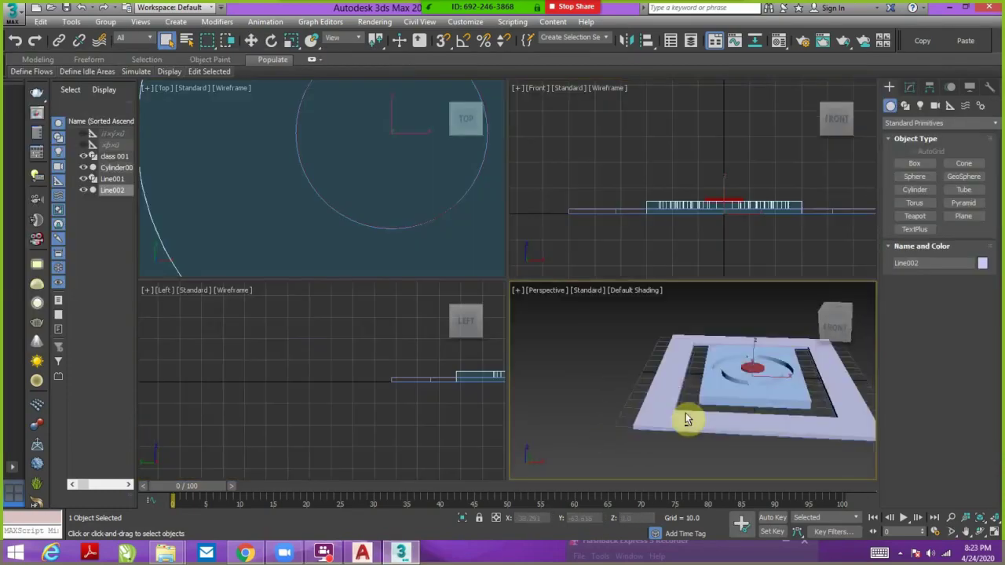
pyautogui.scroll(2, 649, 225)
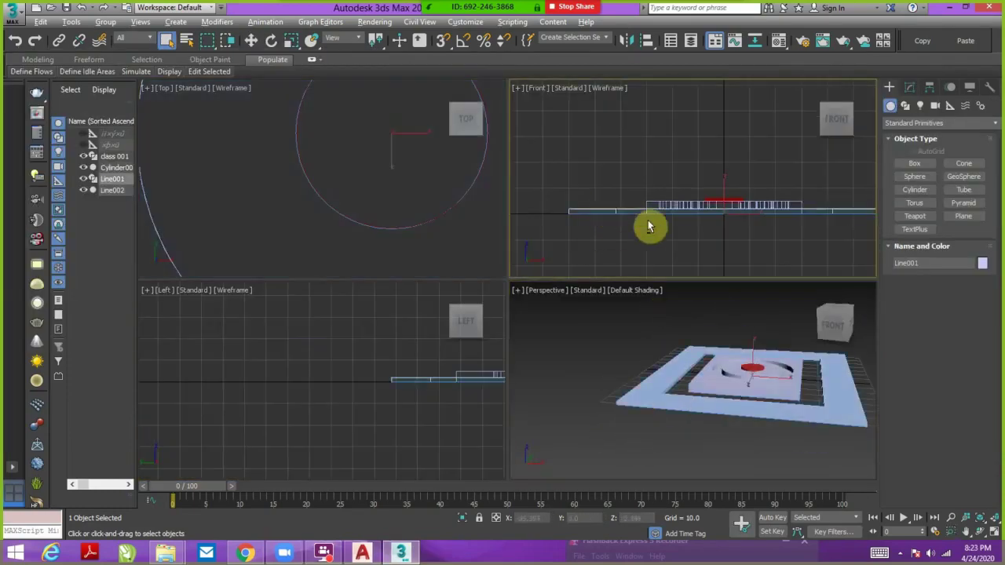
# - Create a flat 10.087 x 10.087 x 0.01 box under the ceiling, undoing an extra tall box
pyautogui.hotkey('alt', 'w')
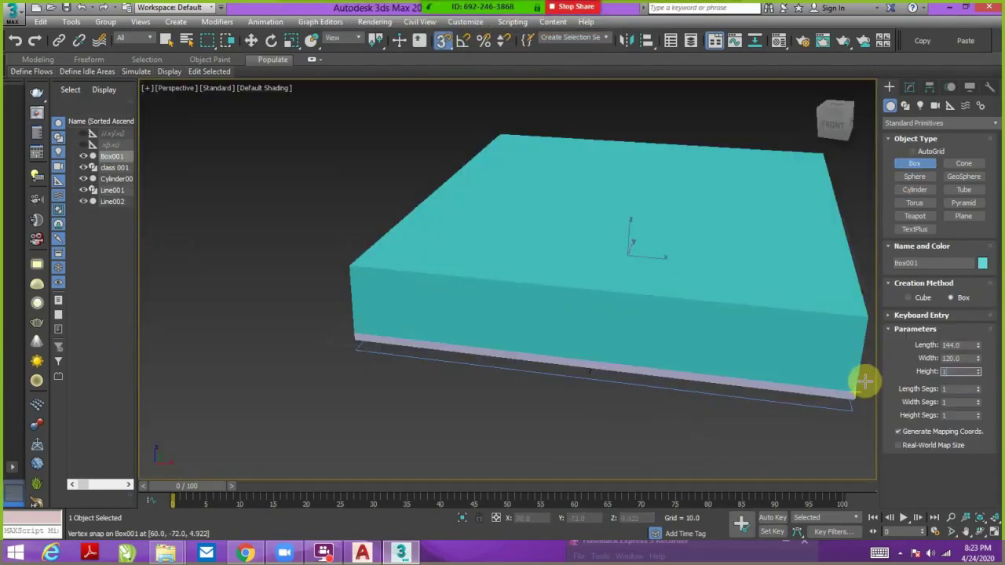
pyautogui.click(863, 382)
pyautogui.press('w')
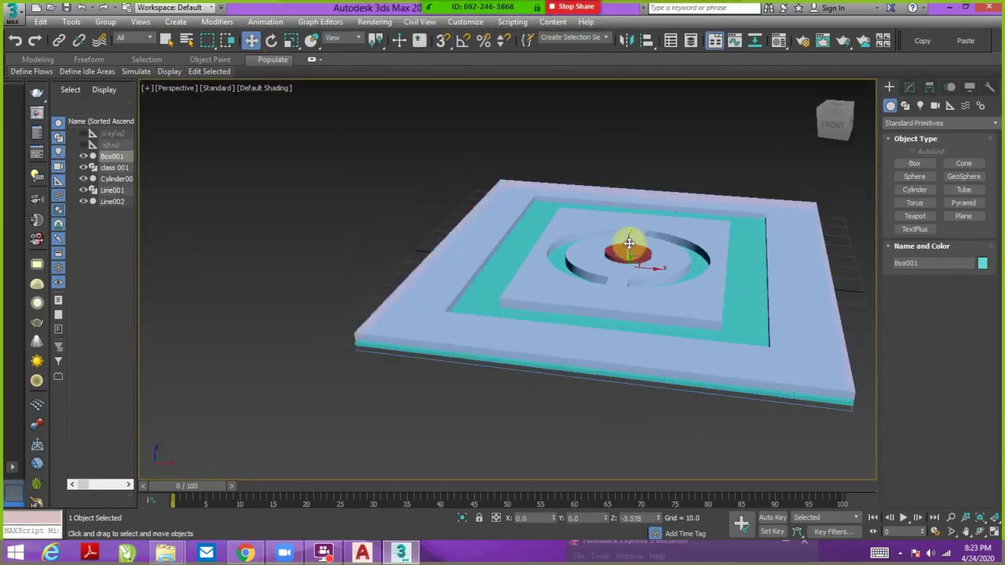
pyautogui.press('f')
pyautogui.click(414, 293)
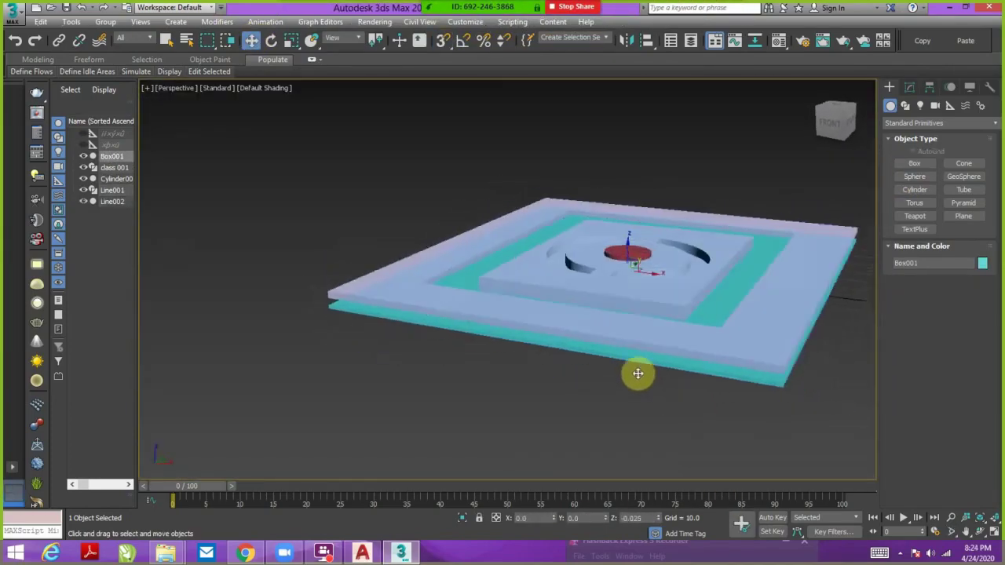
pyautogui.click(914, 164)
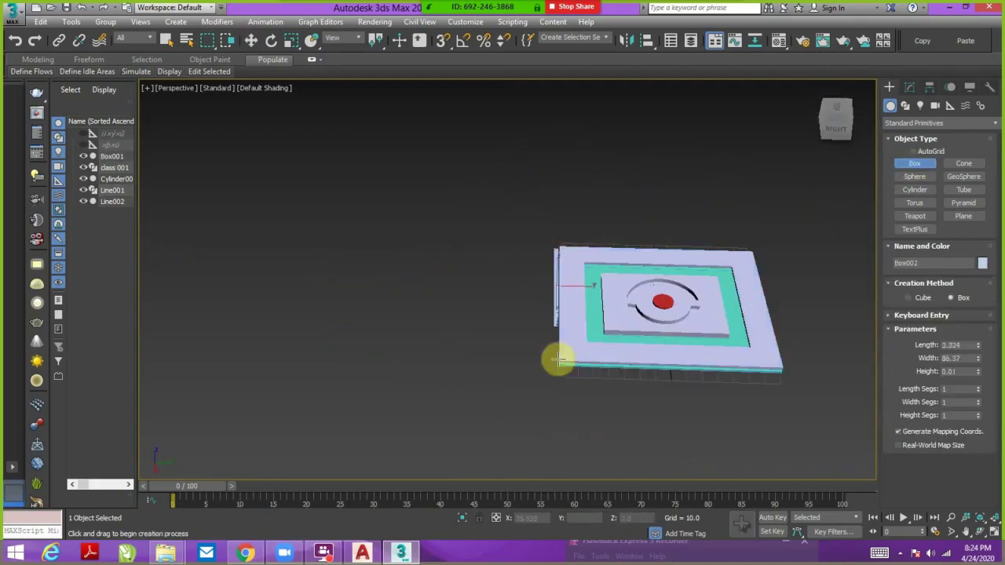
pyautogui.moveTo(554, 352); pyautogui.dragTo(571, 382)
pyautogui.hotkey('ctrl', 'z')
# - Select the centre panel and orbit around the ring in a full-size perspective view
pyautogui.scroll(5, 568, 325)
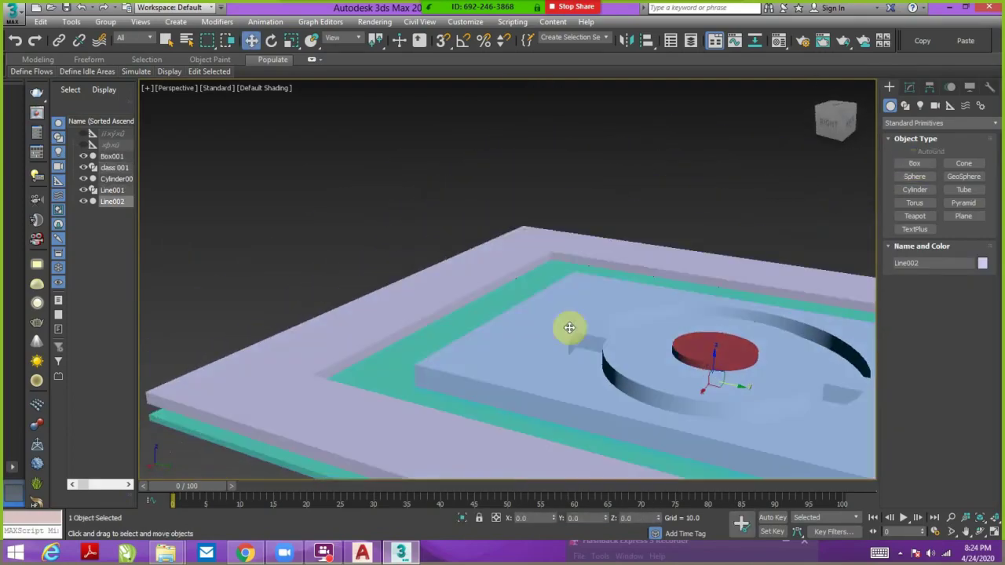
pyautogui.click(374, 21)
pyautogui.click(550, 386)
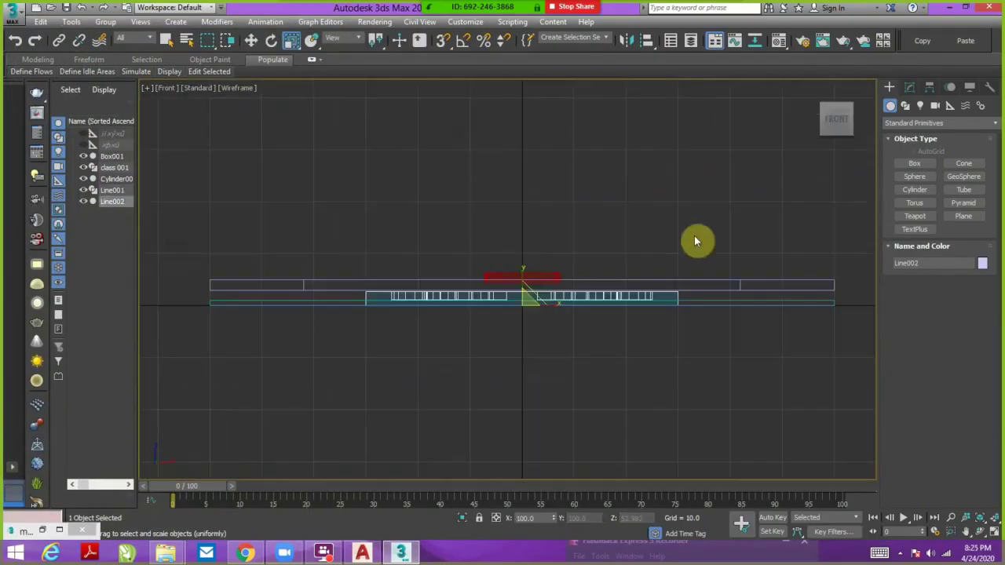
pyautogui.keyDown('alt'); pyautogui.moveTo(633, 329); pyautogui.dragTo(668, 410, button='middle'); pyautogui.keyUp('alt')
pyautogui.hotkey('alt', 'w')
# - Convert the centre panel to Editable Poly and inset its inner arc wall faces by 0.293
pyautogui.rightClick(404, 224)
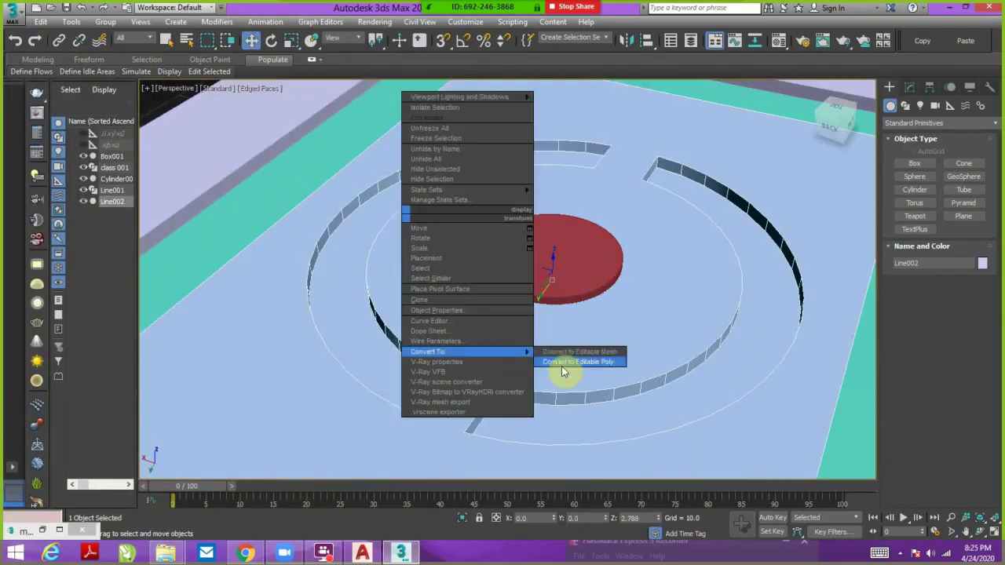
pyautogui.click(565, 366)
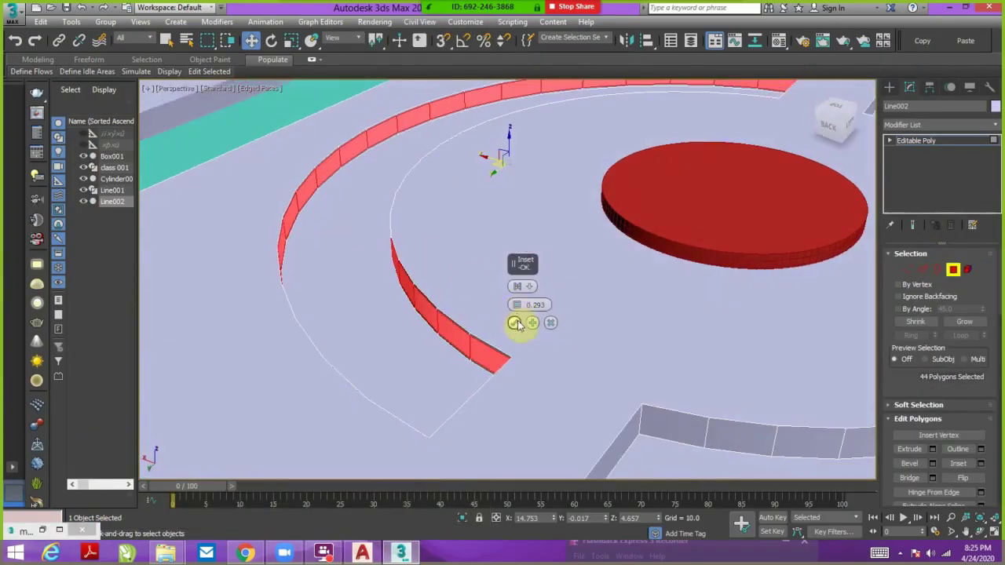
pyautogui.moveTo(541, 355)
pyautogui.keyDown('alt'); pyautogui.mouseDown(button='middle')
pyautogui.moveTo(511, 197)
pyautogui.moveTo(448, 291)
pyautogui.mouseUp(button='middle'); pyautogui.keyUp('alt')
pyautogui.rightClick(515, 280)
pyautogui.keyDown('alt'); pyautogui.moveTo(515, 280); pyautogui.dragTo(597, 221, button='middle'); pyautogui.keyUp('alt')
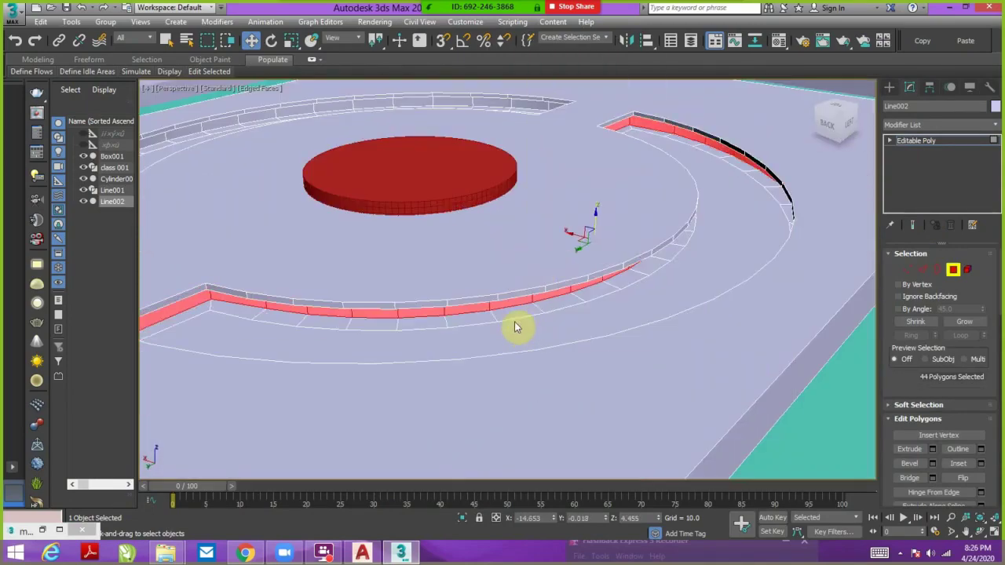
pyautogui.press('z')
# - Scale the centre cylinder in Front view, then select the outer frame in perspective
pyautogui.press('f')
pyautogui.press('r')
pyautogui.click(476, 279)
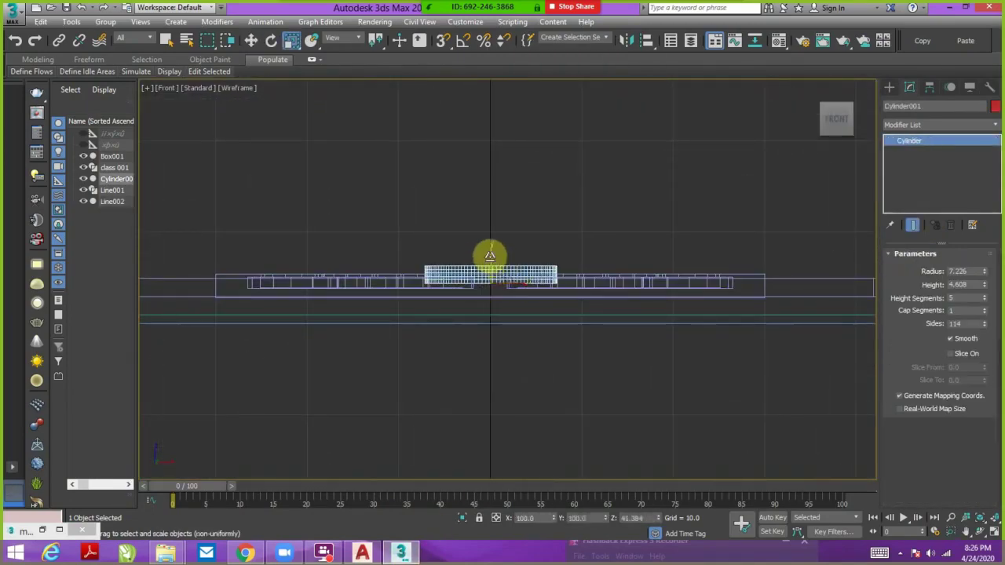
pyautogui.hotkey('shift', 'z')
pyautogui.keyDown('alt'); pyautogui.moveTo(718, 327); pyautogui.dragTo(463, 271, button='middle'); pyautogui.keyUp('alt')
pyautogui.scroll(3, 463, 275)
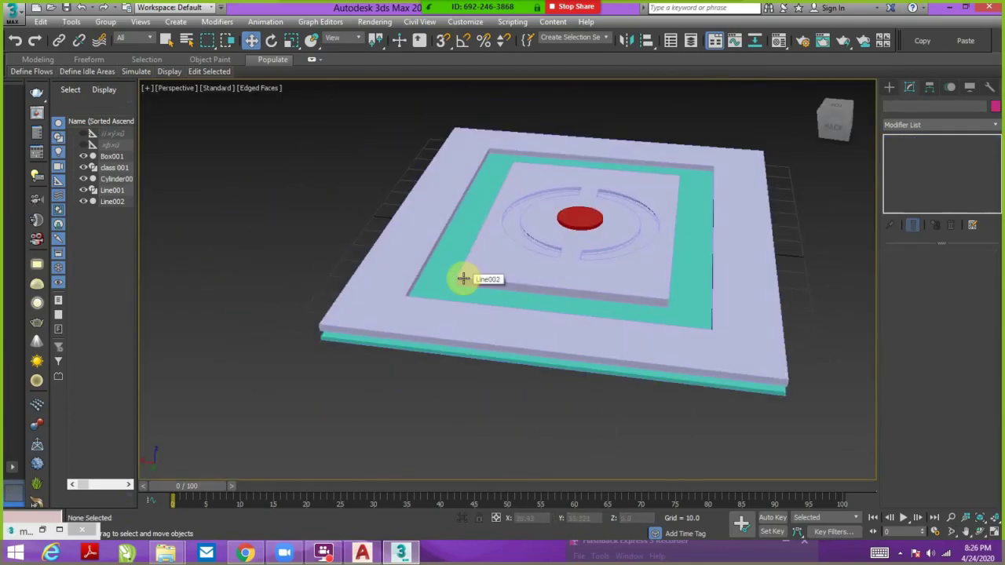
pyautogui.click(526, 260)
pyautogui.keyDown('alt'); pyautogui.moveTo(526, 260); pyautogui.dragTo(565, 251, button='middle'); pyautogui.keyUp('alt')
# - Check the V-Ray light types, then bring up the Material Editor
pyautogui.click(889, 88)
pyautogui.click(920, 106)
pyautogui.click(940, 123)
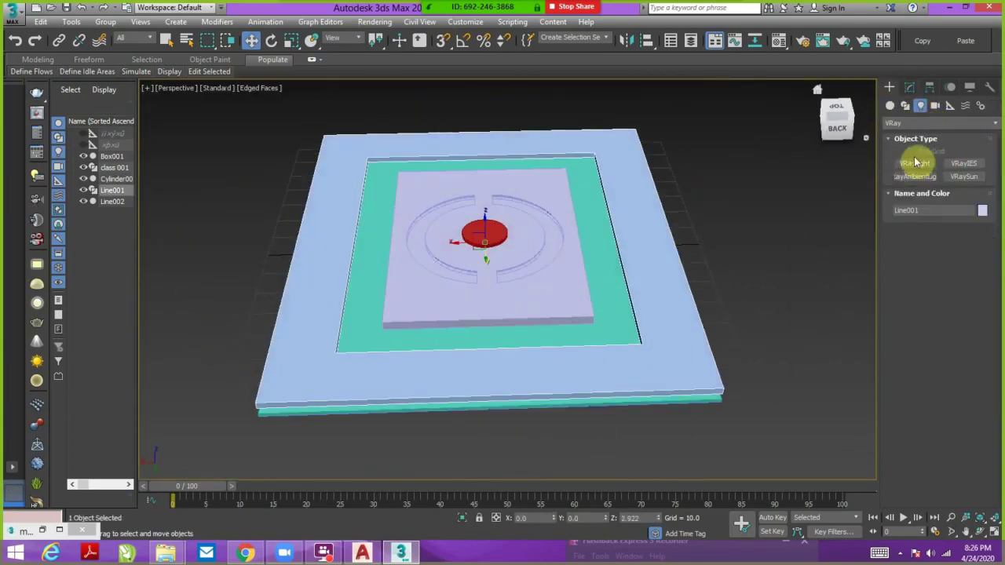
pyautogui.press('m')
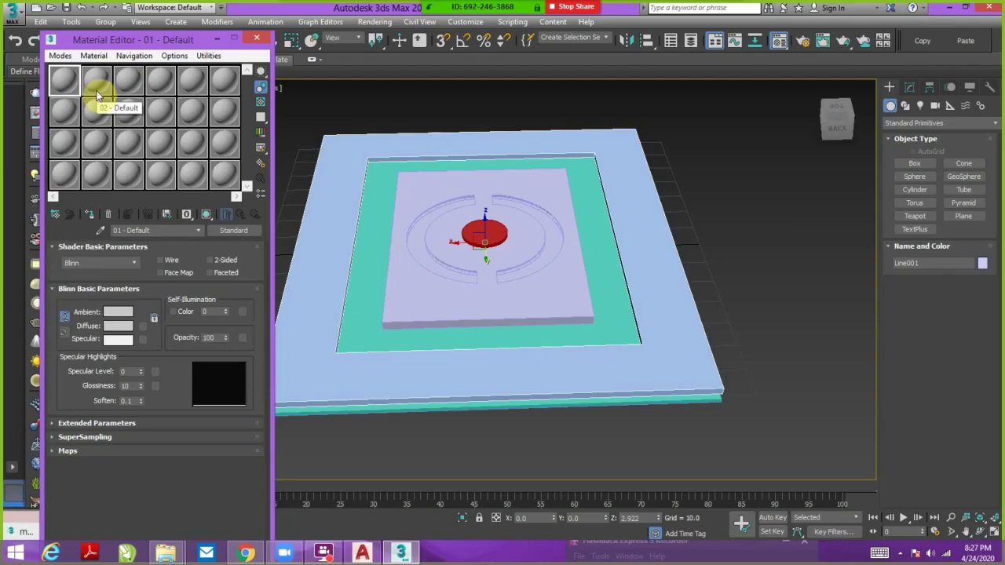
# - Make material slot 01 a white VRayLightMtl at intensity 1.0
pyautogui.click(235, 231)
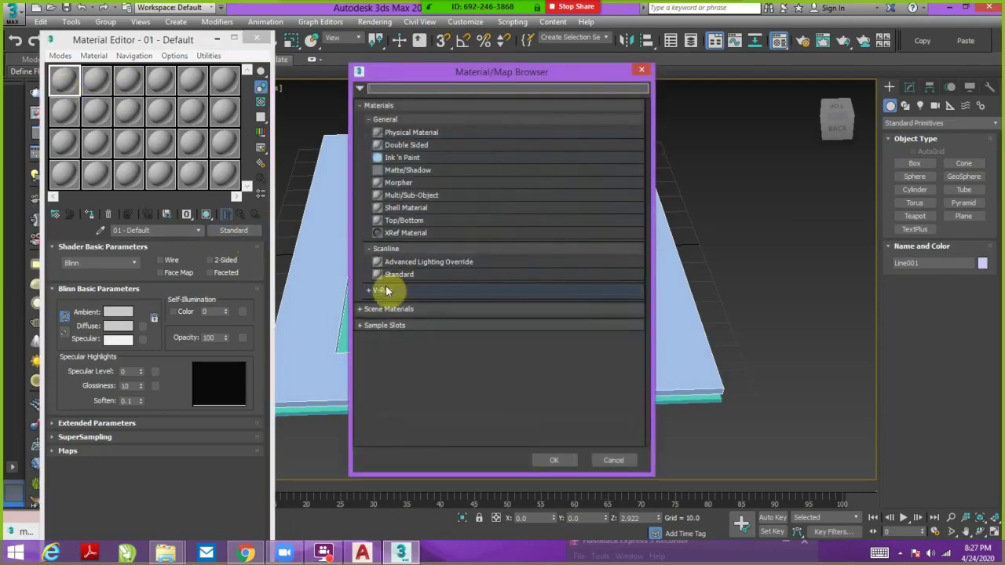
pyautogui.click(385, 284)
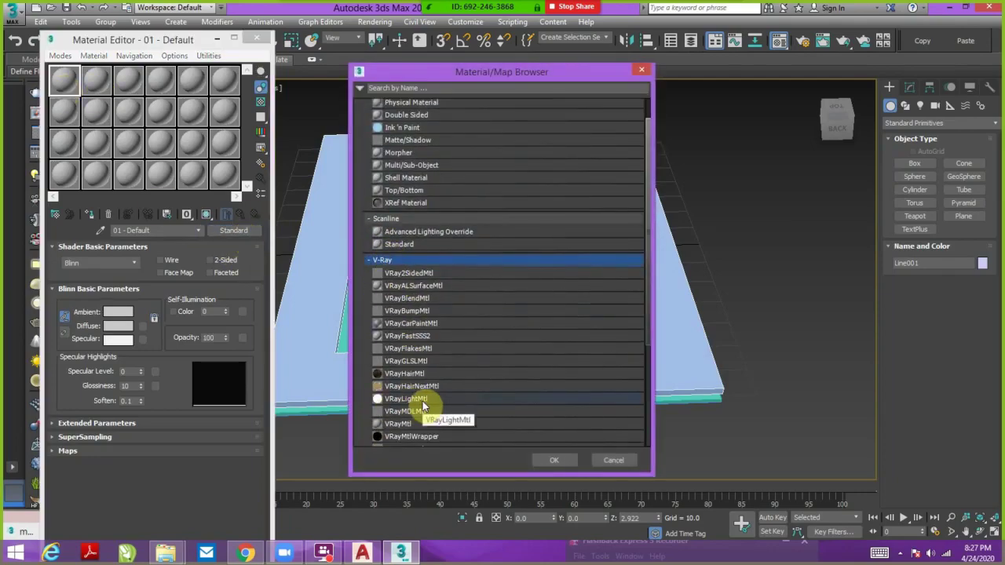
pyautogui.click(554, 460)
pyautogui.moveTo(448, 191)
pyautogui.keyDown('alt'); pyautogui.mouseDown(button='middle')
pyautogui.moveTo(531, 217)
pyautogui.moveTo(524, 269)
pyautogui.mouseUp(button='middle'); pyautogui.keyUp('alt')
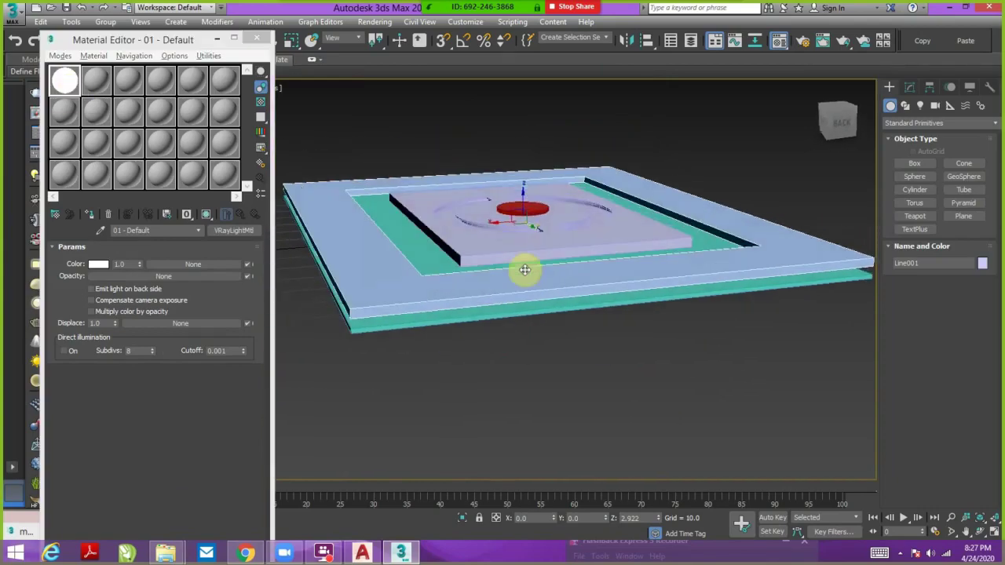
pyautogui.moveTo(524, 209)
pyautogui.keyDown('alt'); pyautogui.mouseDown(button='middle')
pyautogui.moveTo(576, 220)
pyautogui.moveTo(635, 307)
pyautogui.mouseUp(button='middle'); pyautogui.keyUp('alt')
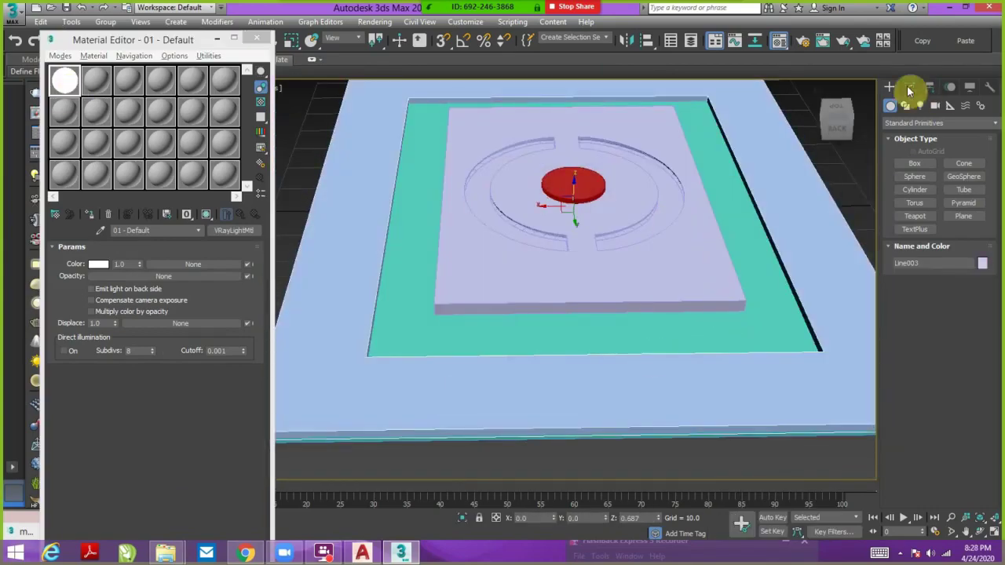
# - Inspect Line003's outline at Vertex level in Top view, then return to its 2.0 Extrude
pyautogui.click(909, 86)
pyautogui.click(923, 306)
pyautogui.press('t')
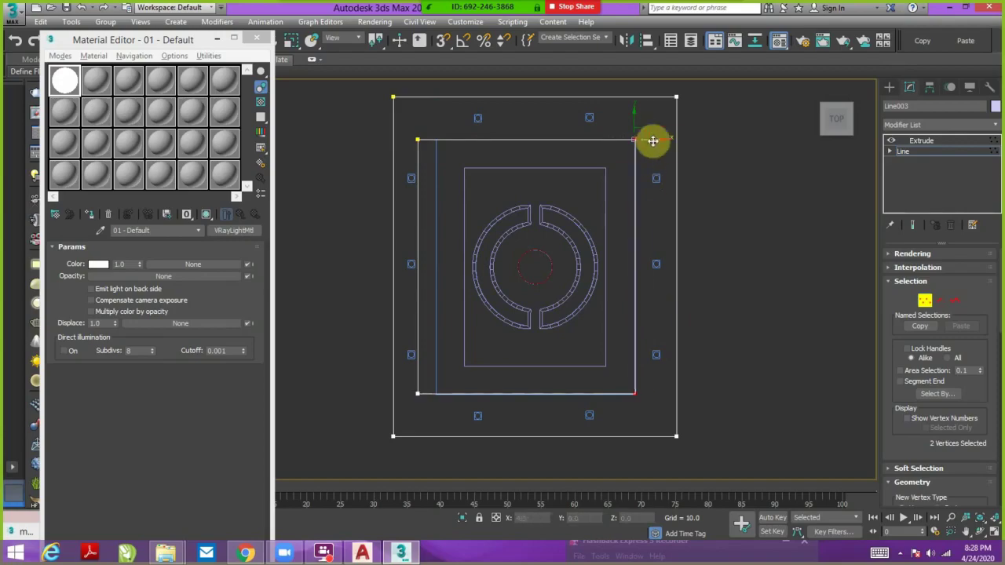
pyautogui.click(920, 141)
pyautogui.moveTo(921, 141)
pyautogui.keyDown('alt'); pyautogui.mouseDown(button='middle')
pyautogui.moveTo(816, 213)
pyautogui.moveTo(573, 332)
pyautogui.mouseUp(button='middle'); pyautogui.keyUp('alt')
# - Orbit and zoom around the extruded border and its curved edge to inspect the slab
pyautogui.scroll(5, 606, 296)
pyautogui.scroll(5, 568, 253)
pyautogui.keyDown('alt'); pyautogui.moveTo(569, 253); pyautogui.dragTo(684, 251, button='middle'); pyautogui.keyUp('alt')
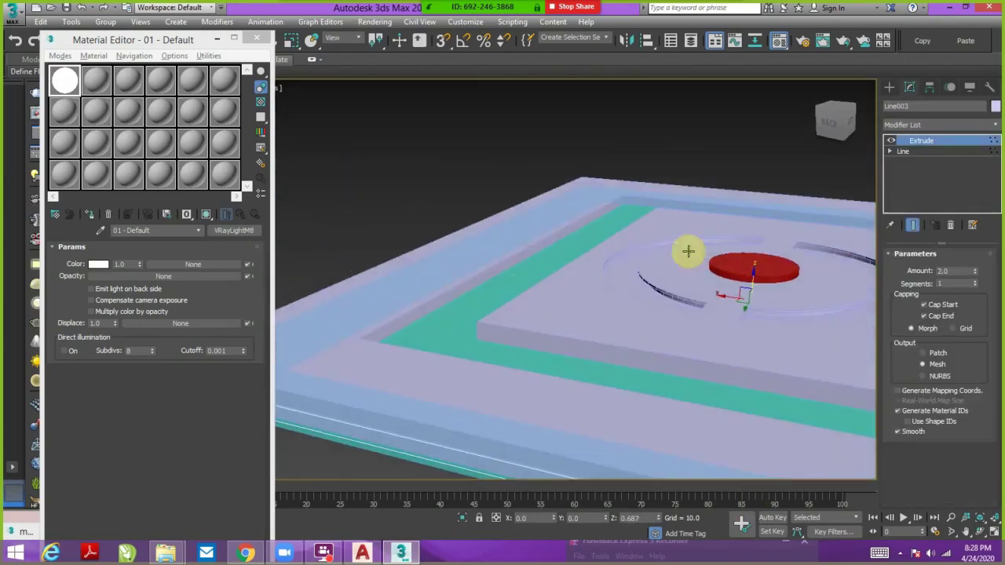
pyautogui.scroll(5, 623, 293)
pyautogui.keyDown('alt'); pyautogui.moveTo(623, 293); pyautogui.dragTo(713, 272, button='middle'); pyautogui.keyUp('alt')
pyautogui.scroll(3, 613, 193)
pyautogui.scroll(-10, 614, 194)
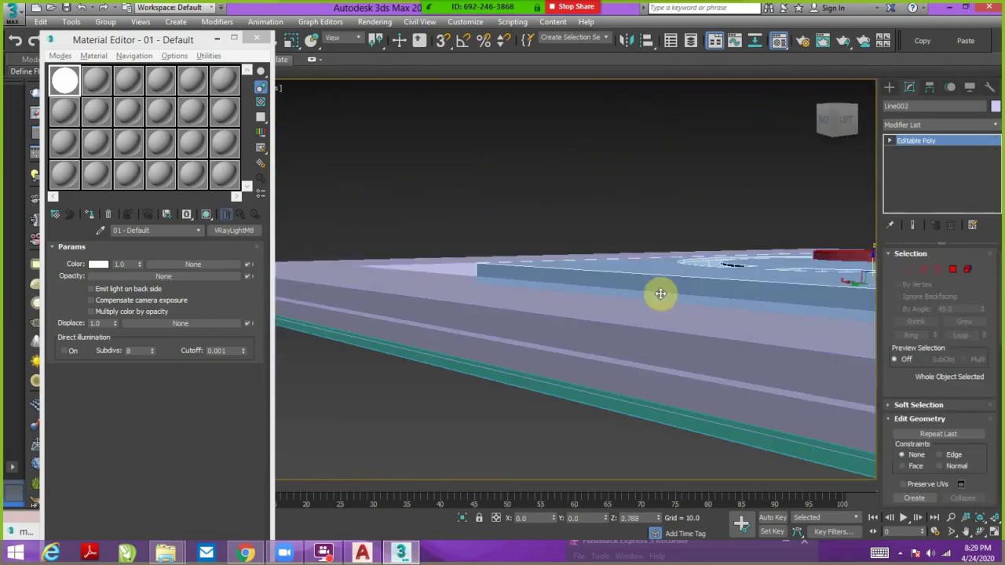
pyautogui.keyDown('alt'); pyautogui.moveTo(657, 292); pyautogui.dragTo(801, 405, button='middle'); pyautogui.keyUp('alt')
pyautogui.moveTo(777, 221)
pyautogui.keyDown('alt'); pyautogui.mouseDown(button='middle')
pyautogui.moveTo(579, 253)
pyautogui.moveTo(578, 269)
pyautogui.moveTo(408, 482)
pyautogui.mouseUp(button='middle'); pyautogui.keyUp('alt')
pyautogui.scroll(4, 648, 217)
pyautogui.scroll(-4, 578, 270)
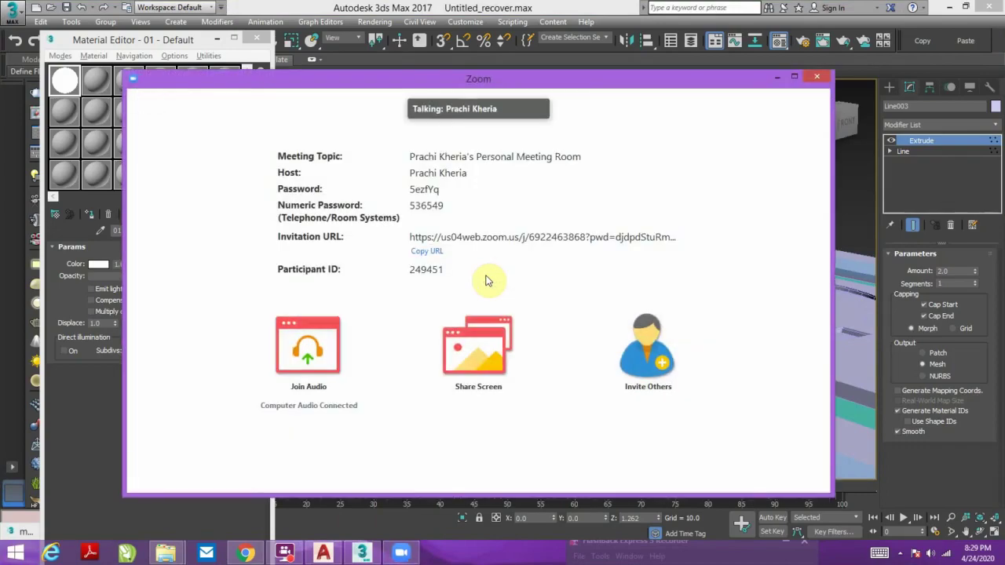
# - Share the 3ds Max window in Zoom and dismiss the recording permission alert
pyautogui.click(477, 352)
pyautogui.click(771, 445)
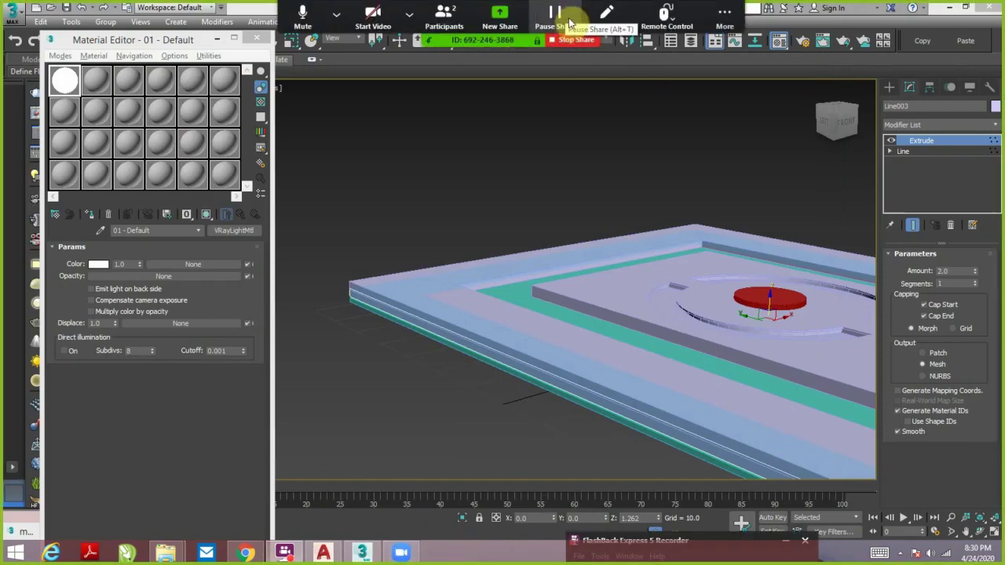
pyautogui.click(725, 16)
pyautogui.click(730, 63)
pyautogui.click(633, 219)
# - Select and inspect the raised plate Line002, then re-share the 3ds Max window
pyautogui.moveTo(585, 368); pyautogui.dragTo(573, 356, button='middle')
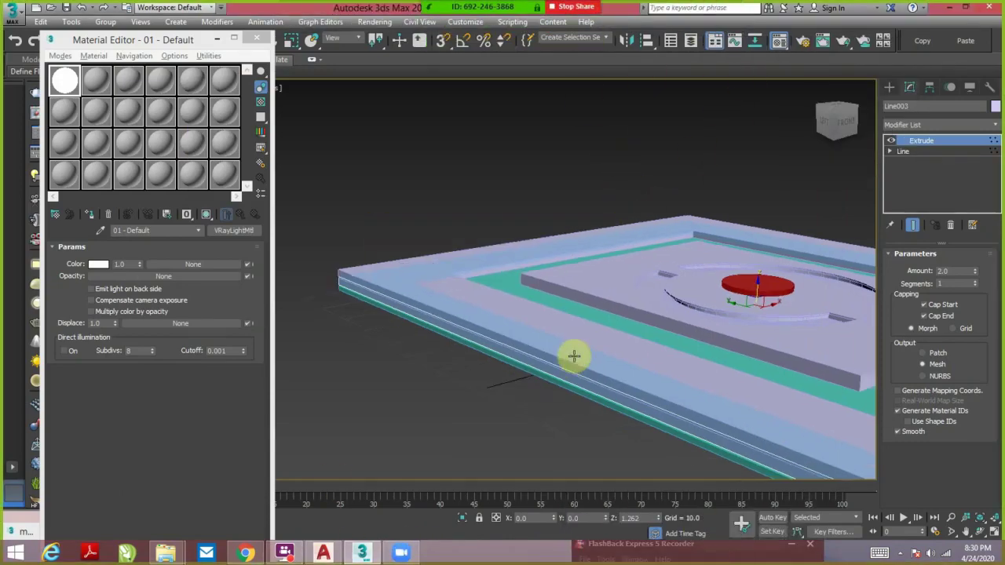
pyautogui.scroll(3, 612, 290)
pyautogui.scroll(3, 588, 220)
pyautogui.scroll(4, 596, 251)
pyautogui.scroll(3, 588, 275)
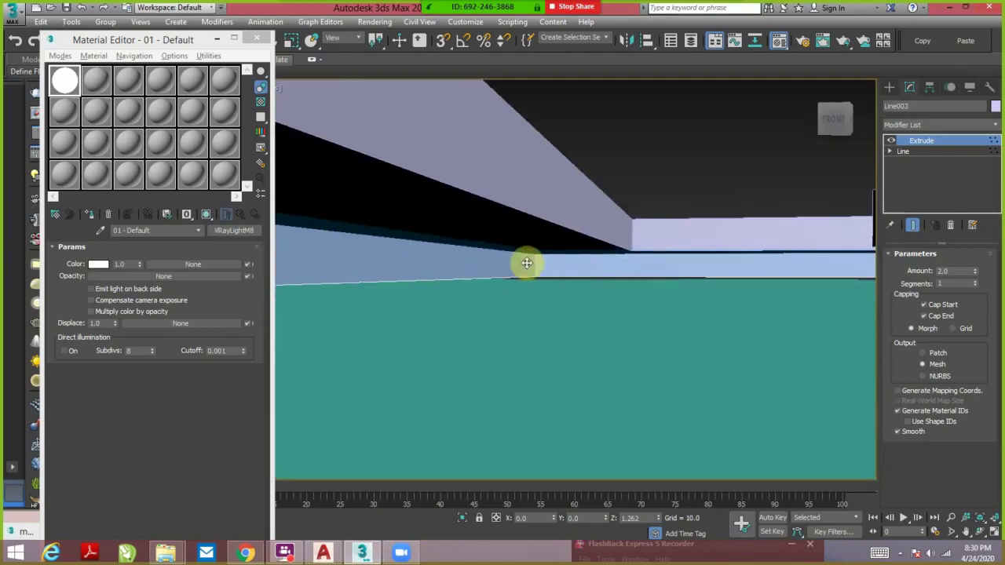
pyautogui.keyDown('alt'); pyautogui.moveTo(537, 278); pyautogui.dragTo(604, 240, button='middle'); pyautogui.keyUp('alt')
pyautogui.scroll(-5, 561, 292)
pyautogui.click(561, 291)
pyautogui.scroll(5, 675, 191)
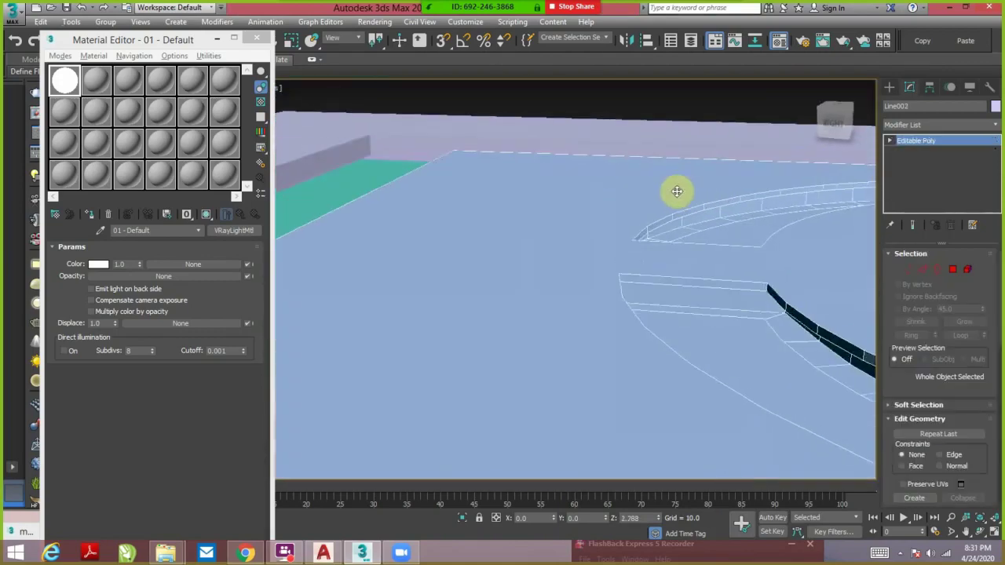
pyautogui.moveTo(675, 191)
pyautogui.keyDown('alt'); pyautogui.mouseDown(button='middle')
pyautogui.moveTo(649, 287)
pyautogui.moveTo(151, 165)
pyautogui.mouseUp(button='middle'); pyautogui.keyUp('alt')
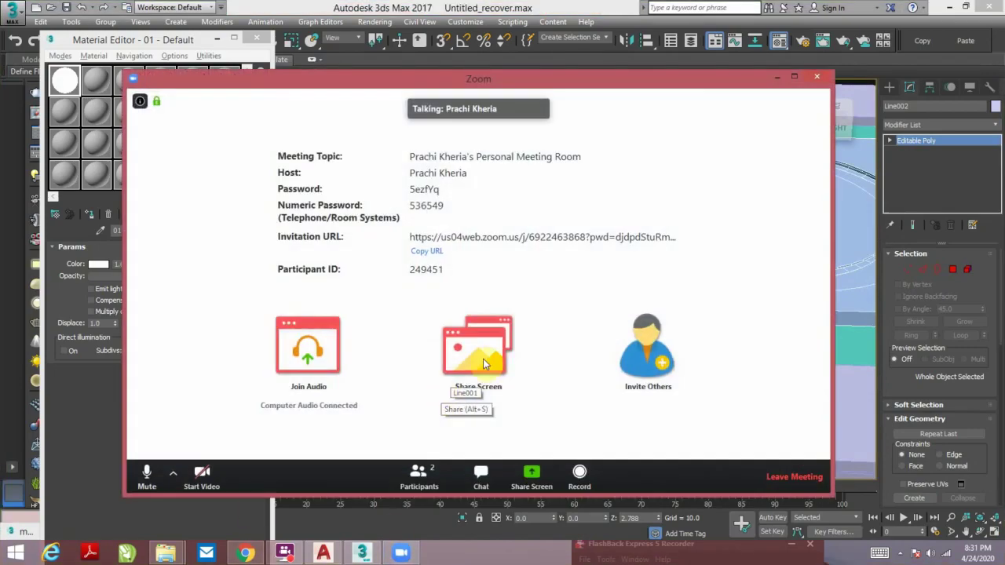
pyautogui.click(485, 364)
pyautogui.click(770, 447)
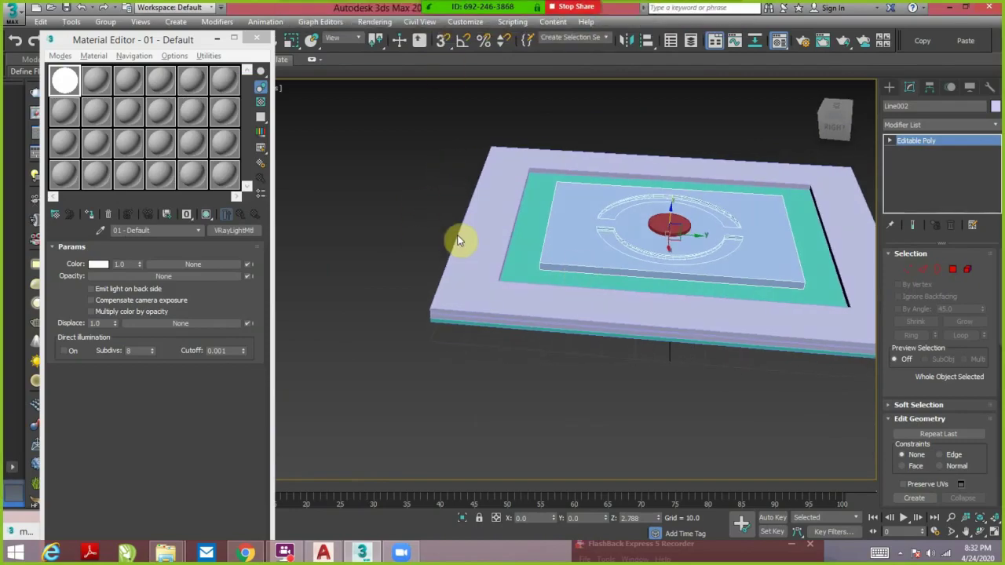
# - Make material slot 02 - Default a VRayMtl with a white diffuse colour
pyautogui.click(408, 229)
pyautogui.click(97, 80)
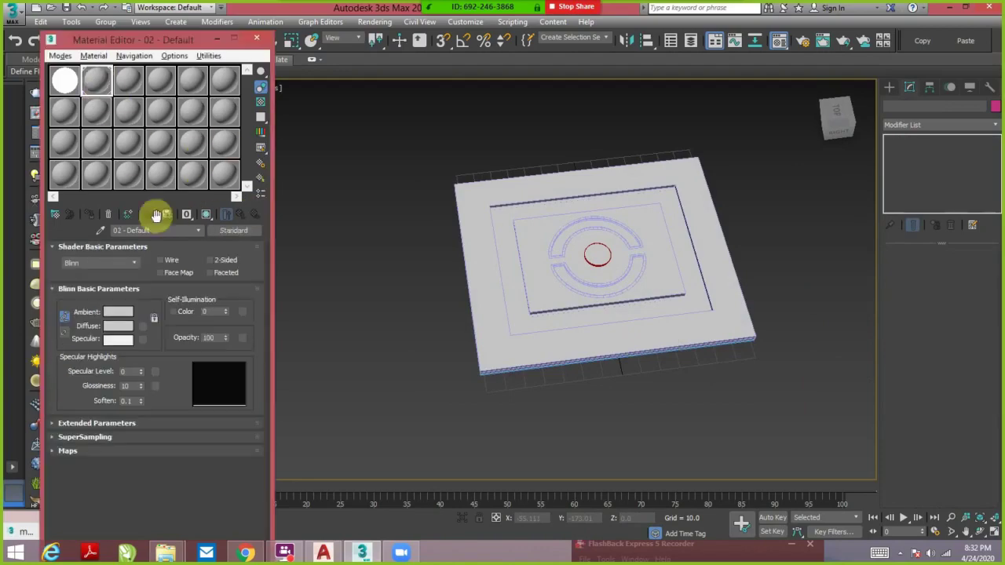
pyautogui.click(234, 230)
pyautogui.doubleClick(411, 424)
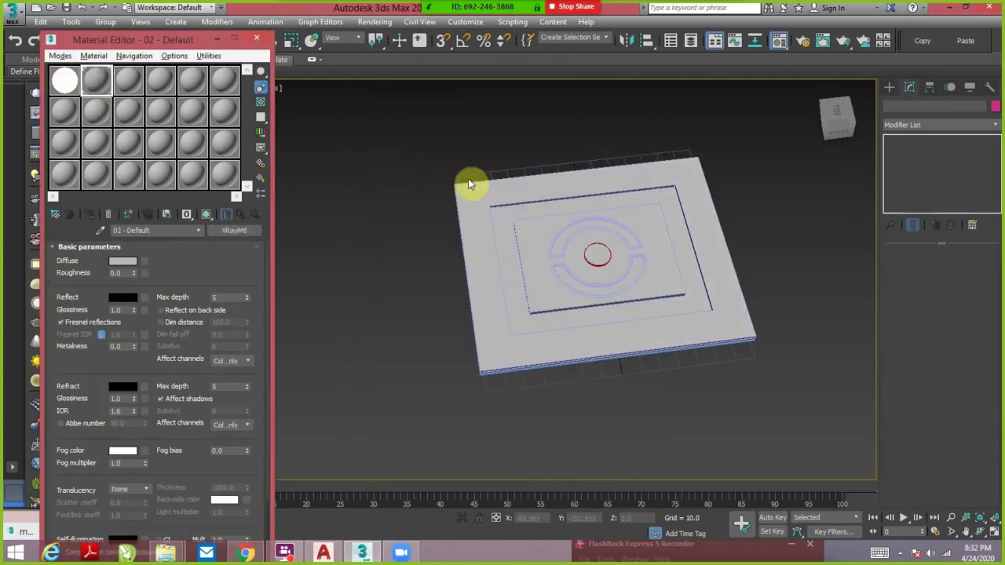
pyautogui.click(471, 186)
pyautogui.click(122, 261)
pyautogui.click(415, 191)
# - Convert the Line003 border to an Editable Poly and select all its polygons
pyautogui.click(63, 83)
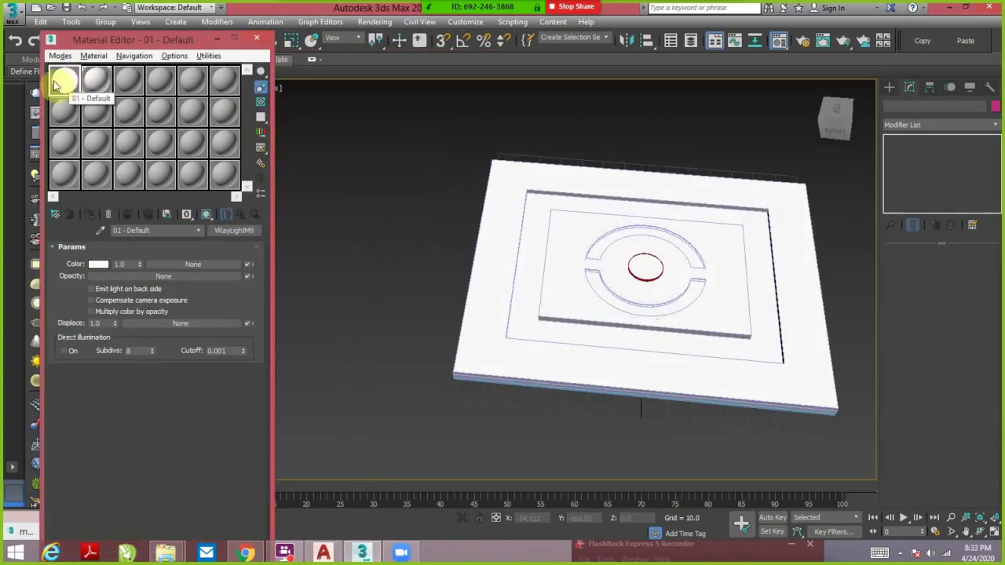
pyautogui.click(97, 79)
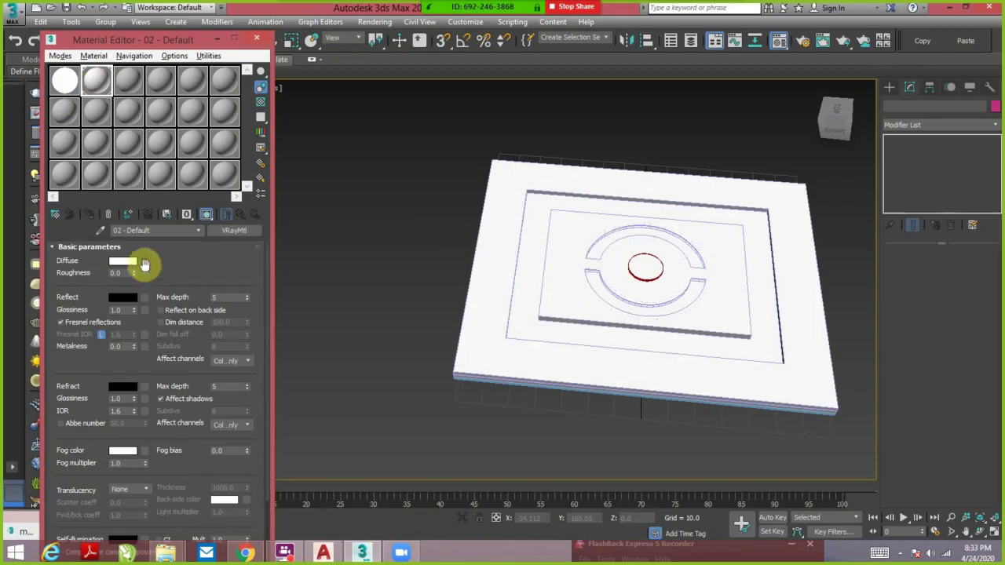
pyautogui.click(64, 79)
pyautogui.moveTo(492, 348)
pyautogui.keyDown('alt'); pyautogui.mouseDown(button='middle')
pyautogui.moveTo(469, 320)
pyautogui.moveTo(503, 215)
pyautogui.mouseUp(button='middle'); pyautogui.keyUp('alt')
pyautogui.click(502, 215)
pyautogui.click(953, 269)
pyautogui.hotkey('ctrl', 'a')
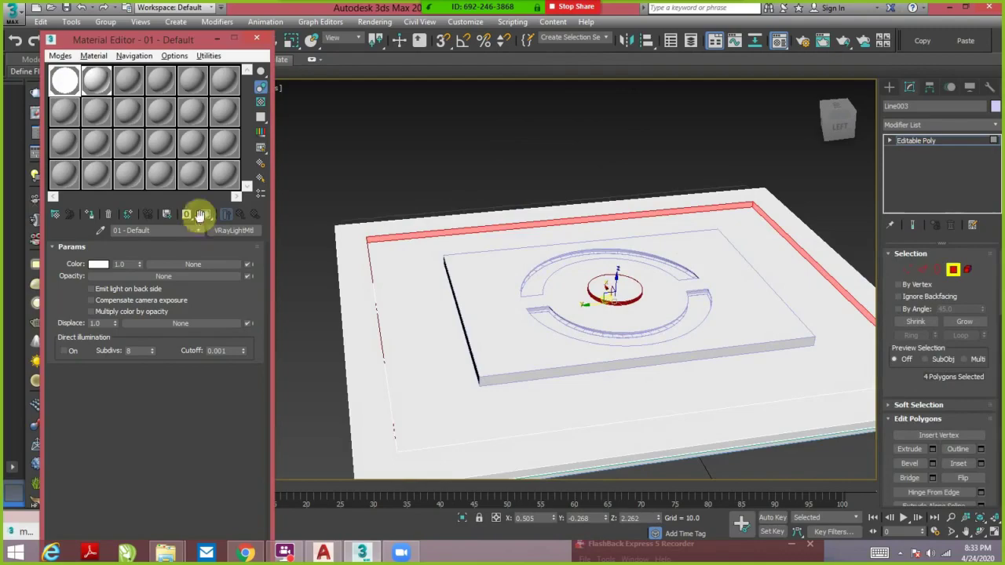
# - Give the 01 - Default VRayLightMtl a yellow glow colour at intensity 10.0
pyautogui.keyDown('alt'); pyautogui.moveTo(521, 229); pyautogui.dragTo(448, 219, button='middle'); pyautogui.keyUp('alt')
pyautogui.rightClick(646, 134)
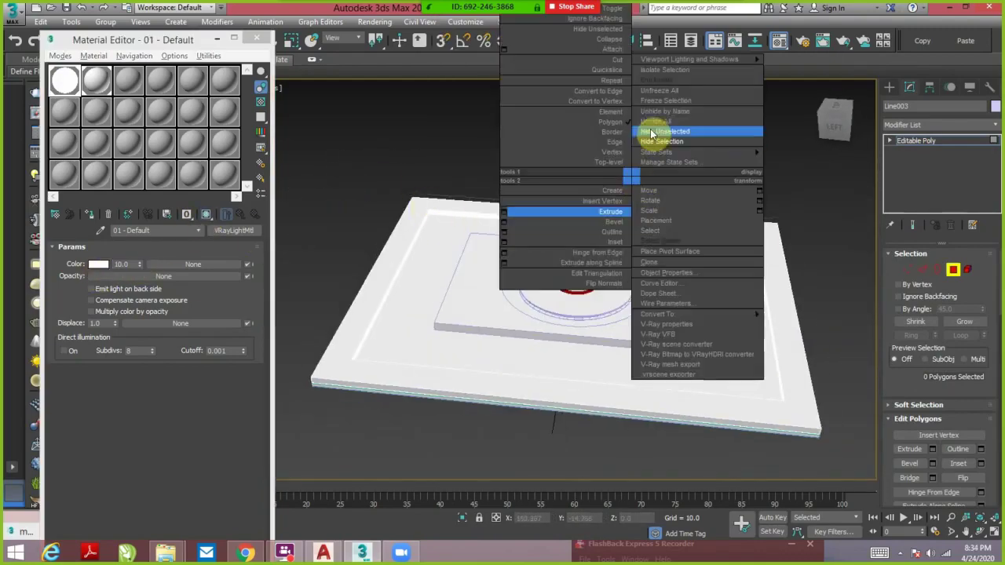
pyautogui.press('Escape')
pyautogui.click(98, 266)
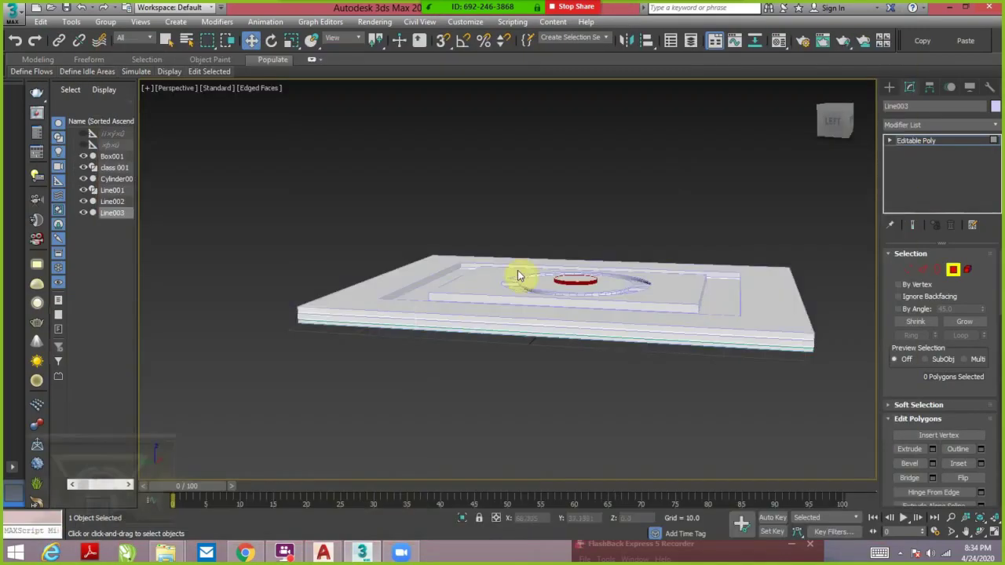
pyautogui.click(464, 192)
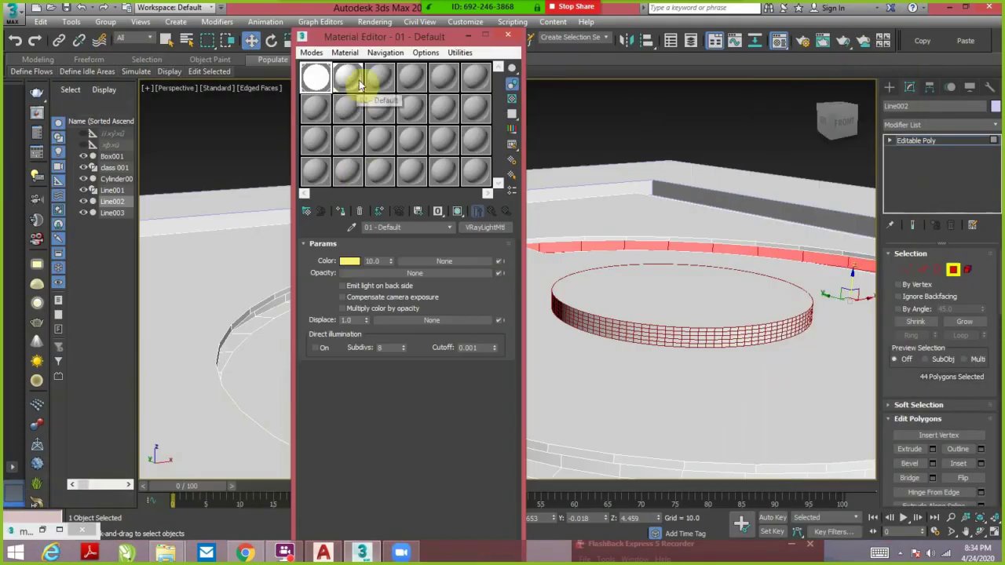
# - Make material slot 3 a green VRayLightMtl for the curved ring strips
pyautogui.doubleClick(404, 405)
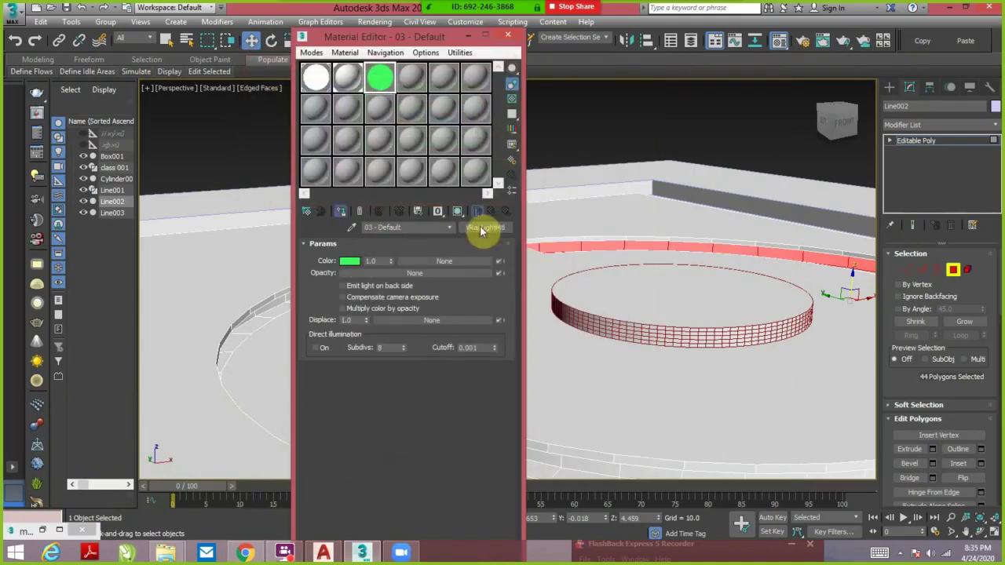
pyautogui.scroll(-4, 445, 236)
pyautogui.moveTo(444, 236)
pyautogui.keyDown('alt'); pyautogui.mouseDown(button='middle')
pyautogui.moveTo(547, 179)
pyautogui.moveTo(673, 247)
pyautogui.mouseUp(button='middle'); pyautogui.keyUp('alt')
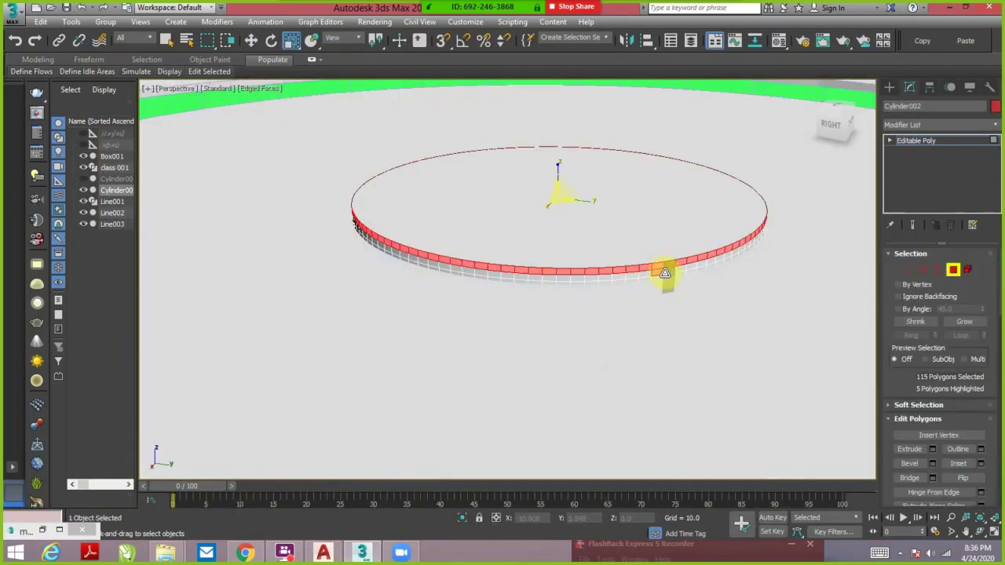
# - Assign a new white VRayLightMtl, 04 - Default at intensity 10.1, to all Cylinder002 polygons
pyautogui.hotkey('ctrl', 'a')
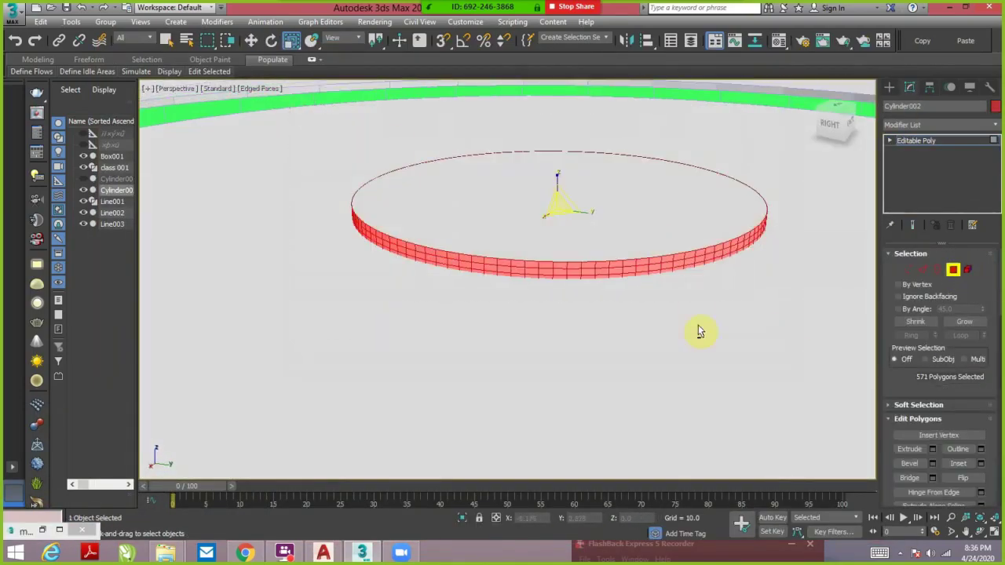
pyautogui.press('m')
pyautogui.click(437, 224)
pyautogui.doubleClick(424, 400)
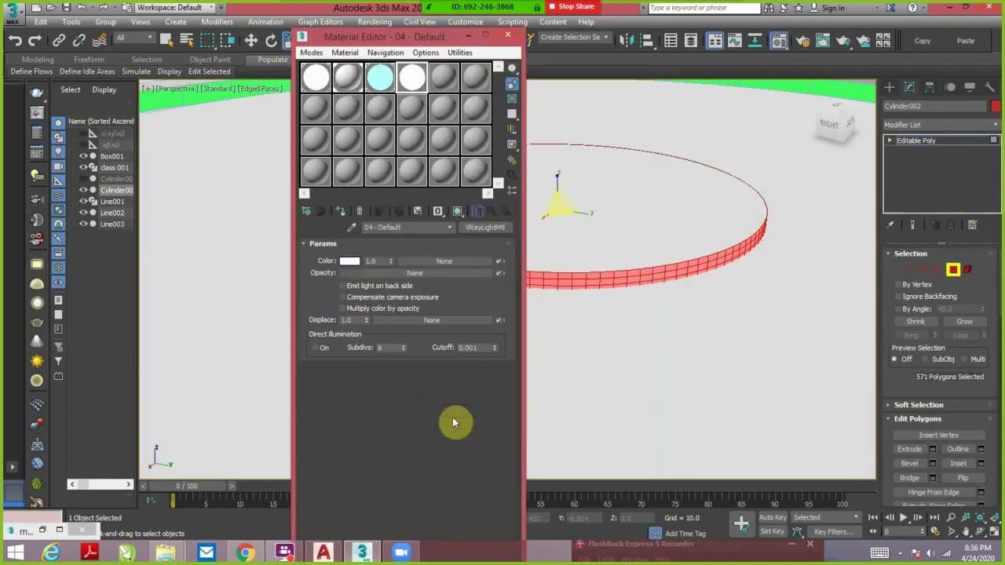
pyautogui.click(457, 213)
pyautogui.press('m')
pyautogui.click(624, 331)
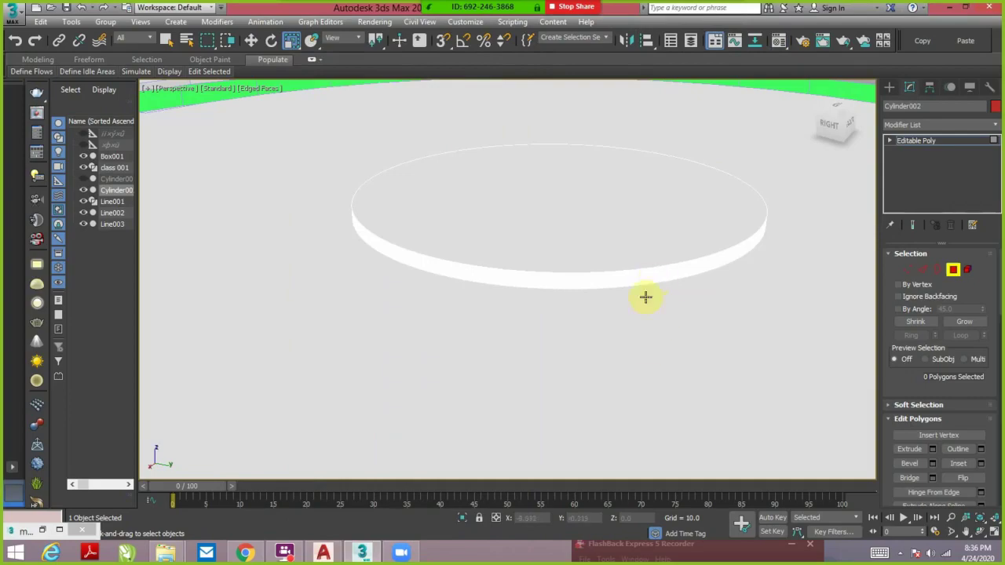
pyautogui.scroll(-5, 645, 296)
pyautogui.scroll(-5, 579, 272)
pyautogui.keyDown('alt'); pyautogui.moveTo(550, 265); pyautogui.dragTo(628, 236, button='middle'); pyautogui.keyUp('alt')
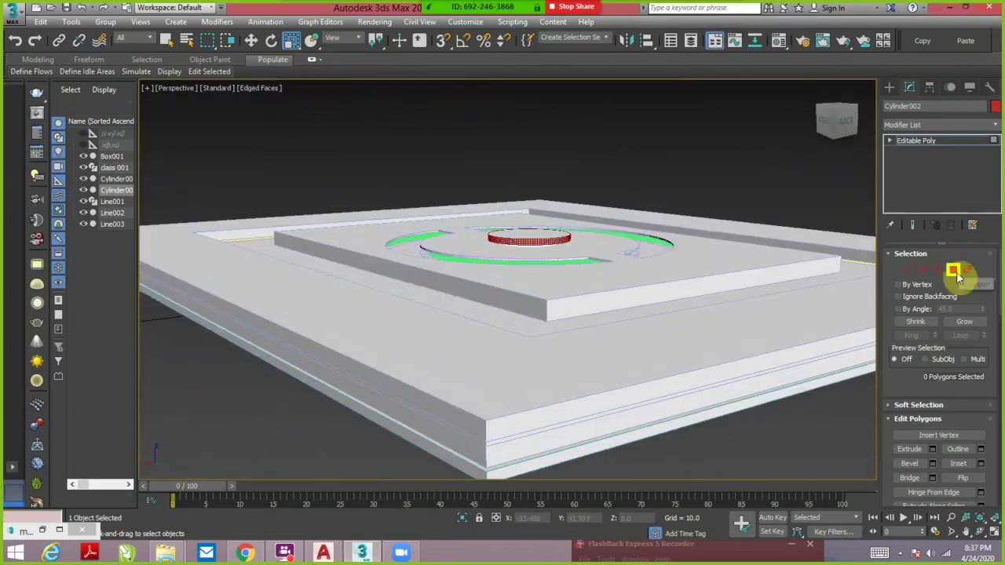
pyautogui.click(531, 231)
# - Hide and then unhide the raised plate Line002, ending in a low side view
pyautogui.rightClick(545, 306)
pyautogui.click(571, 302)
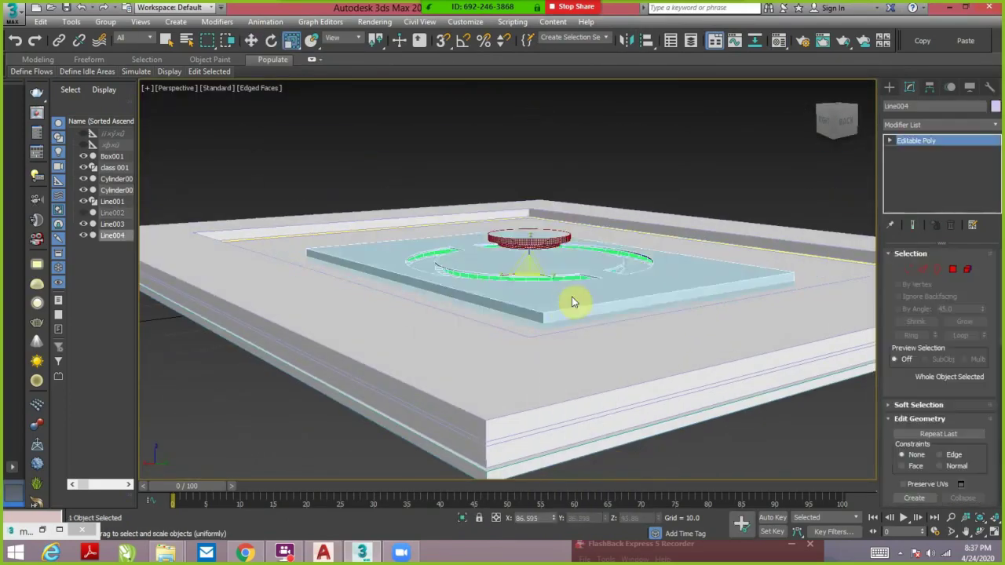
pyautogui.press('m')
pyautogui.rightClick(595, 180)
pyautogui.moveTo(594, 179)
pyautogui.keyDown('alt'); pyautogui.mouseDown(button='middle')
pyautogui.moveTo(398, 197)
pyautogui.moveTo(673, 234)
pyautogui.moveTo(545, 287)
pyautogui.moveTo(562, 281)
pyautogui.mouseUp(button='middle'); pyautogui.keyUp('alt')
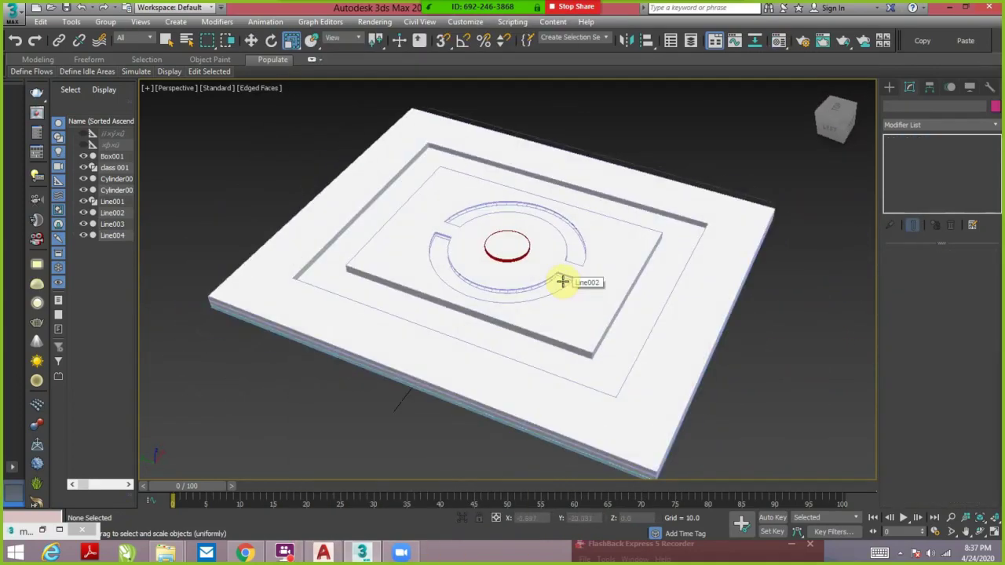
# - Set V-Ray's GI secondary engine to Light cache and run a test render
pyautogui.press('F10')
pyautogui.click(209, 125)
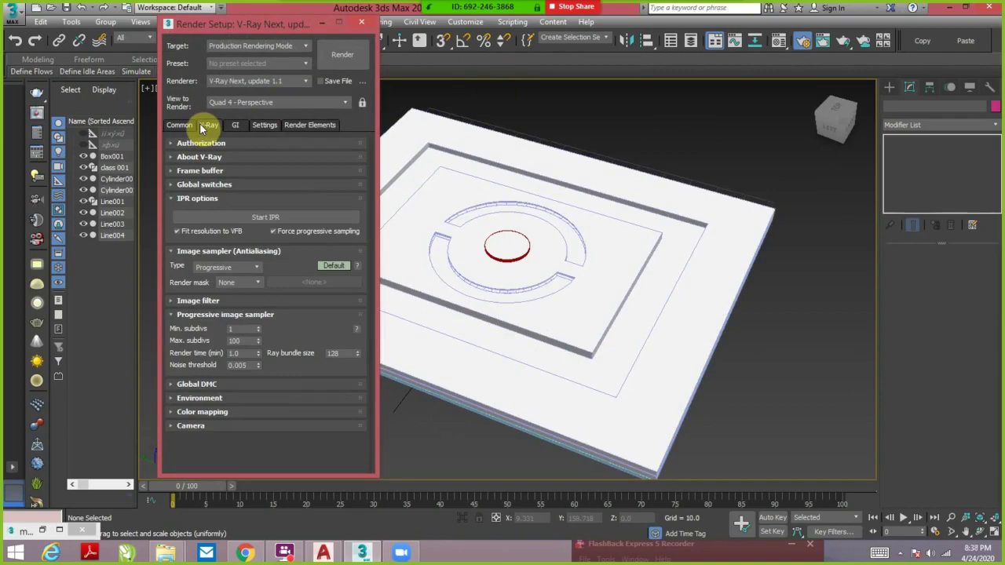
pyautogui.moveTo(244, 23); pyautogui.dragTo(288, 58)
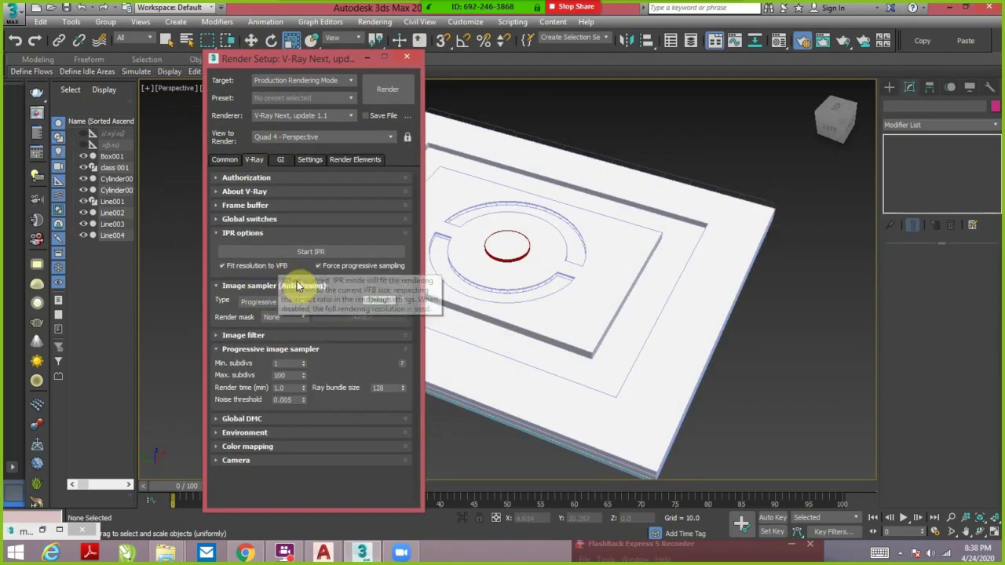
pyautogui.moveTo(277, 59); pyautogui.dragTo(289, 50)
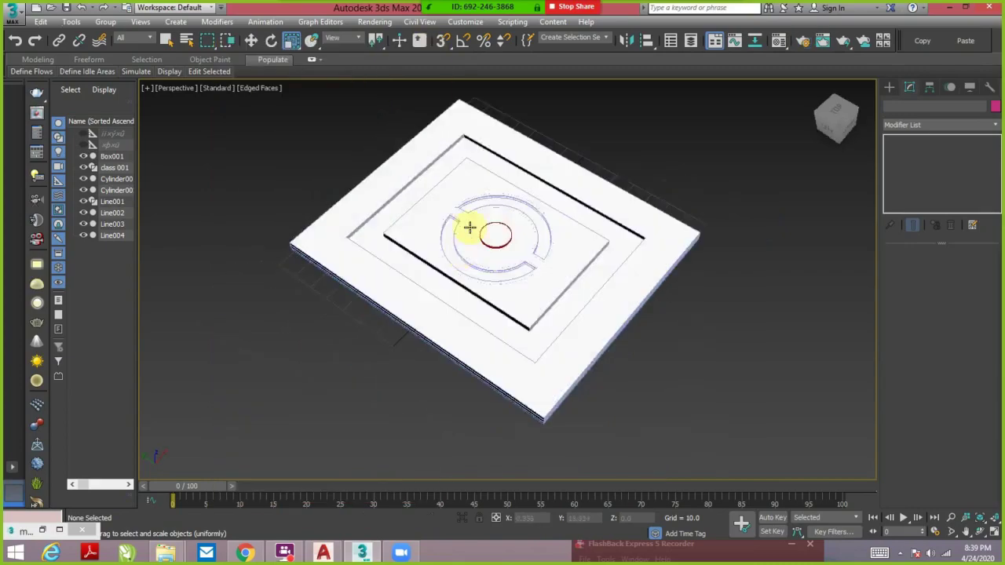
pyautogui.hotkey('shift', 'q')
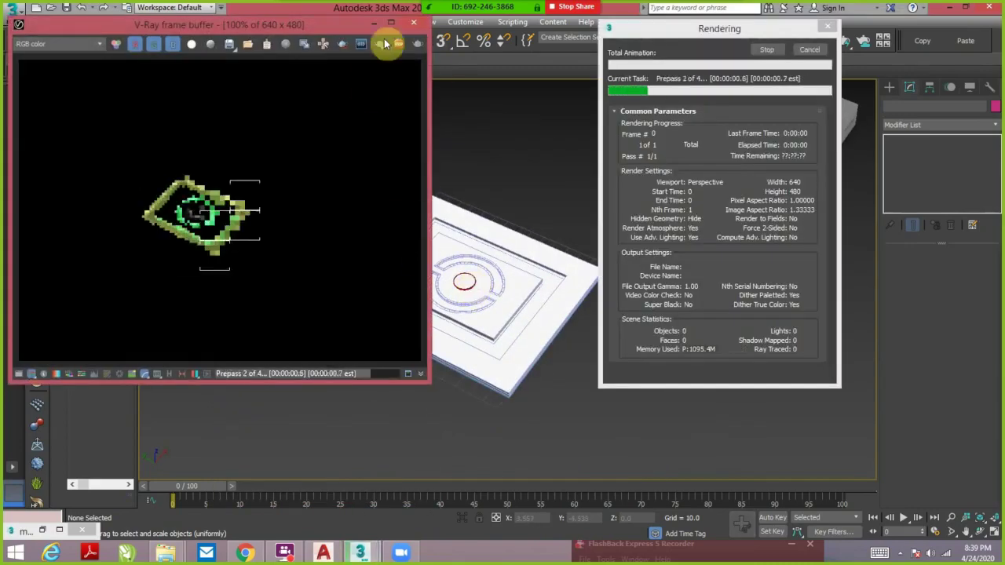
pyautogui.click(400, 45)
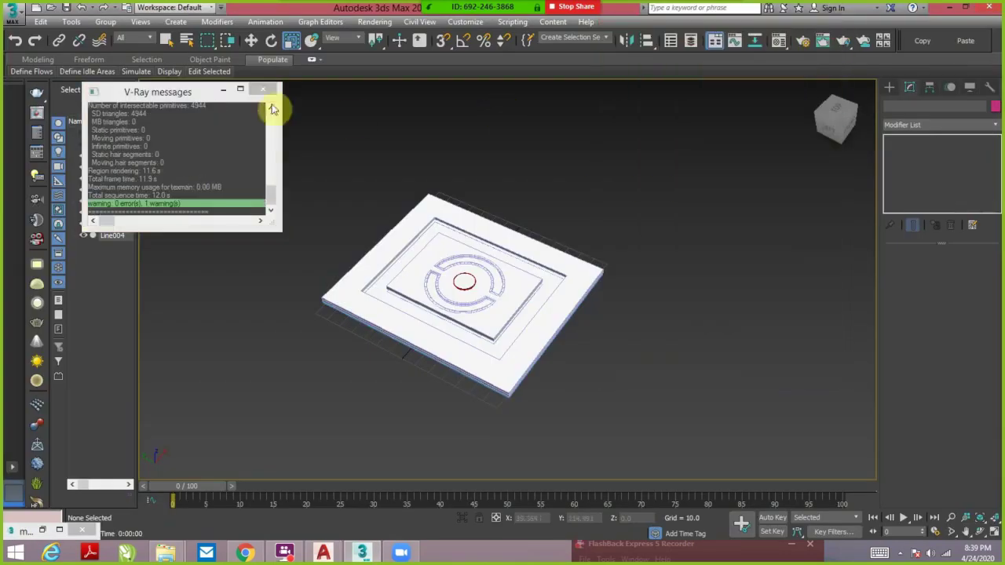
# - Draw a rectangular plane VRayLight above the ceiling and run a quick test render
pyautogui.click(271, 105)
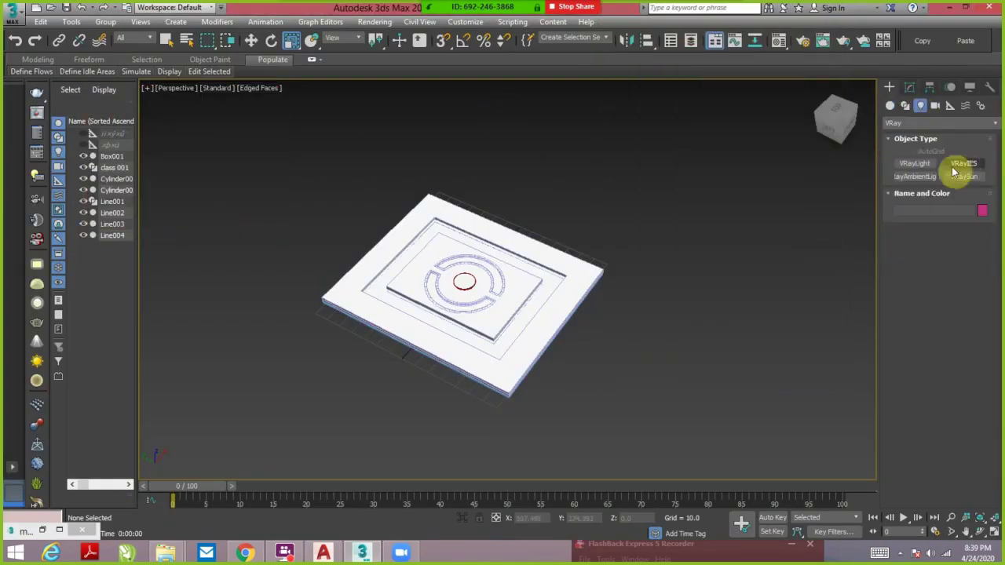
pyautogui.click(915, 162)
pyautogui.moveTo(298, 288); pyautogui.dragTo(667, 277)
pyautogui.scroll(-3, 426, 194)
pyautogui.click(909, 87)
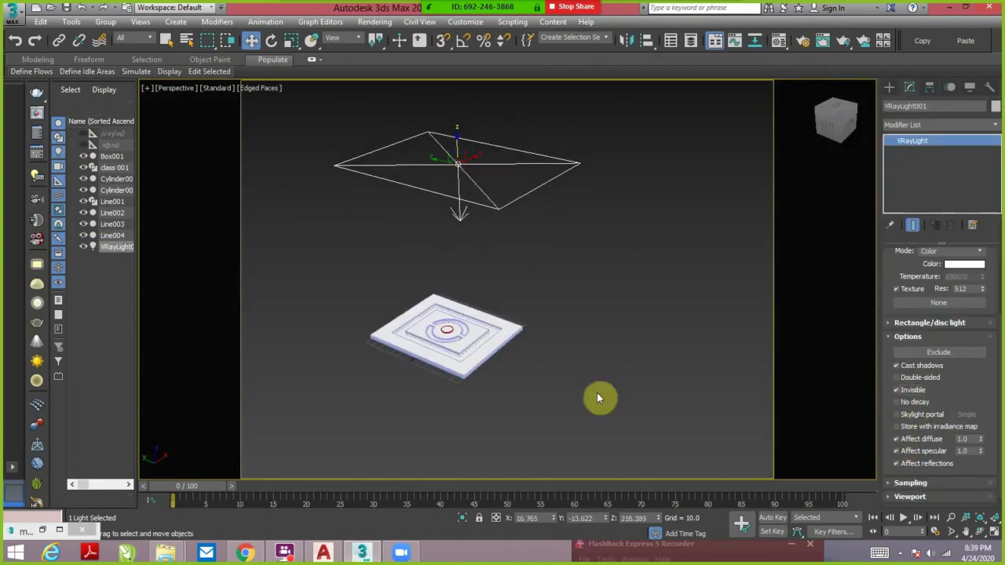
pyautogui.scroll(3, 602, 392)
pyautogui.hotkey('shift', 'q')
# - Re-render the ceiling several times to check the plane light's effect
pyautogui.click(845, 34)
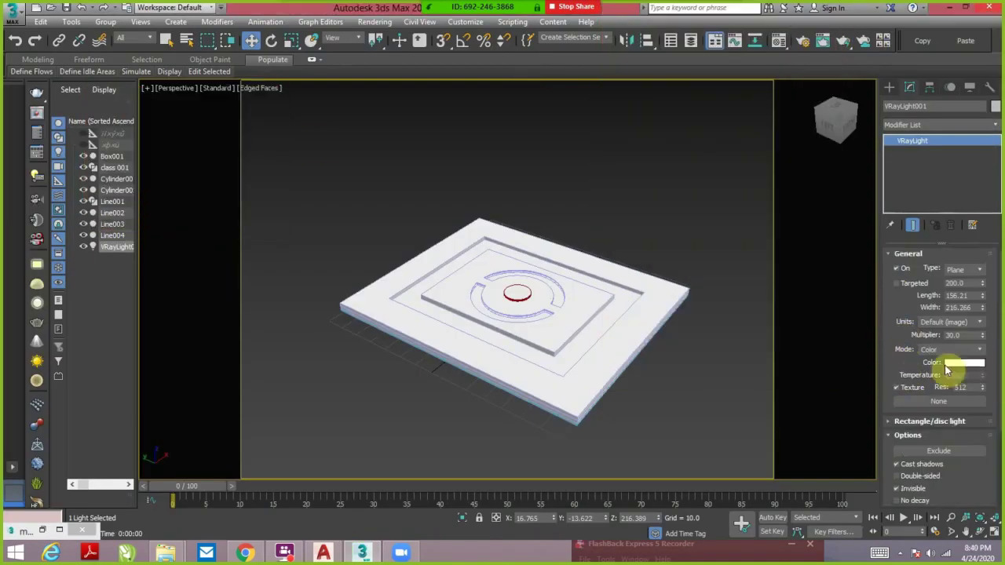
pyautogui.hotkey('shift', 'q')
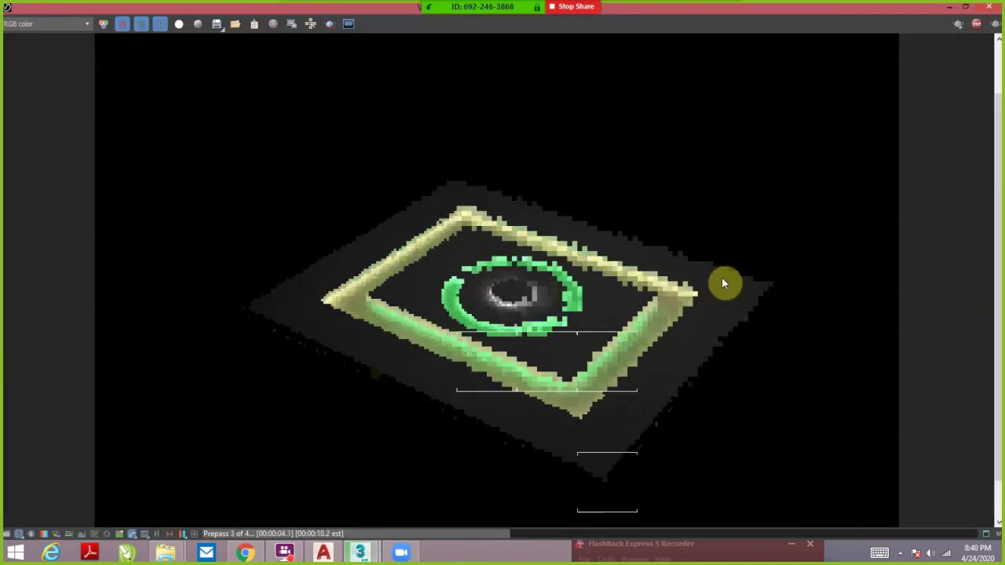
pyautogui.press('Escape')
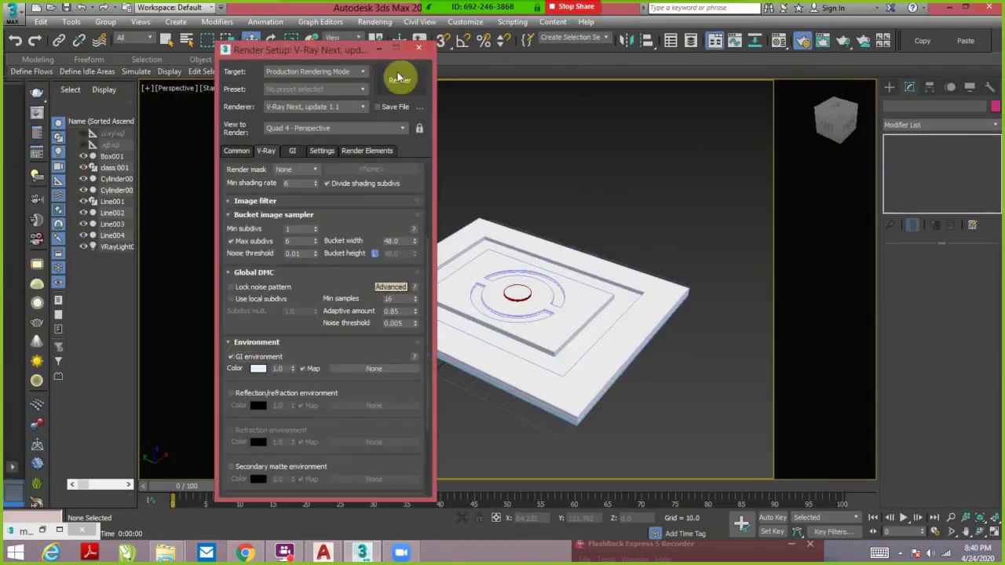
pyautogui.click(408, 43)
pyautogui.hotkey('shift', 'q')
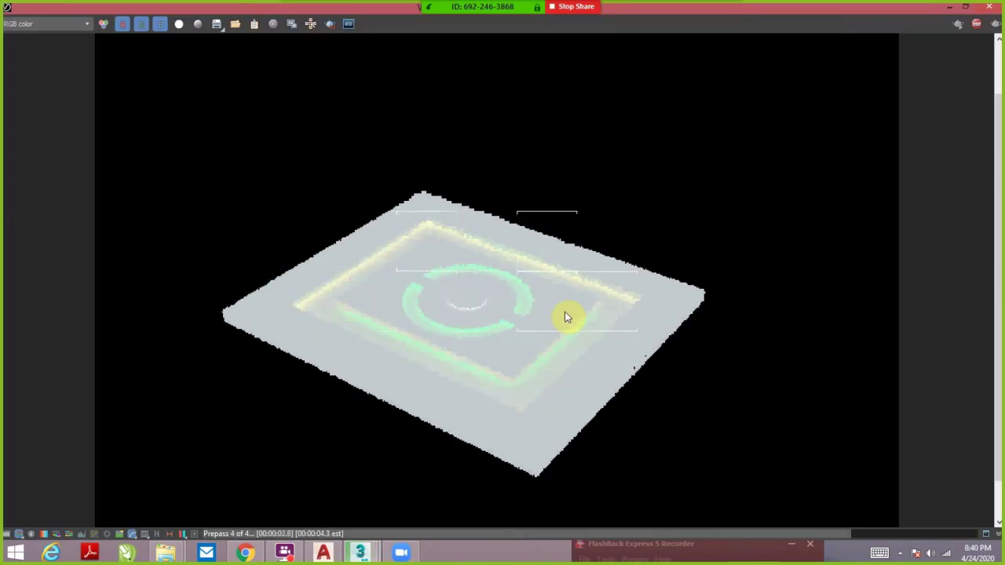
pyautogui.click(966, 6)
pyautogui.press('Escape')
pyautogui.press('F10')
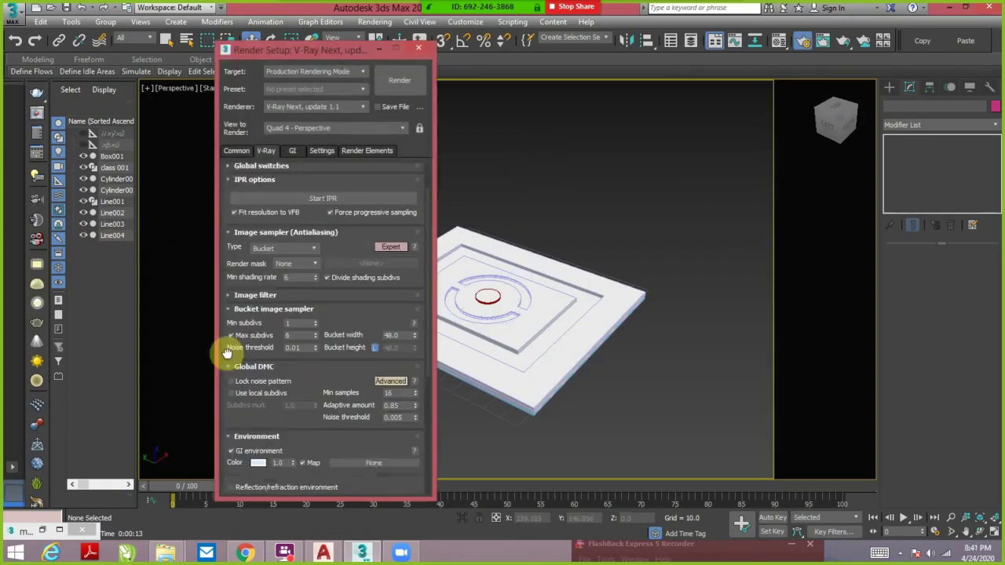
pyautogui.click(416, 45)
# - Draw a larger invisible plane VRayLight over the whole ceiling at multiplier 14 and render
pyautogui.click(915, 163)
pyautogui.moveTo(426, 336); pyautogui.dragTo(685, 348)
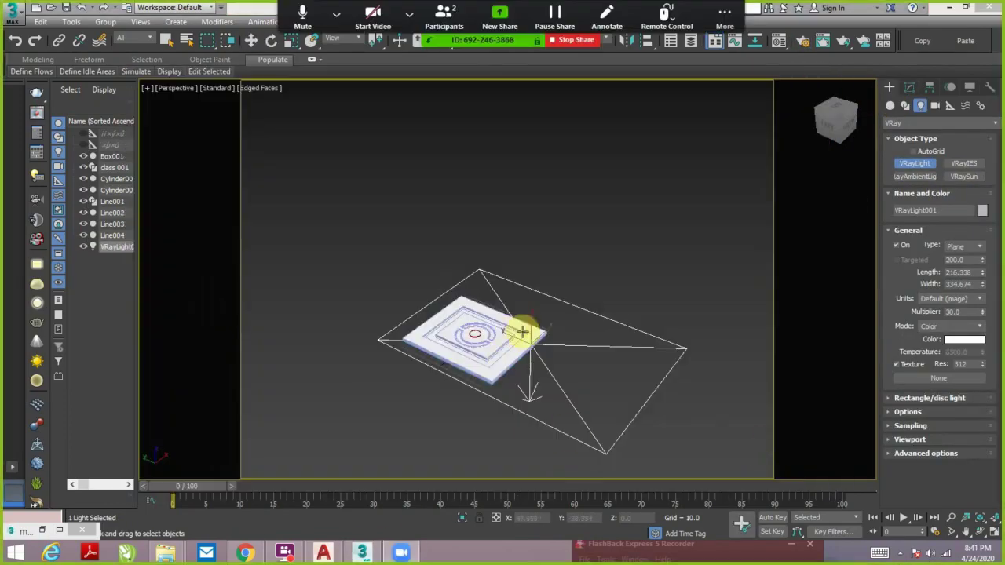
pyautogui.rightClick(522, 332)
pyautogui.scroll(3, 550, 314)
pyautogui.click(909, 87)
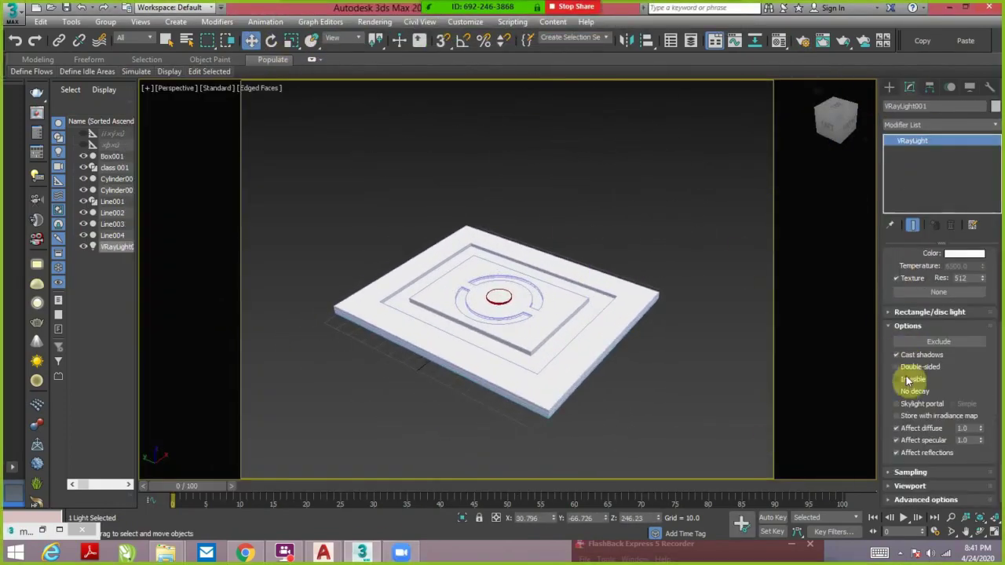
pyautogui.scroll(3, 942, 377)
pyautogui.press('m')
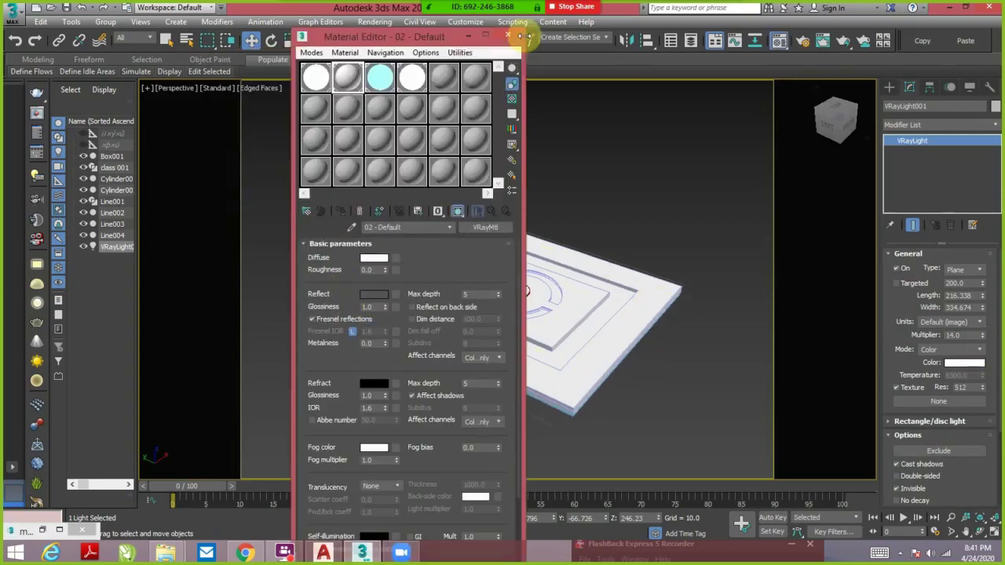
pyautogui.hotkey('shift', 'q')
pyautogui.press('F10')
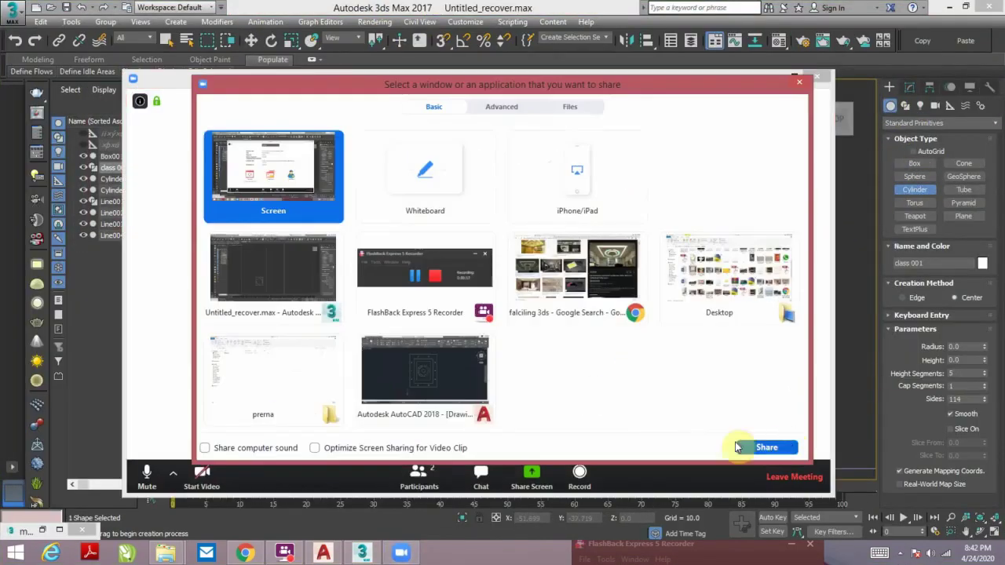
# - Share the whole screen in Zoom again and review Render Setup's GI settings
pyautogui.click(746, 385)
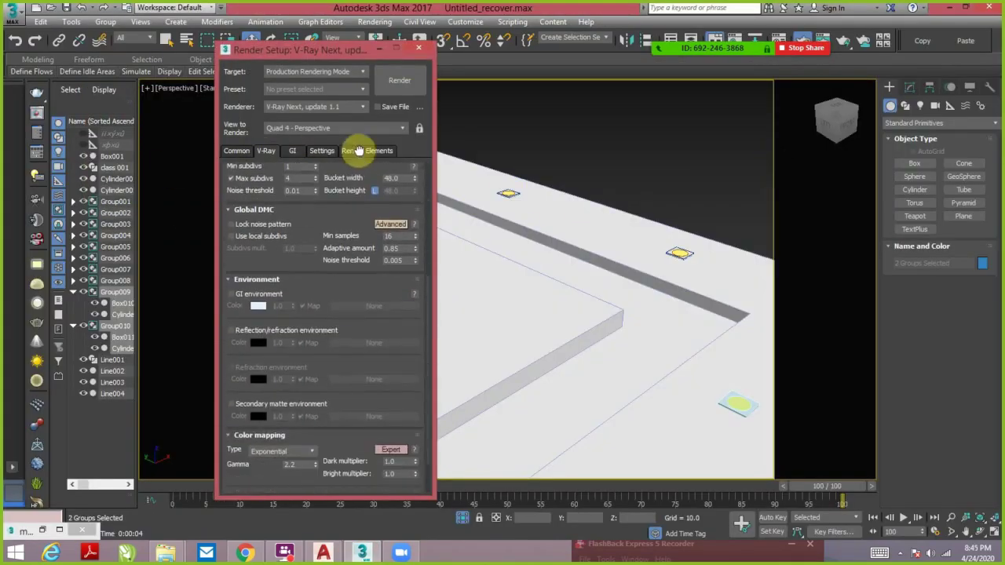
pyautogui.scroll(-5, 377, 314)
pyautogui.click(292, 150)
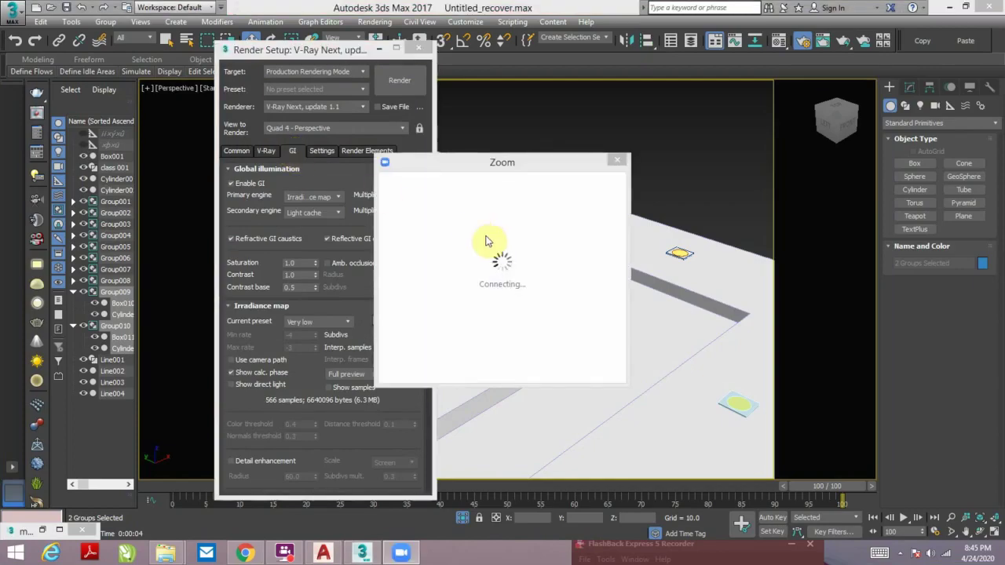
pyautogui.scroll(-5, 545, 379)
# - Scroll through the scene while the wood-finished panel and cove strip light are set up
pyautogui.scroll(-5, 534, 345)
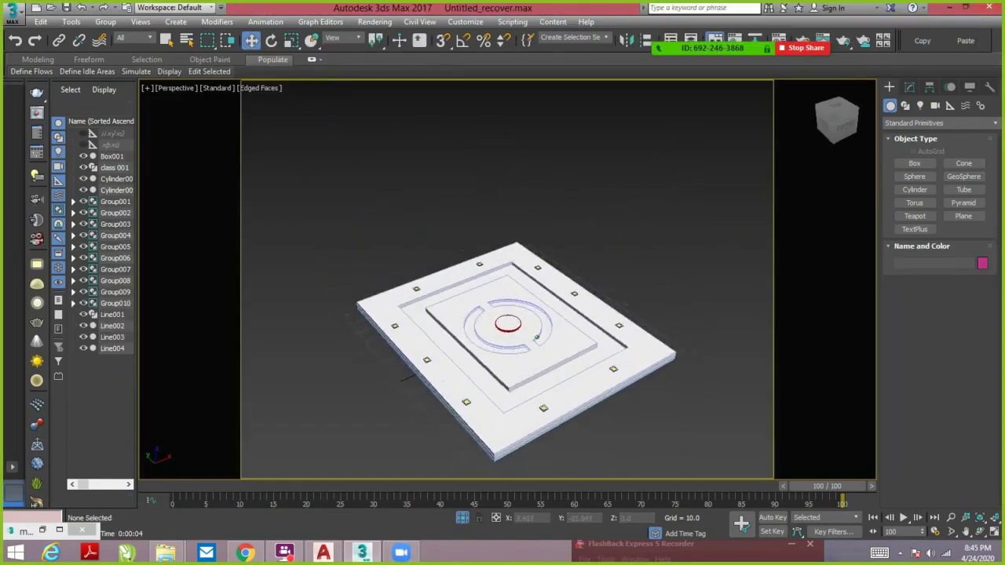
pyautogui.scroll(-2, 519, 309)
pyautogui.scroll(3, 497, 322)
pyautogui.scroll(-3, 461, 272)
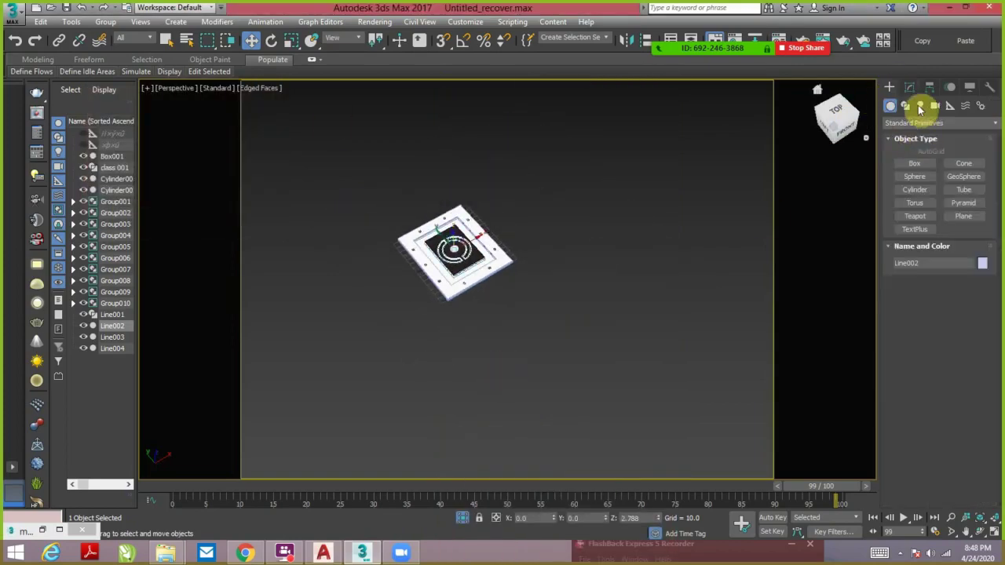
pyautogui.scroll(-3, 898, 305)
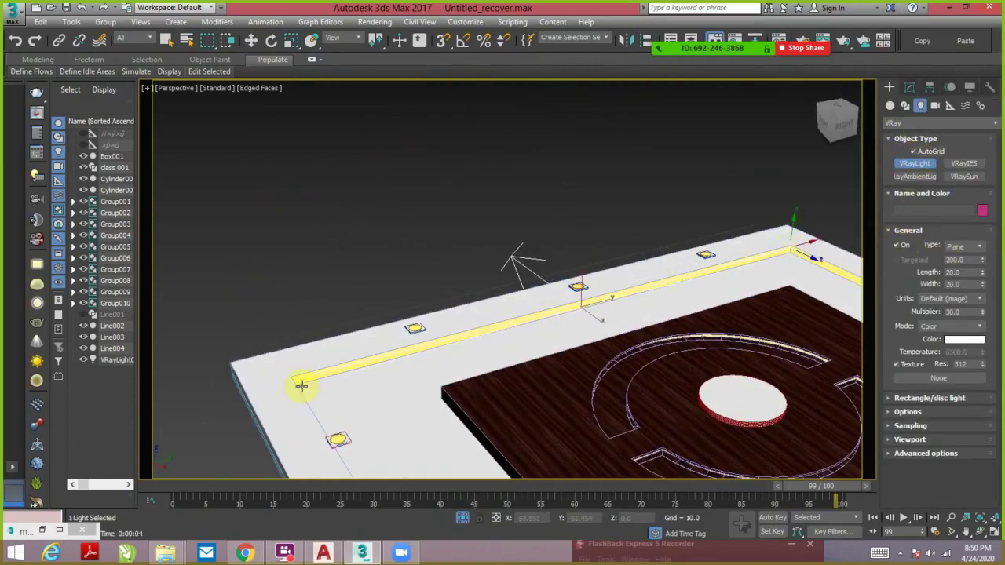
# - Mirror-copy the cove strip light and give the copy a warm yellow colour
pyautogui.click(578, 287)
pyautogui.click(484, 40)
pyautogui.click(466, 372)
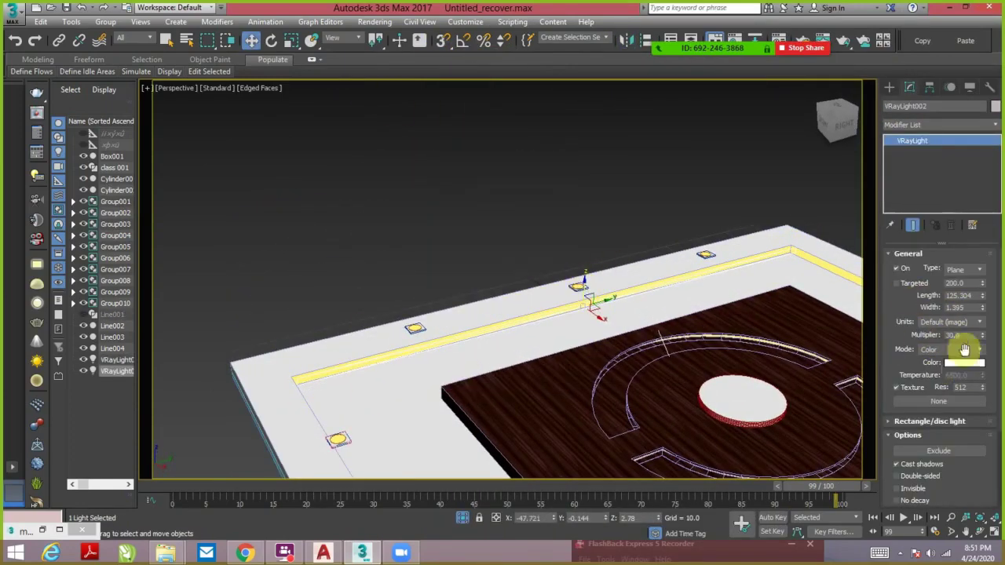
pyautogui.click(964, 362)
pyautogui.click(460, 193)
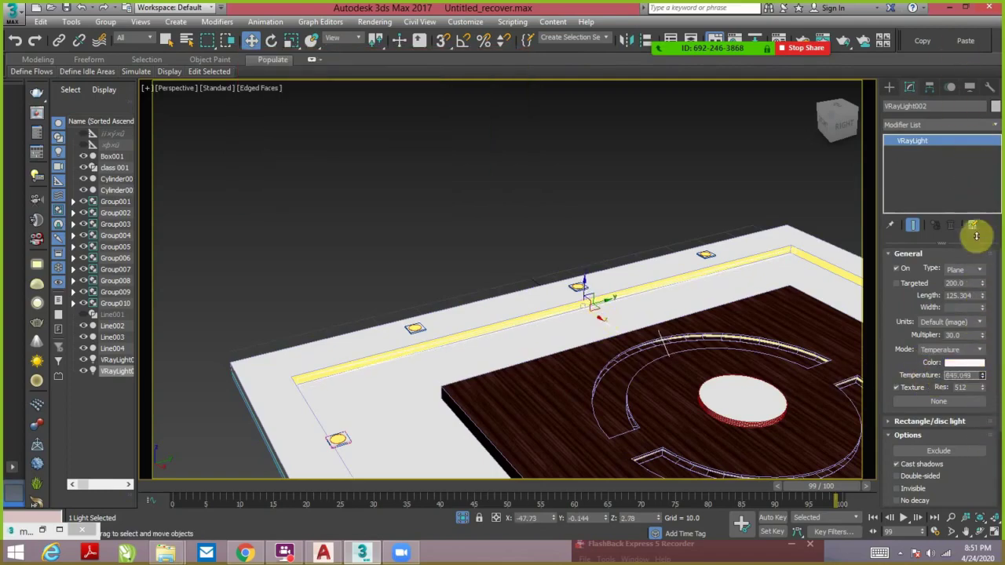
# - Render the lit cove in V-Ray and select a strip light to adjust
pyautogui.rightClick(604, 189)
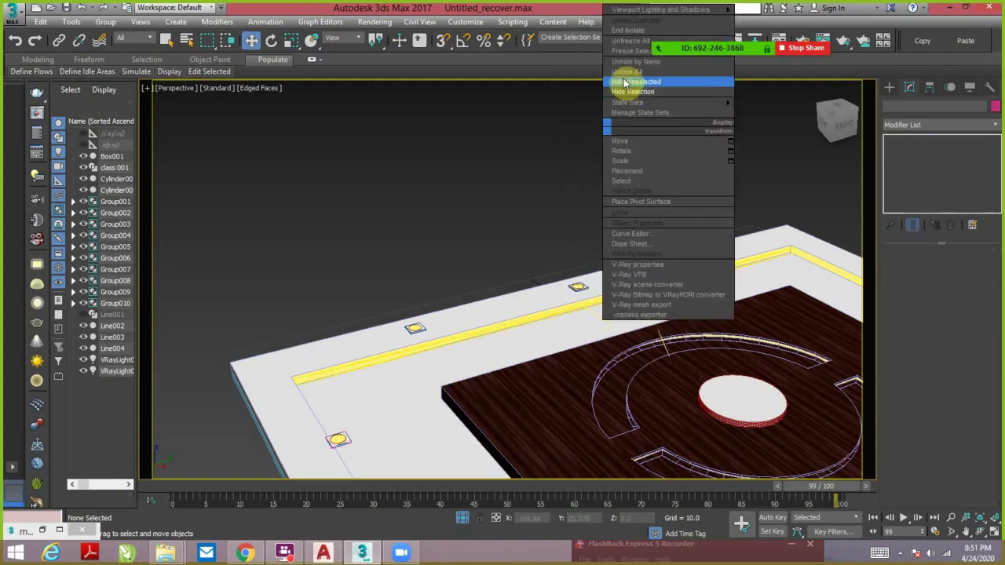
pyautogui.hotkey('shift', 'q')
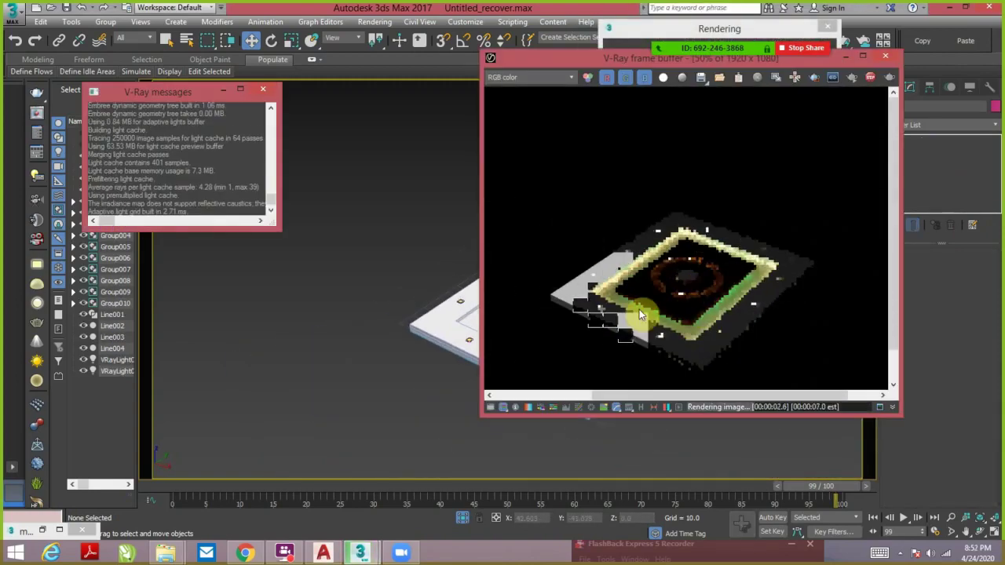
pyautogui.moveTo(724, 60); pyautogui.dragTo(348, 84)
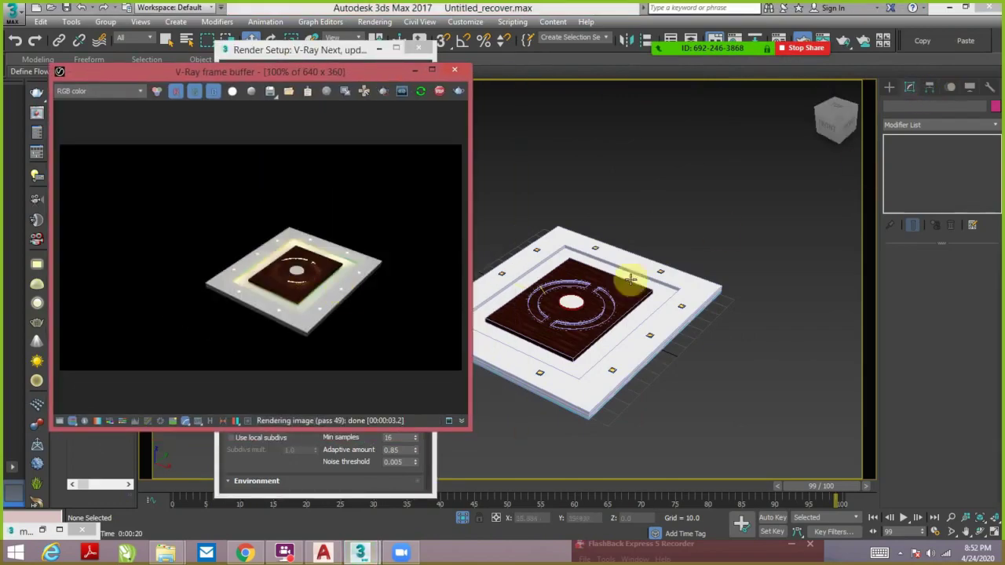
pyautogui.click(588, 300)
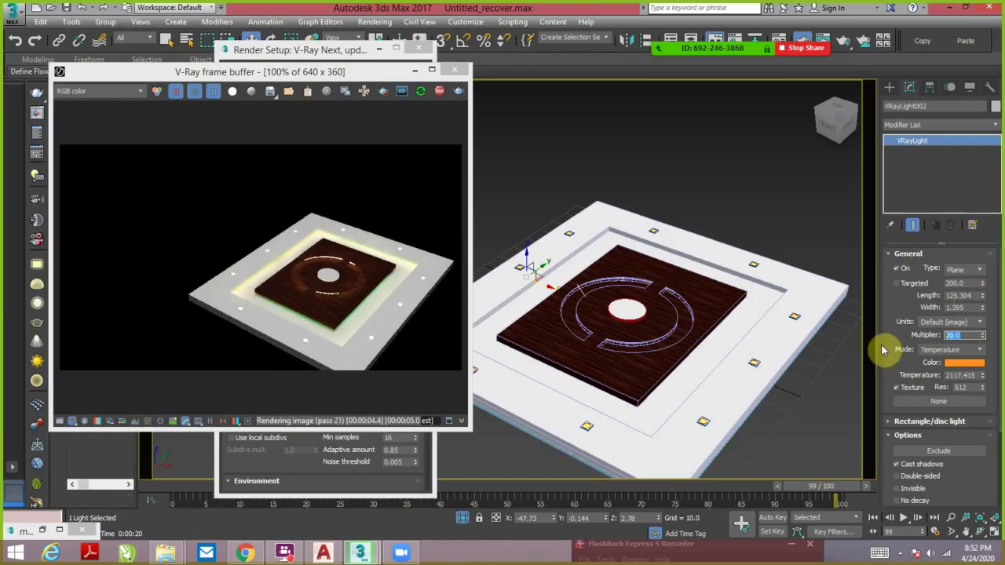
# - Raise the ring VRayLightMtl multiplier to 103.3
pyautogui.click(668, 328)
pyautogui.scroll(5, 668, 327)
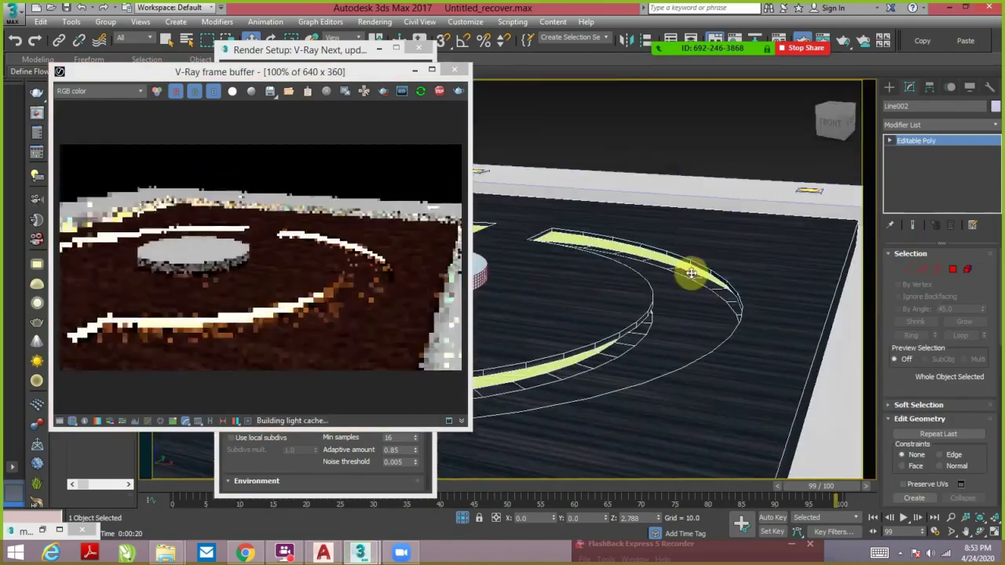
pyautogui.keyDown('alt'); pyautogui.moveTo(549, 275); pyautogui.dragTo(602, 275, button='middle'); pyautogui.keyUp('alt')
pyautogui.press('m')
pyautogui.moveTo(550, 84); pyautogui.dragTo(793, 85)
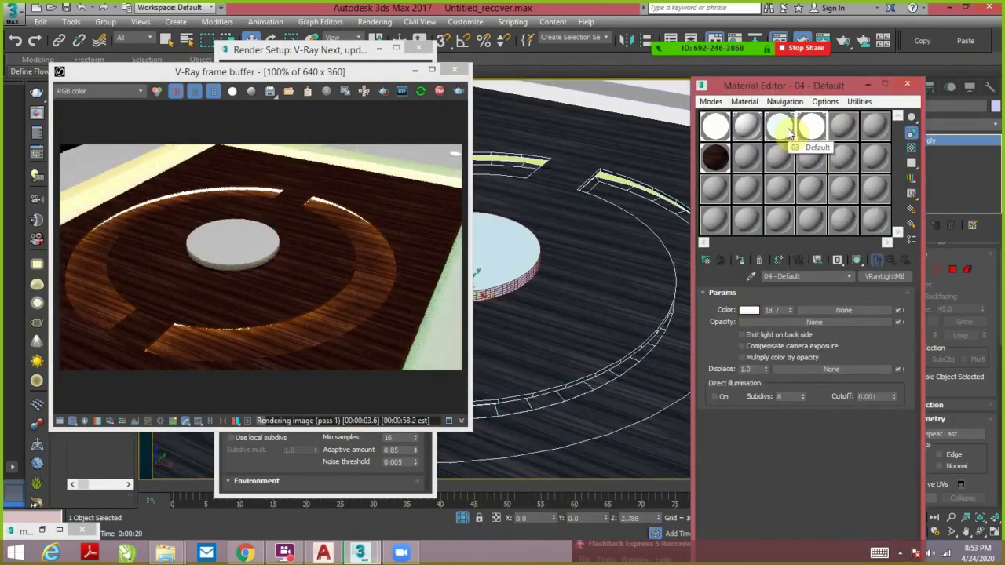
pyautogui.moveTo(789, 309); pyautogui.dragTo(790, 251)
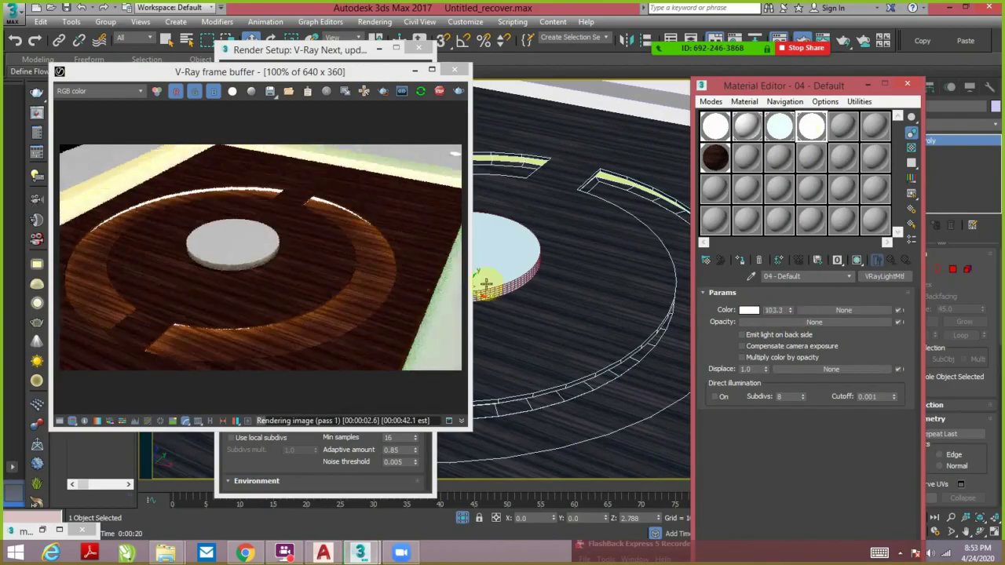
# - Raise the green disc VRayLightMtl multiplier to 1000
pyautogui.click(518, 291)
pyautogui.keyDown('alt'); pyautogui.moveTo(574, 272); pyautogui.dragTo(554, 275, button='middle'); pyautogui.keyUp('alt')
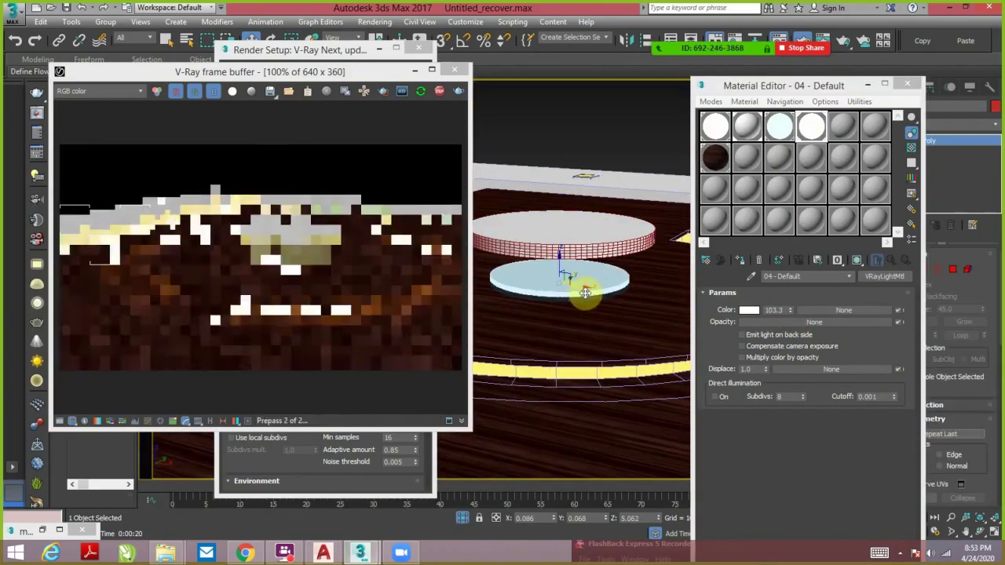
pyautogui.keyDown('alt'); pyautogui.moveTo(565, 198); pyautogui.dragTo(602, 285, button='middle'); pyautogui.keyUp('alt')
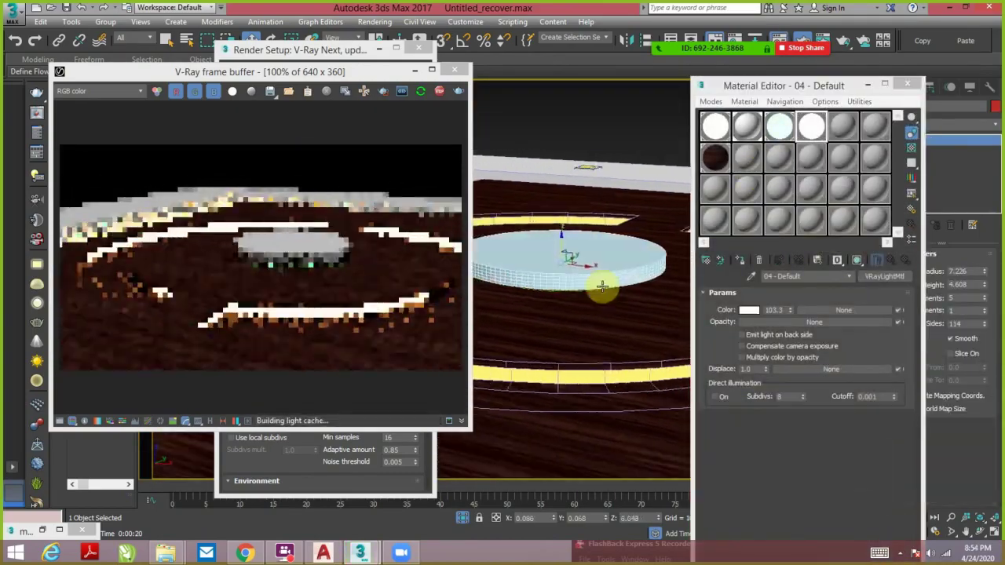
pyautogui.click(779, 126)
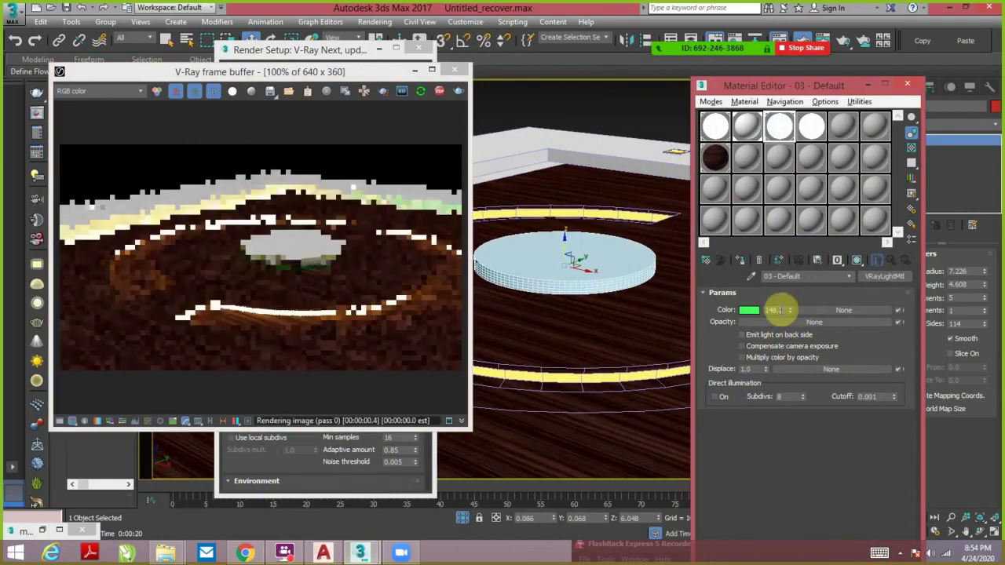
pyautogui.moveTo(684, 324)
pyautogui.keyDown('alt'); pyautogui.mouseDown(button='middle')
pyautogui.moveTo(594, 285)
pyautogui.moveTo(628, 348)
pyautogui.moveTo(549, 298)
pyautogui.moveTo(595, 318)
pyautogui.mouseUp(button='middle'); pyautogui.keyUp('alt')
pyautogui.scroll(5, 595, 318)
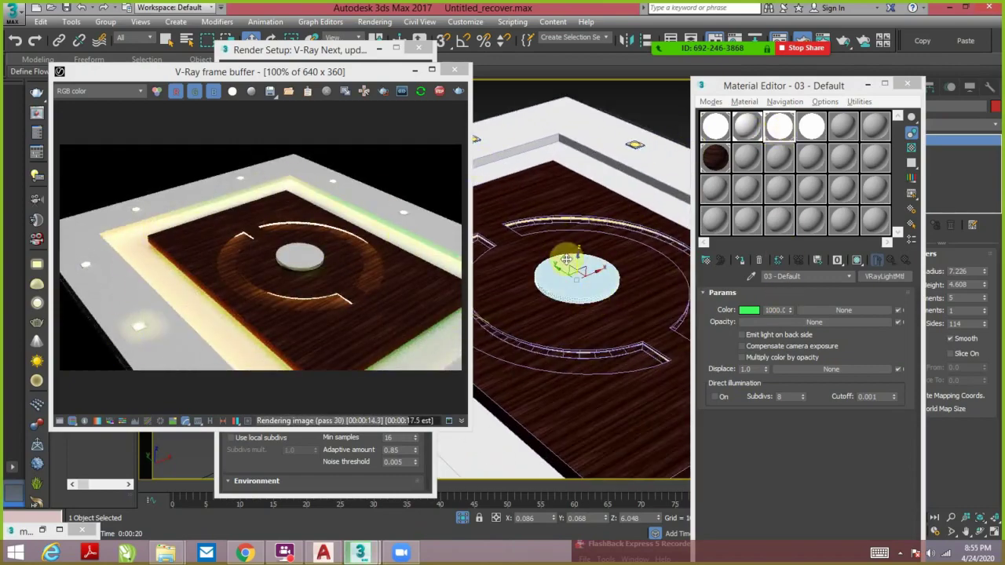
pyautogui.moveTo(565, 259)
pyautogui.keyDown('alt'); pyautogui.mouseDown(button='middle')
pyautogui.moveTo(594, 281)
pyautogui.moveTo(427, 314)
pyautogui.moveTo(577, 333)
pyautogui.mouseUp(button='middle'); pyautogui.keyUp('alt')
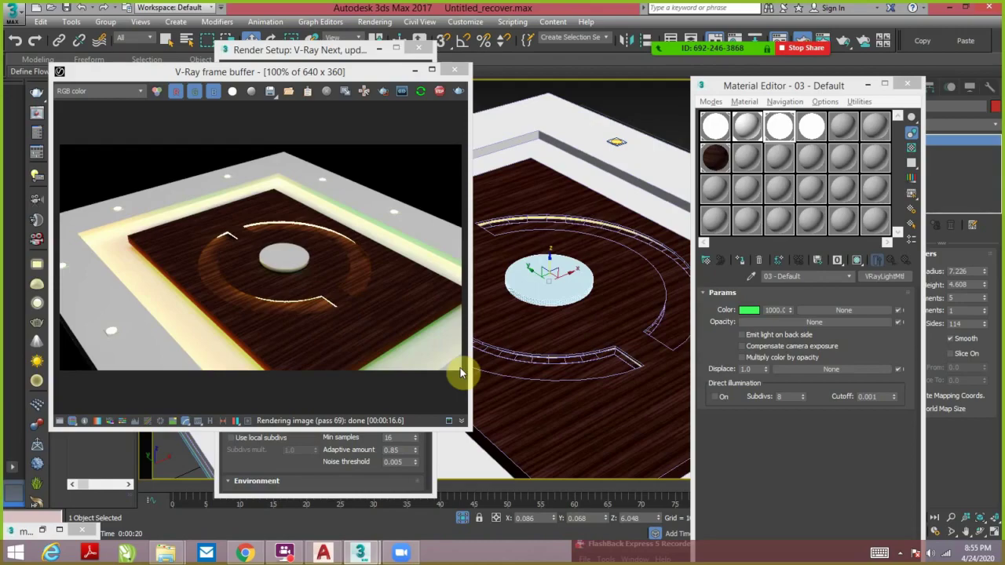
# - Add a Bitmap to slot 08's Diffuse and make slot 09 a VRayMtl
pyautogui.click(747, 157)
pyautogui.click(796, 313)
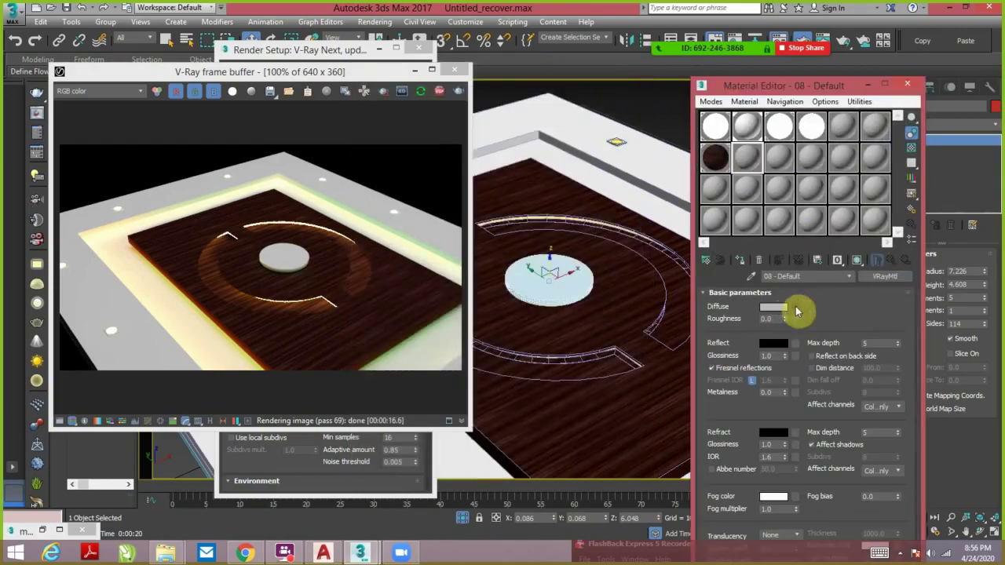
pyautogui.doubleClick(392, 133)
pyautogui.press('Escape')
pyautogui.click(778, 157)
pyautogui.click(884, 277)
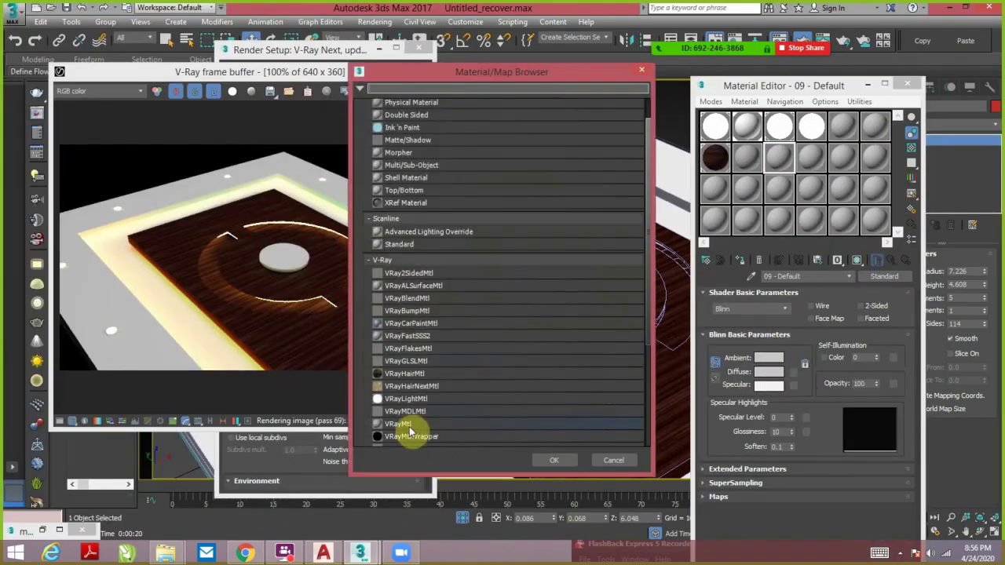
pyautogui.doubleClick(413, 437)
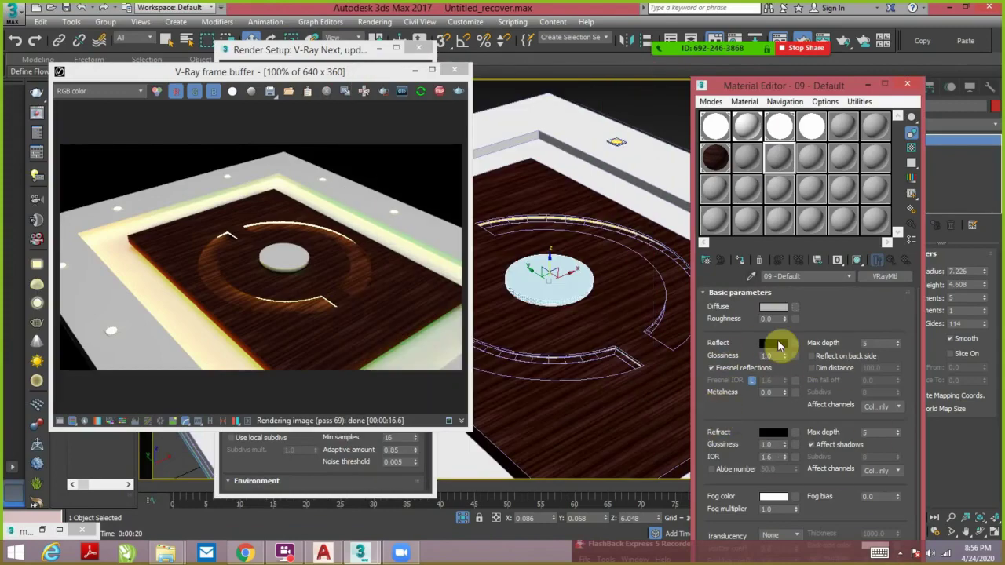